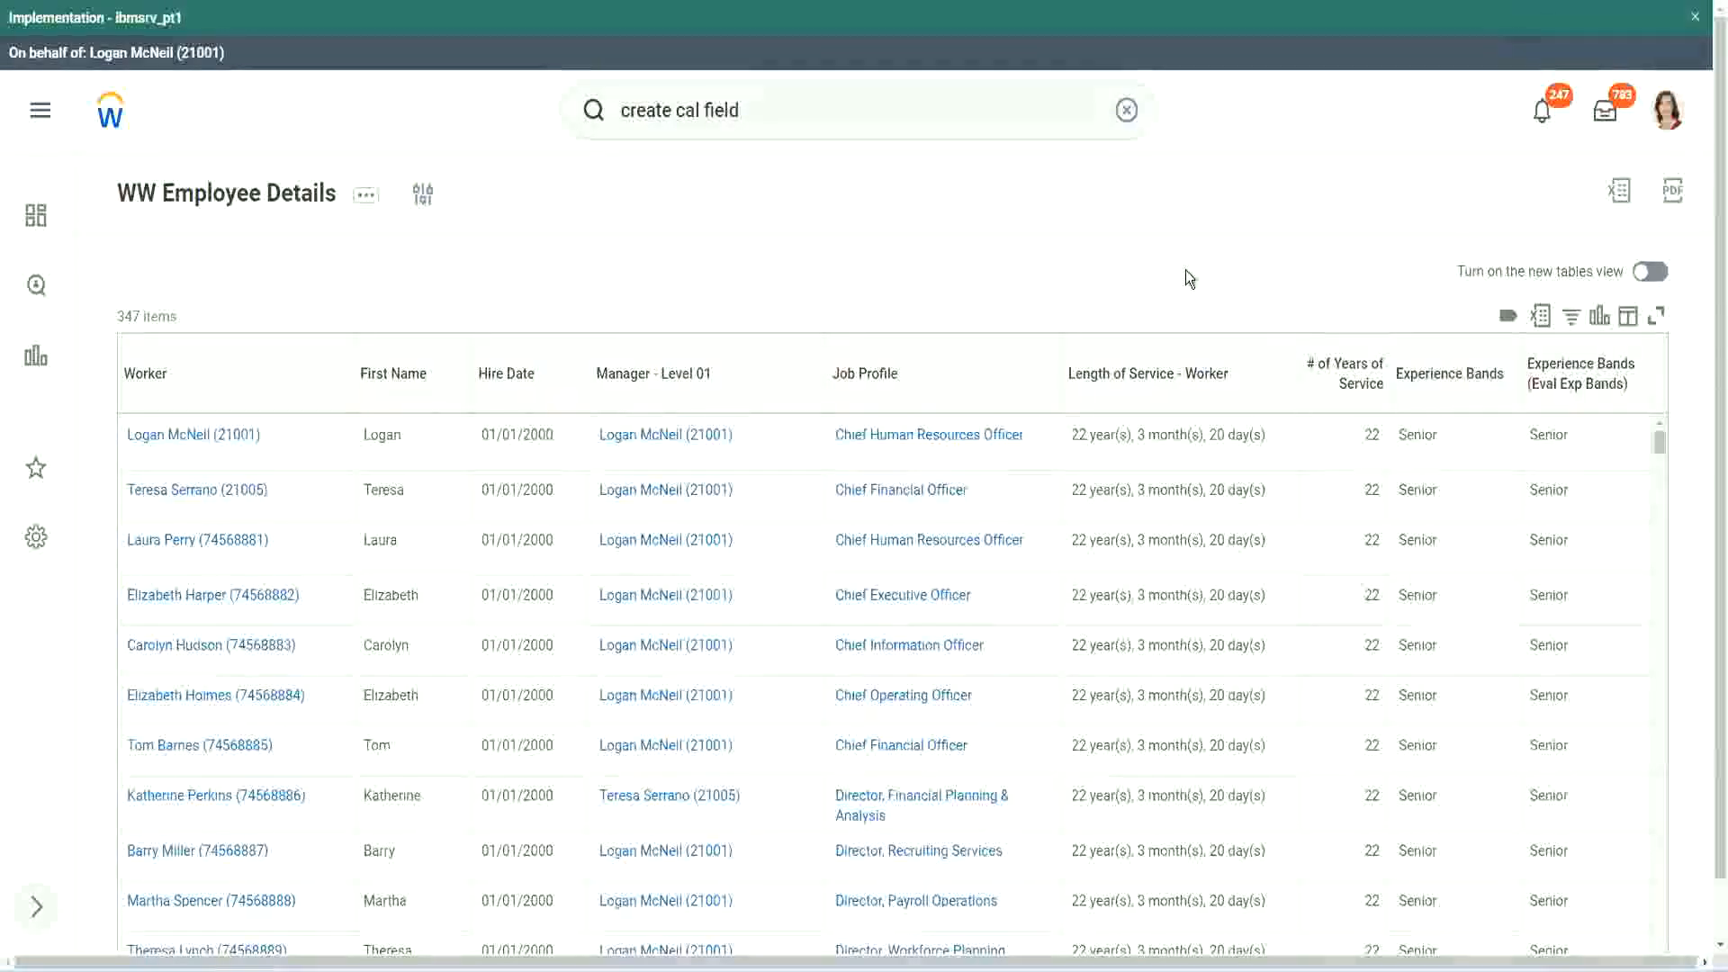
click(1497, 426)
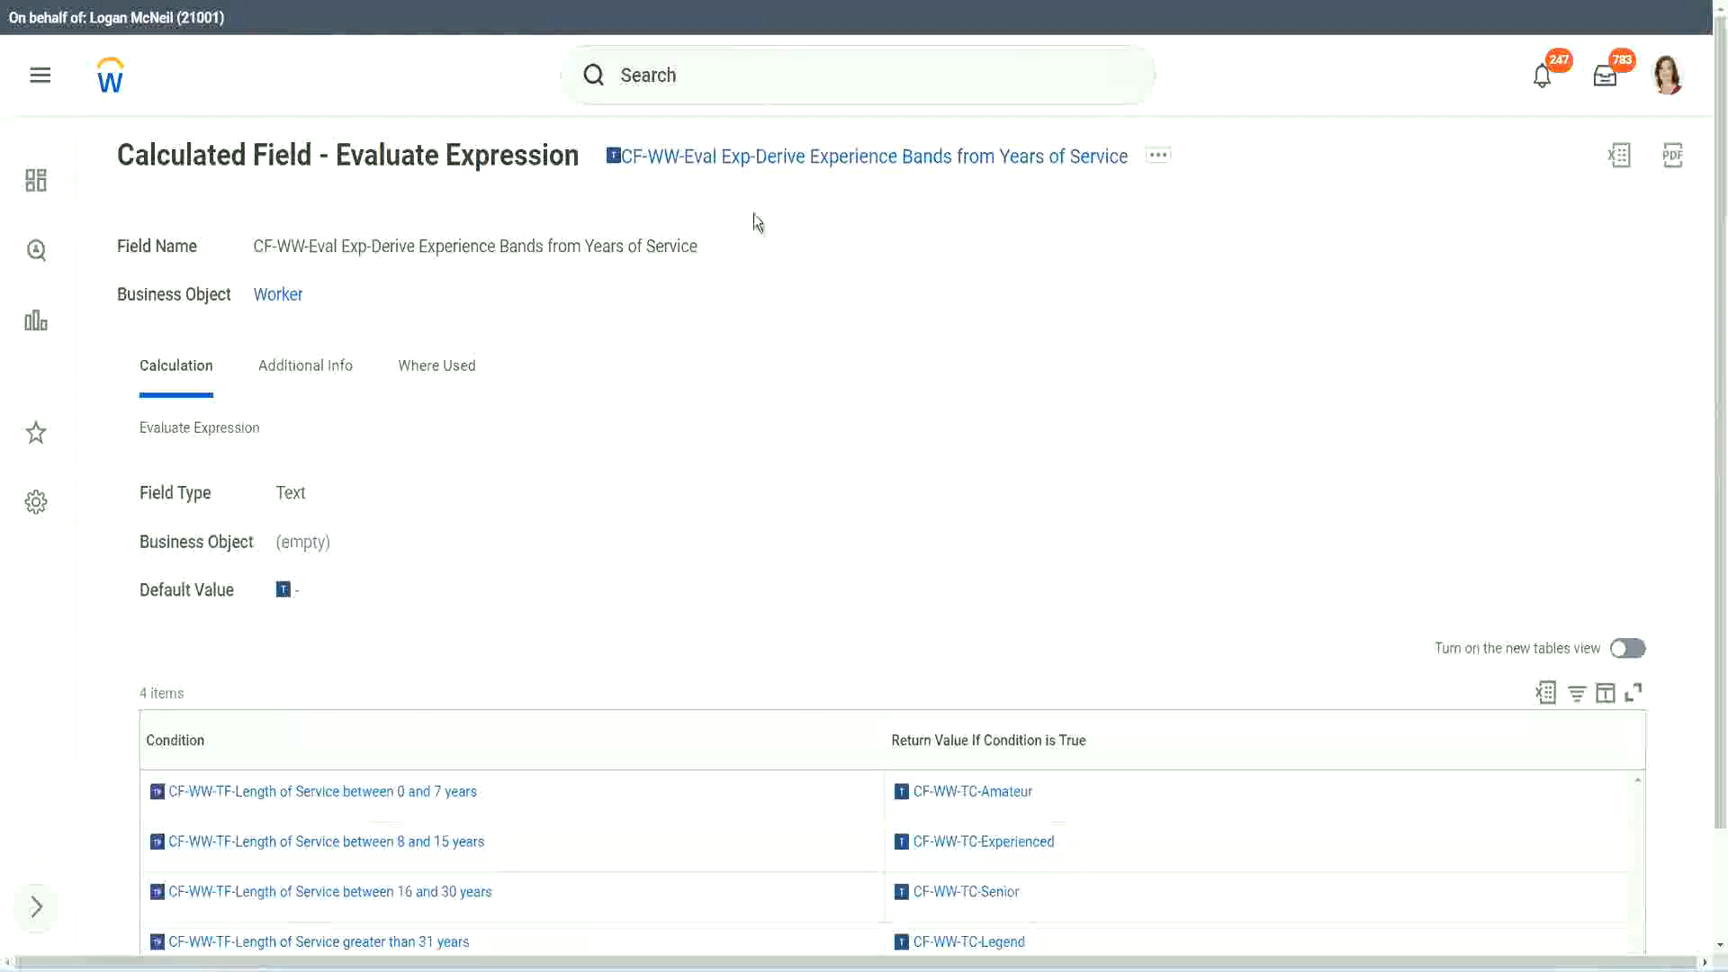
right_click(750, 164)
click(815, 268)
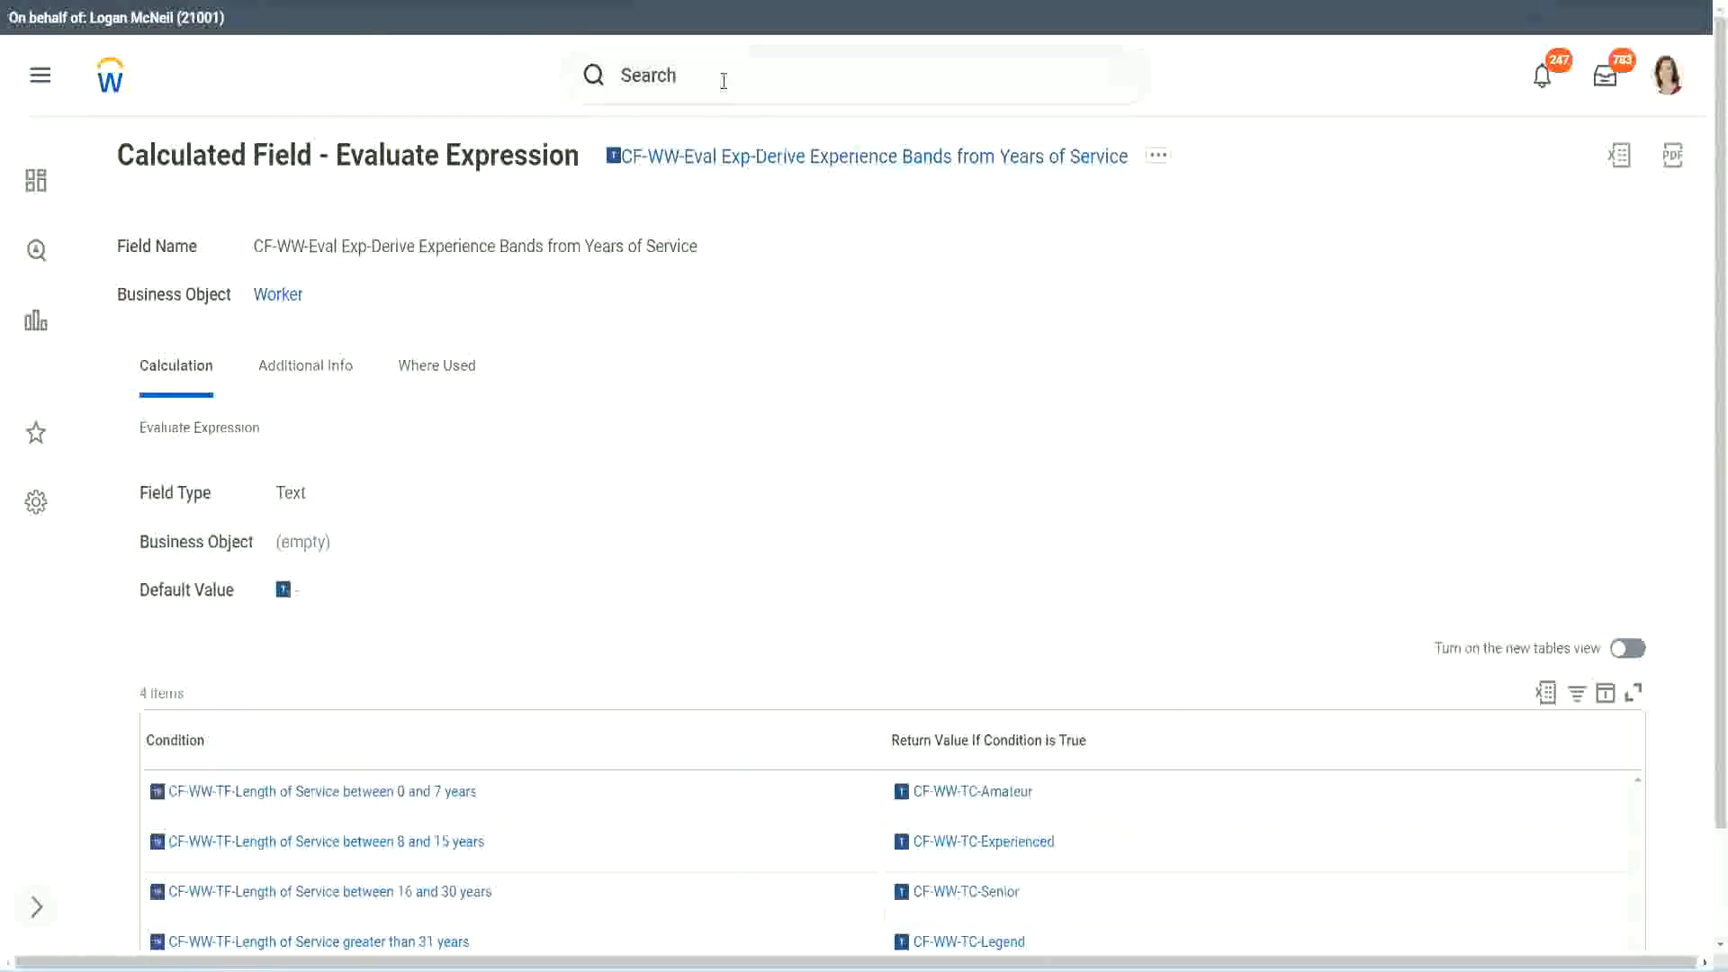
click(723, 81)
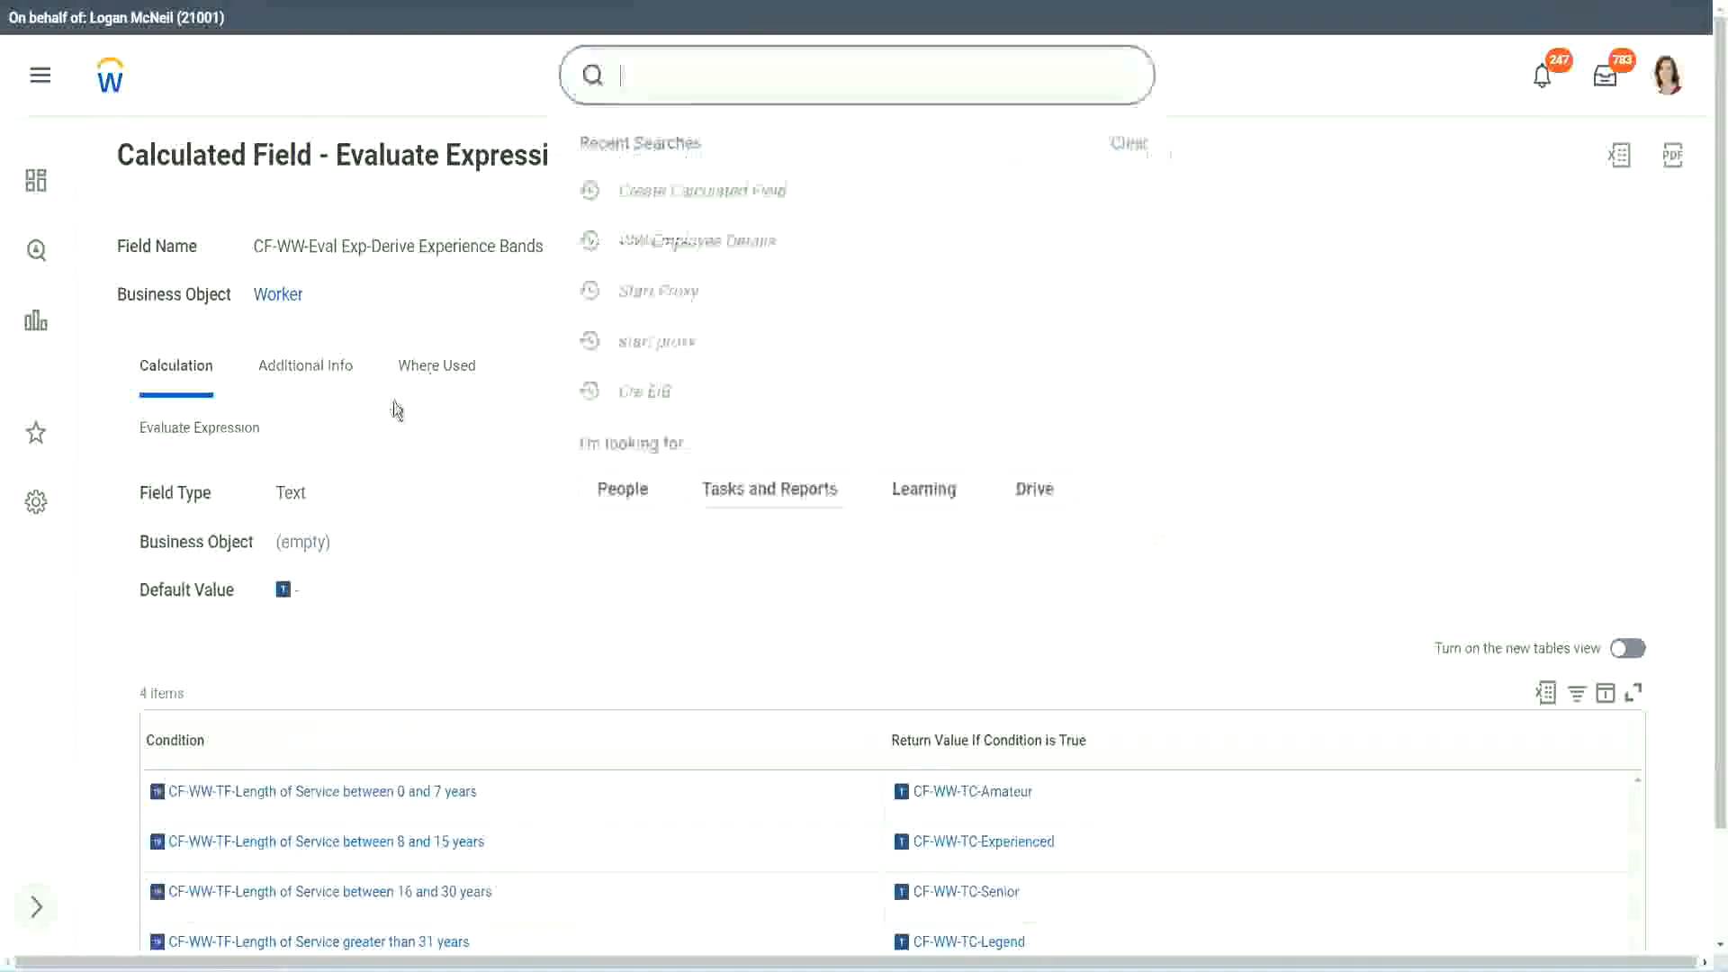
click(1223, 202)
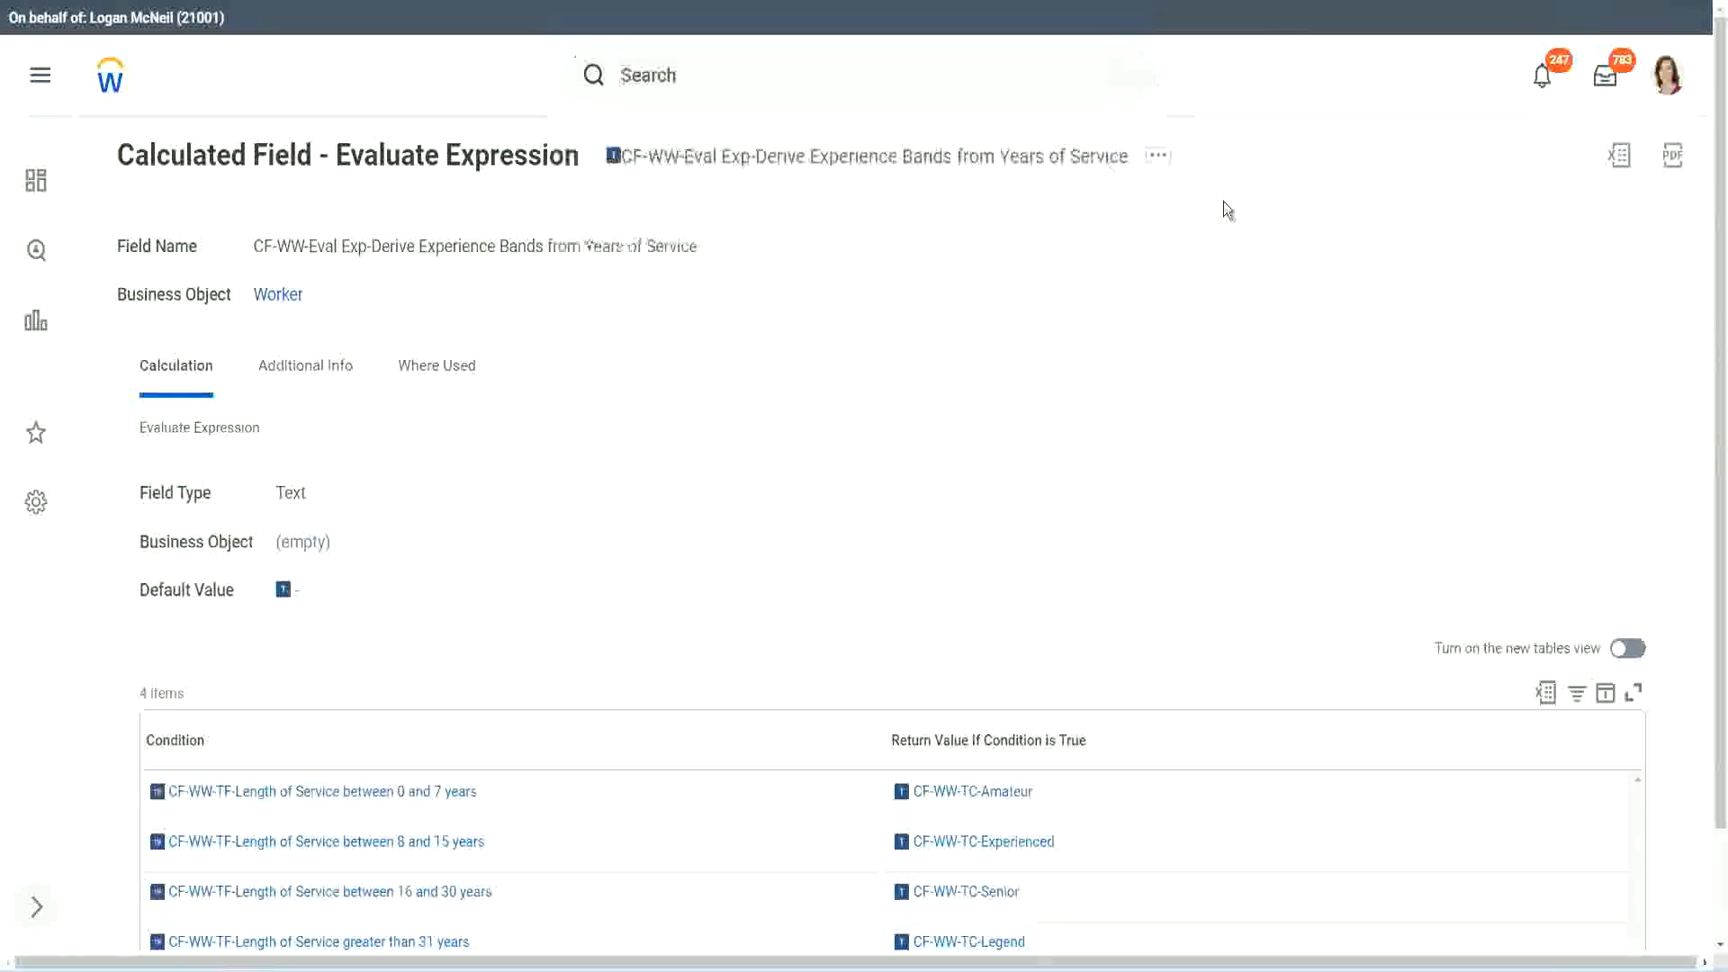
- Search for "create calc field" and open the Create Calculated Field task
click(684, 69)
text(cre)
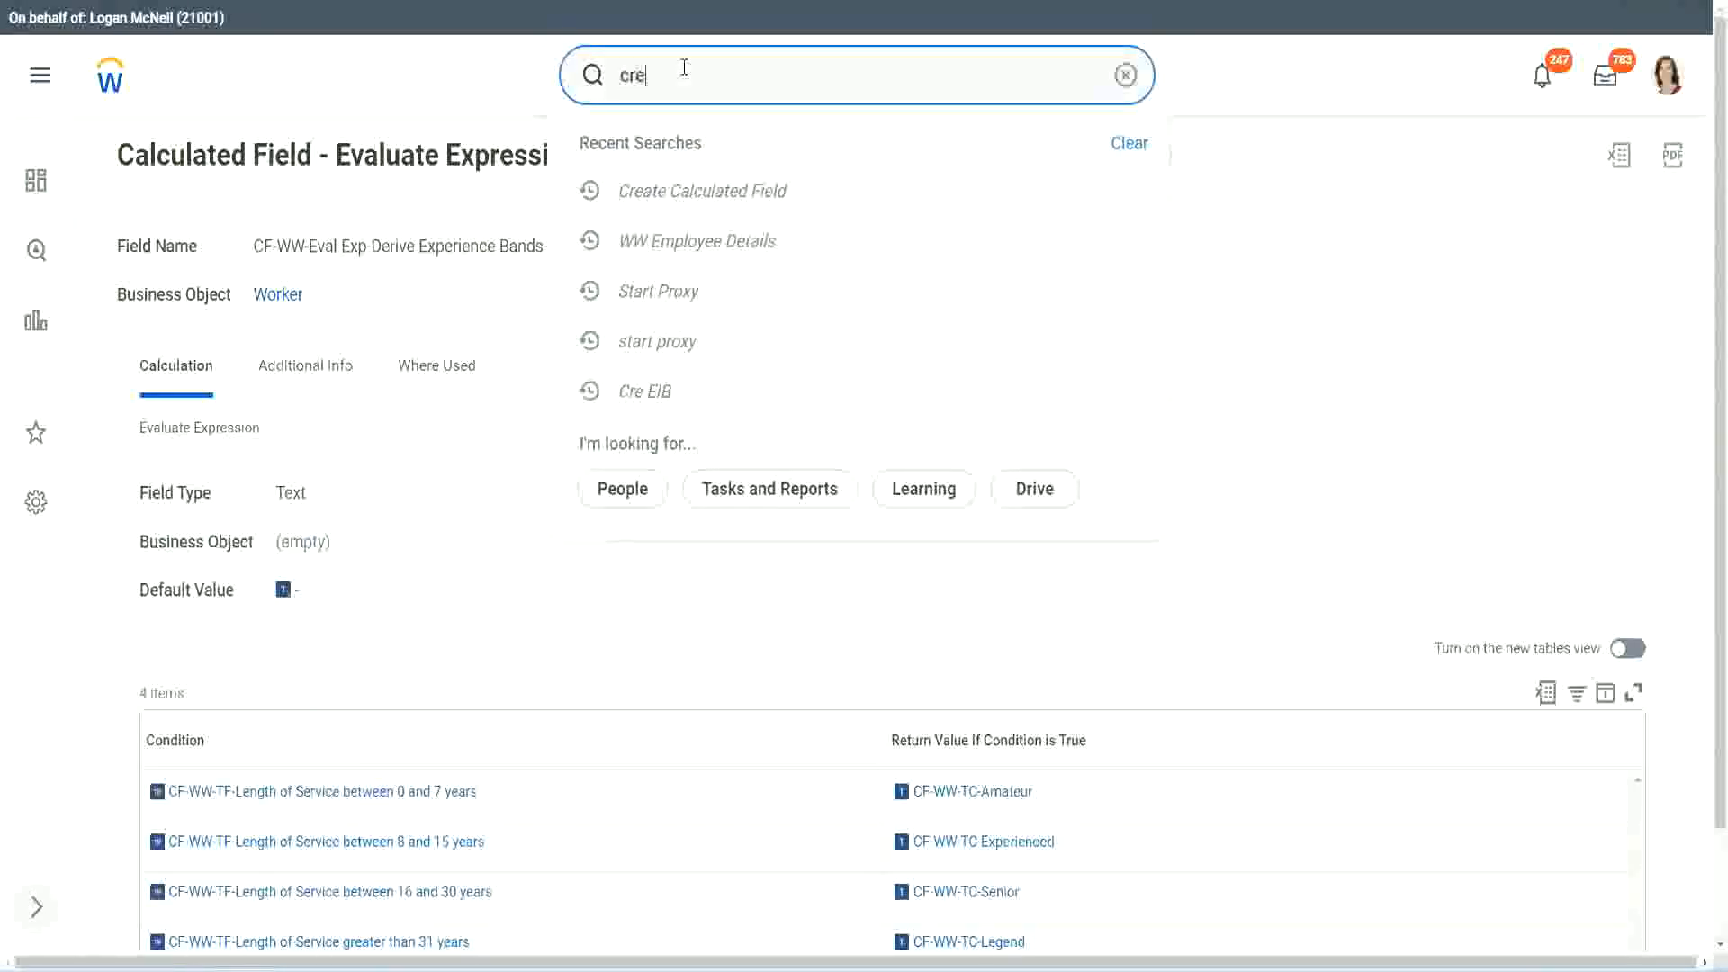
text(ate calc field)
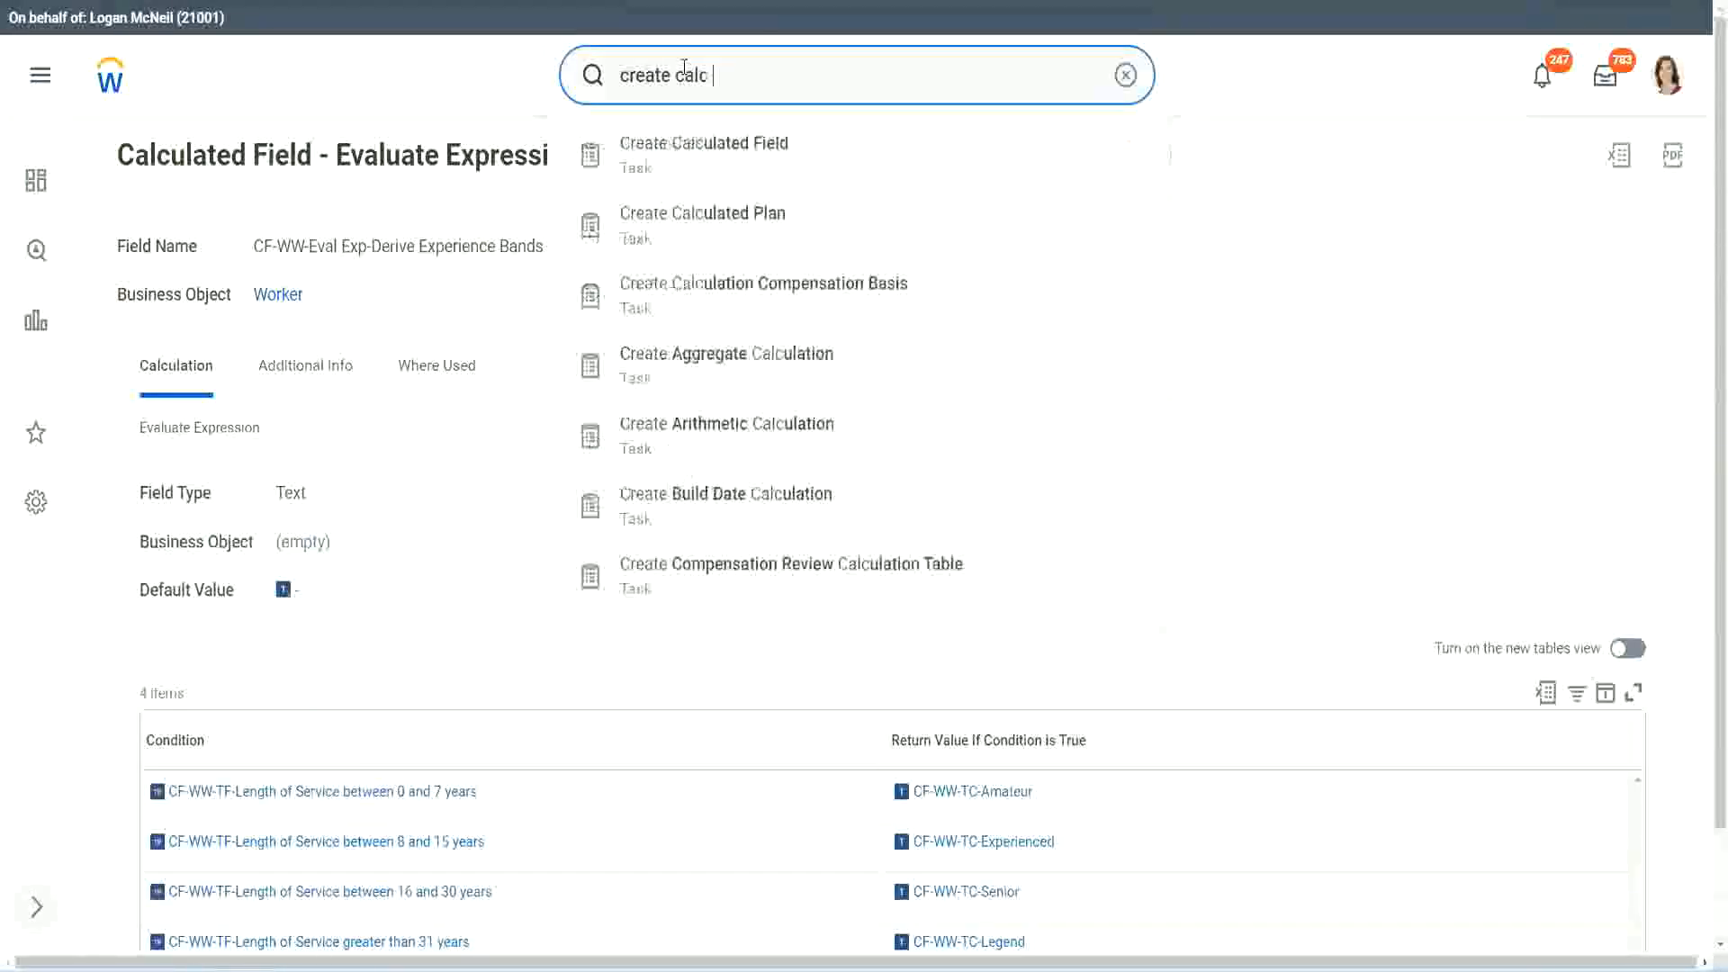
click(720, 162)
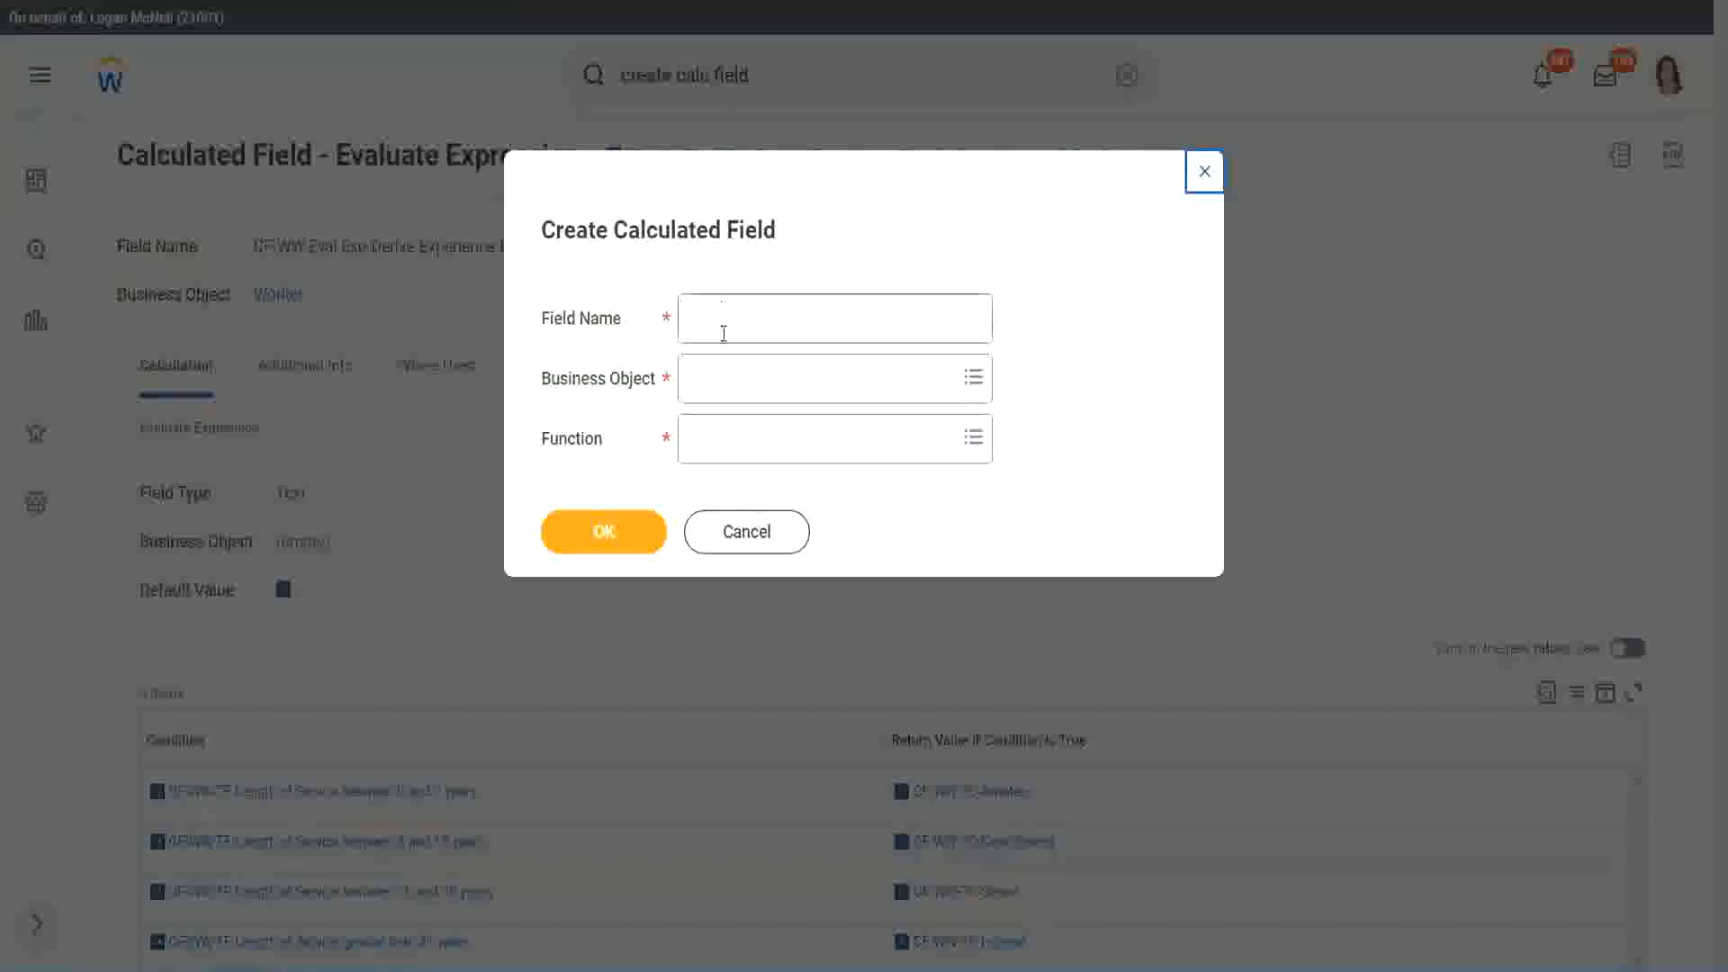
- Name the new calculated field "CF-WW-LRB-Identify Experience Bands from years of Service"
click(723, 326)
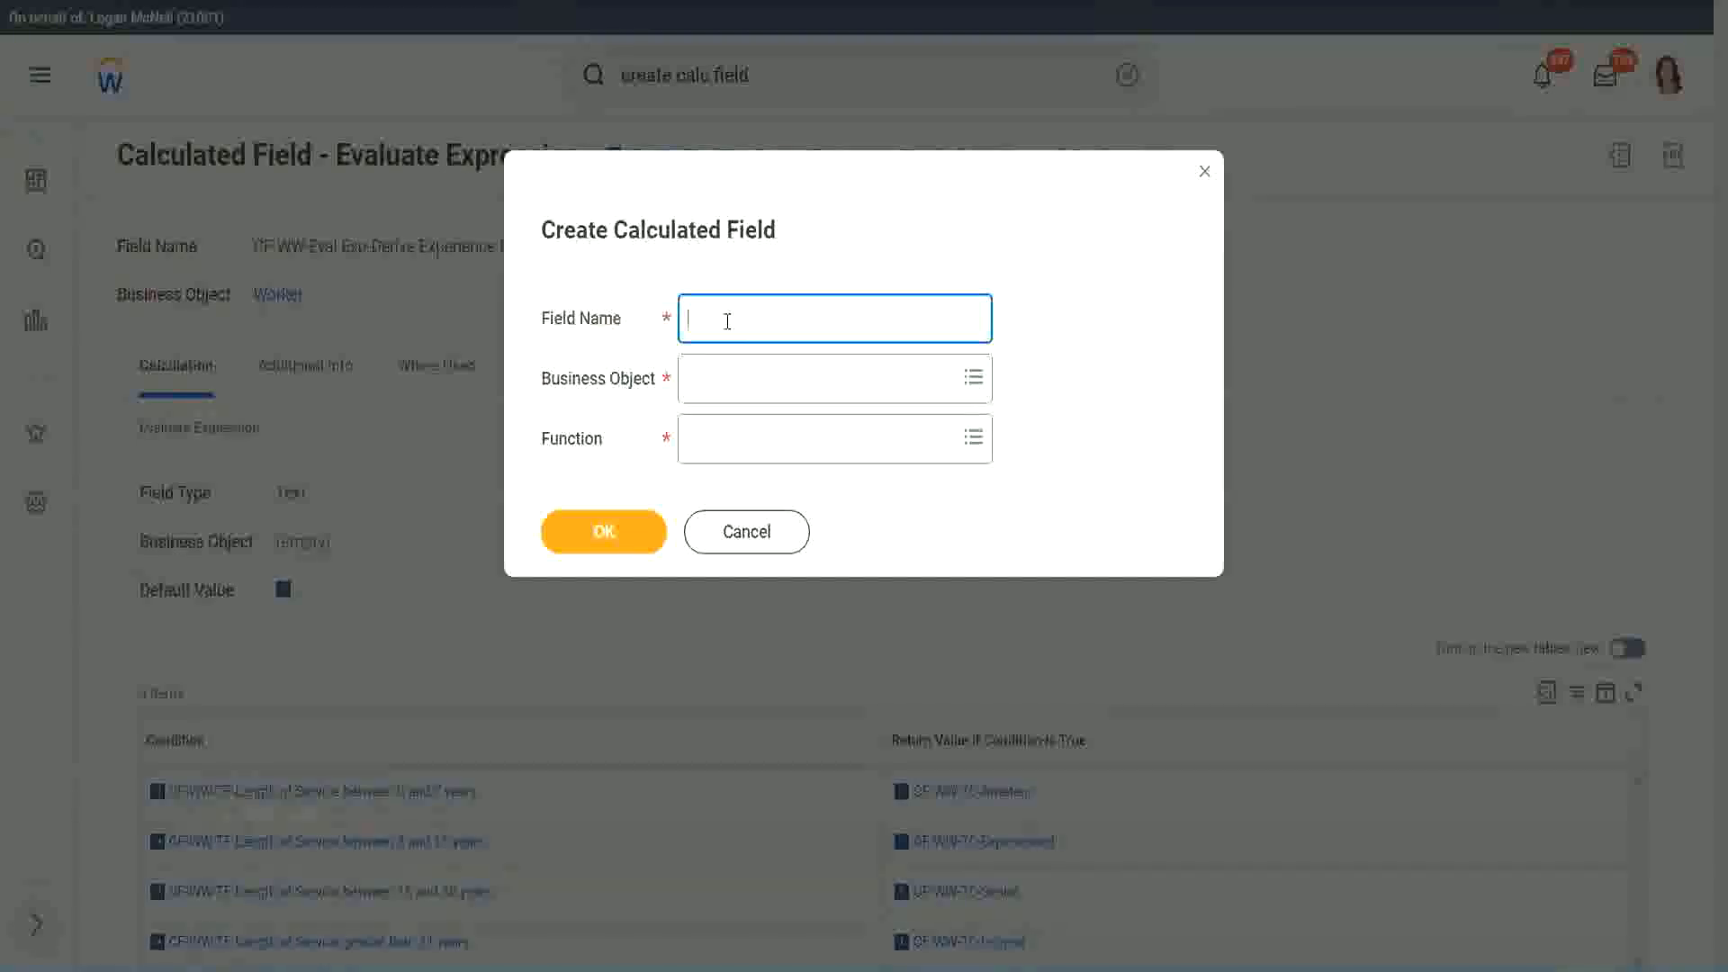
text(CF-WW-LRB-Identify Exe)
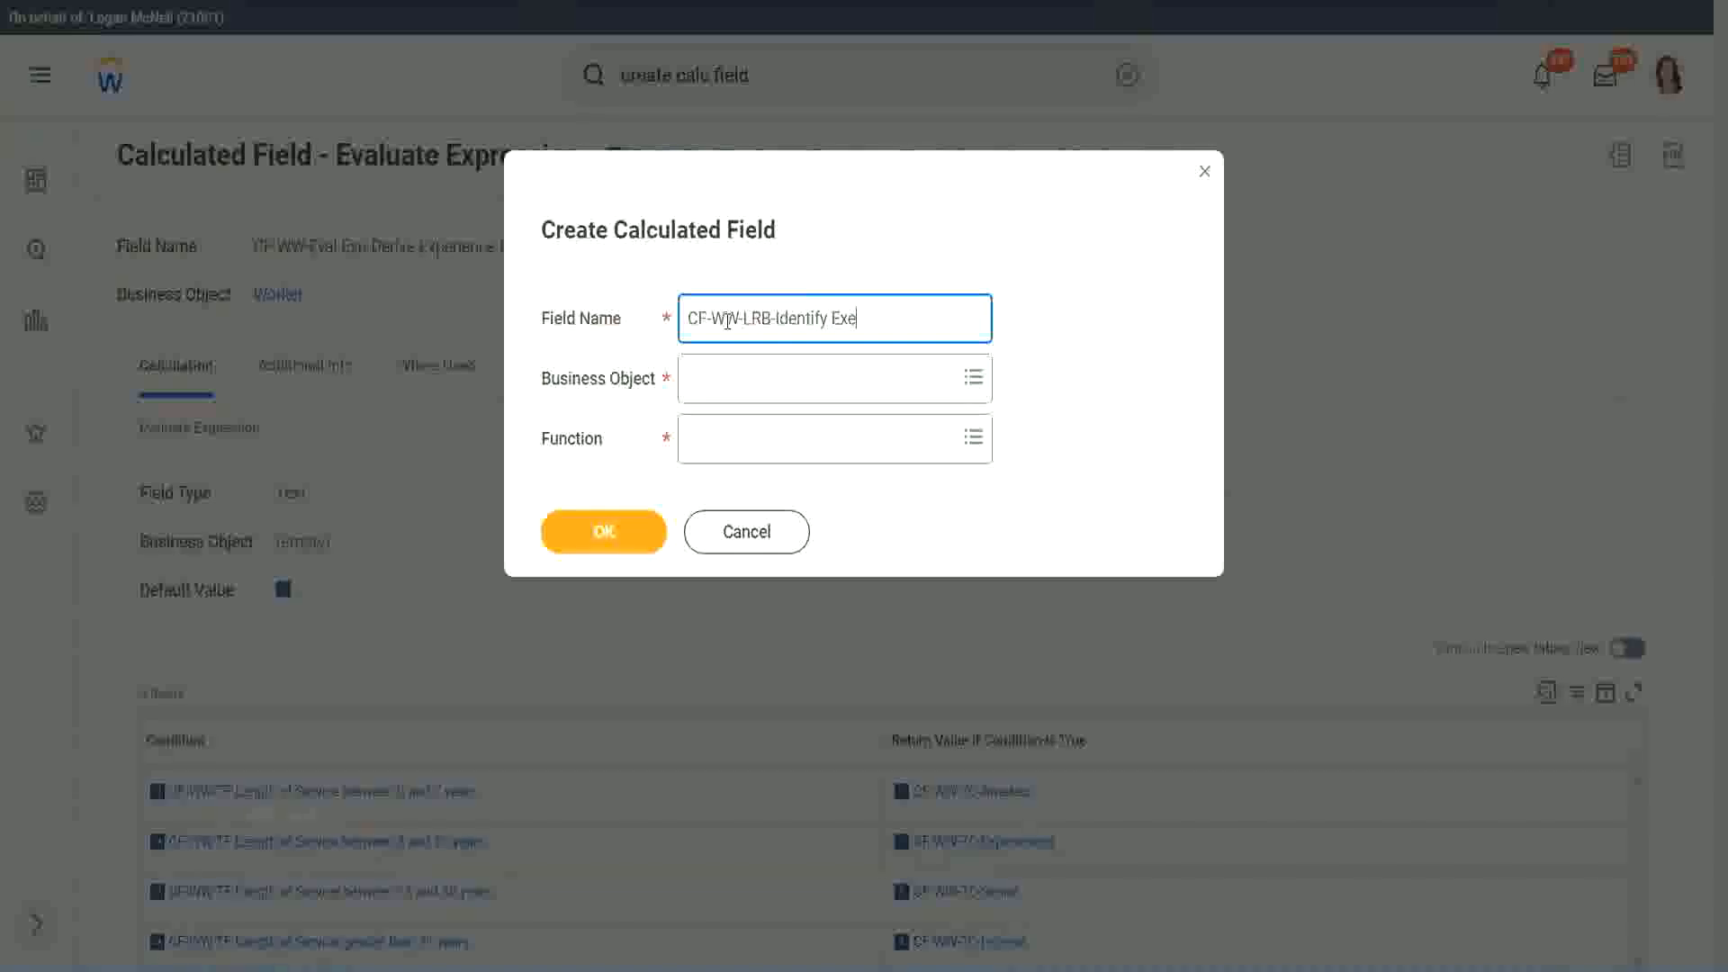
text(perienc)
key(BackSpace)
text(e Bands from)
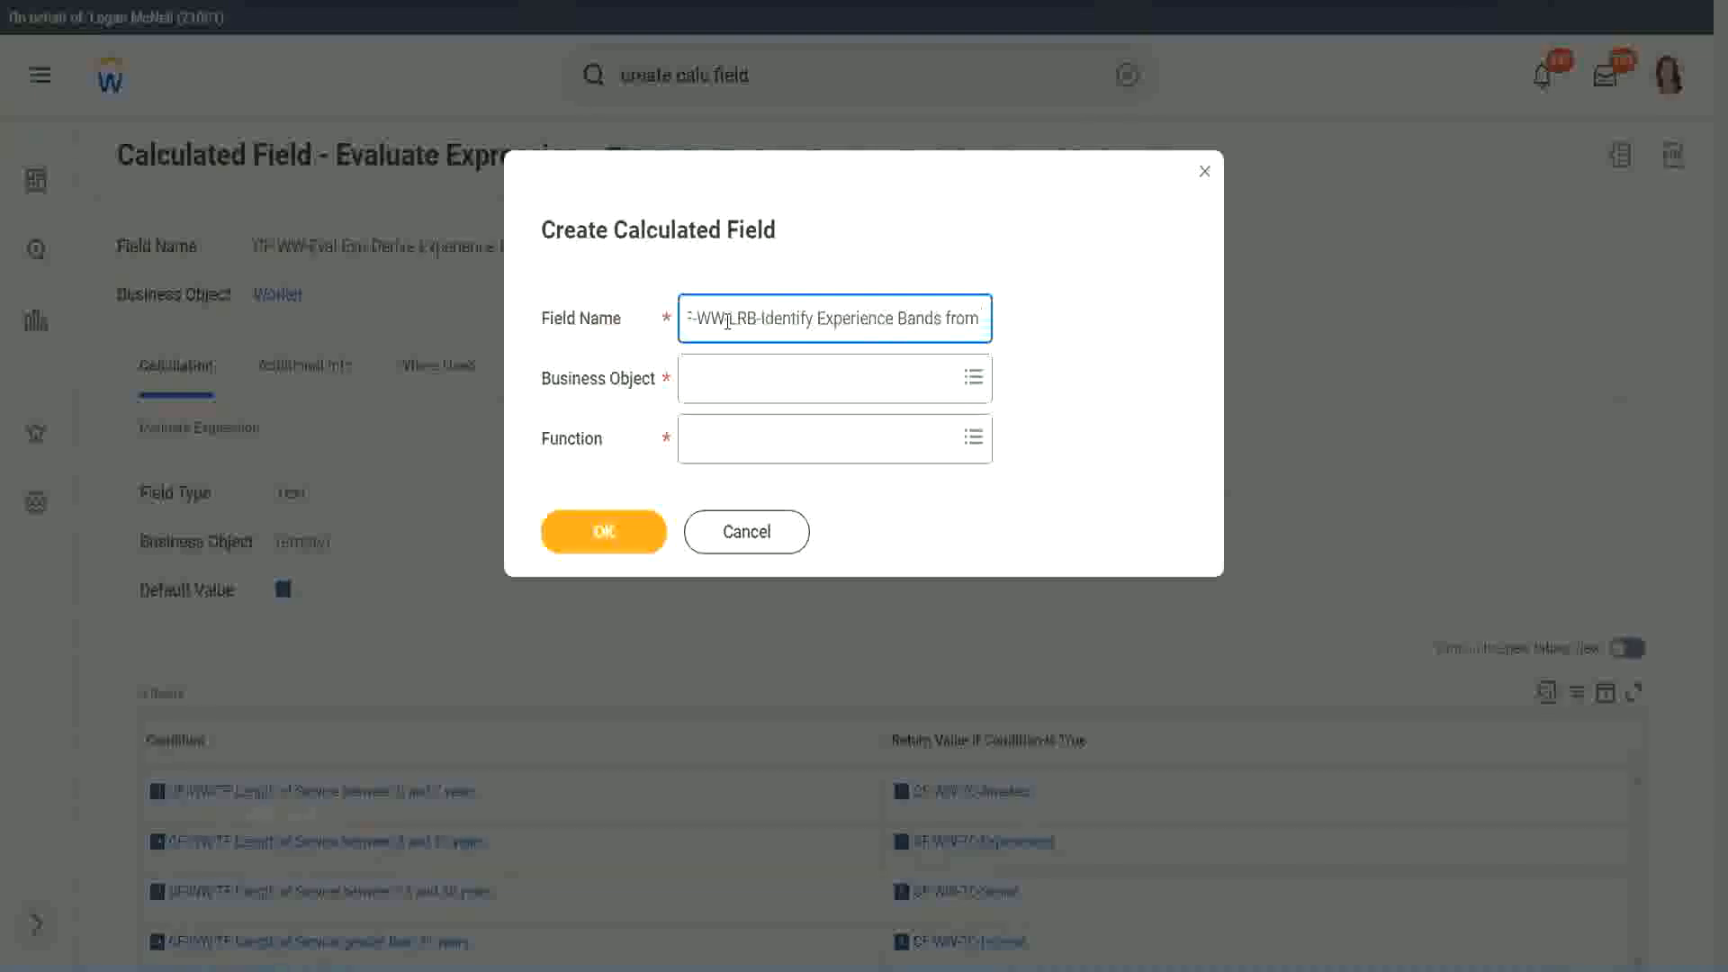
text( years of Service)
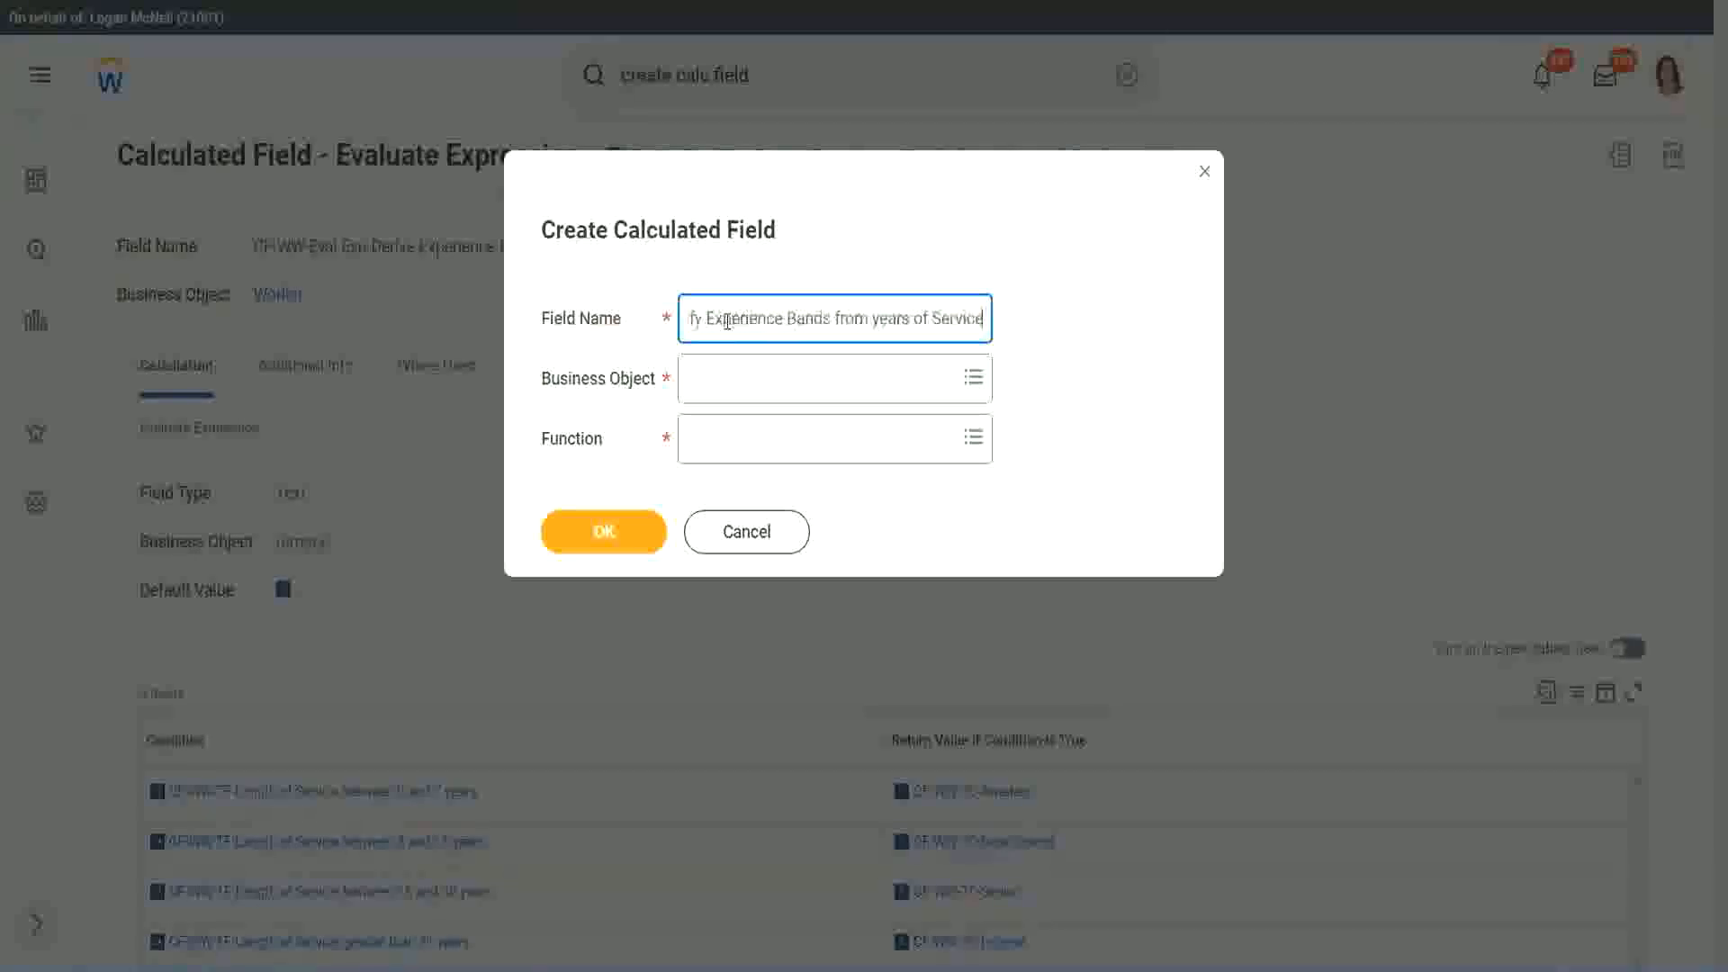
- Set the business object to Worker and the function to Lookup Range Band, and proceed to the calculation setup
key(Tab)
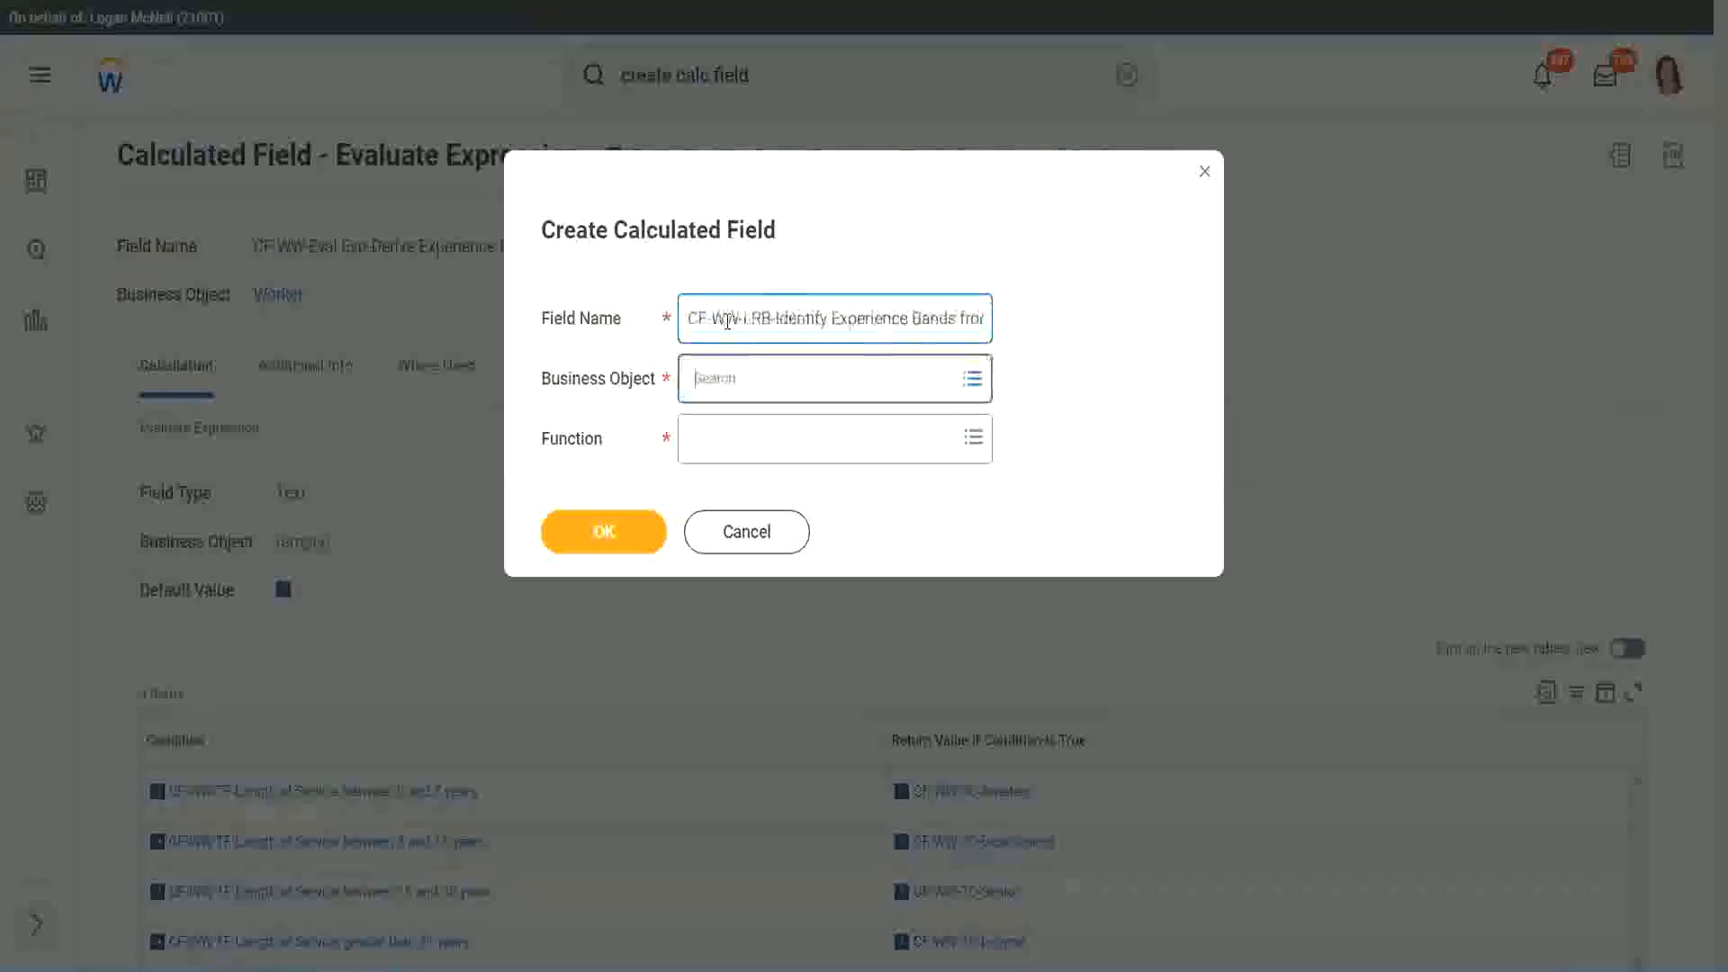
text(wor)
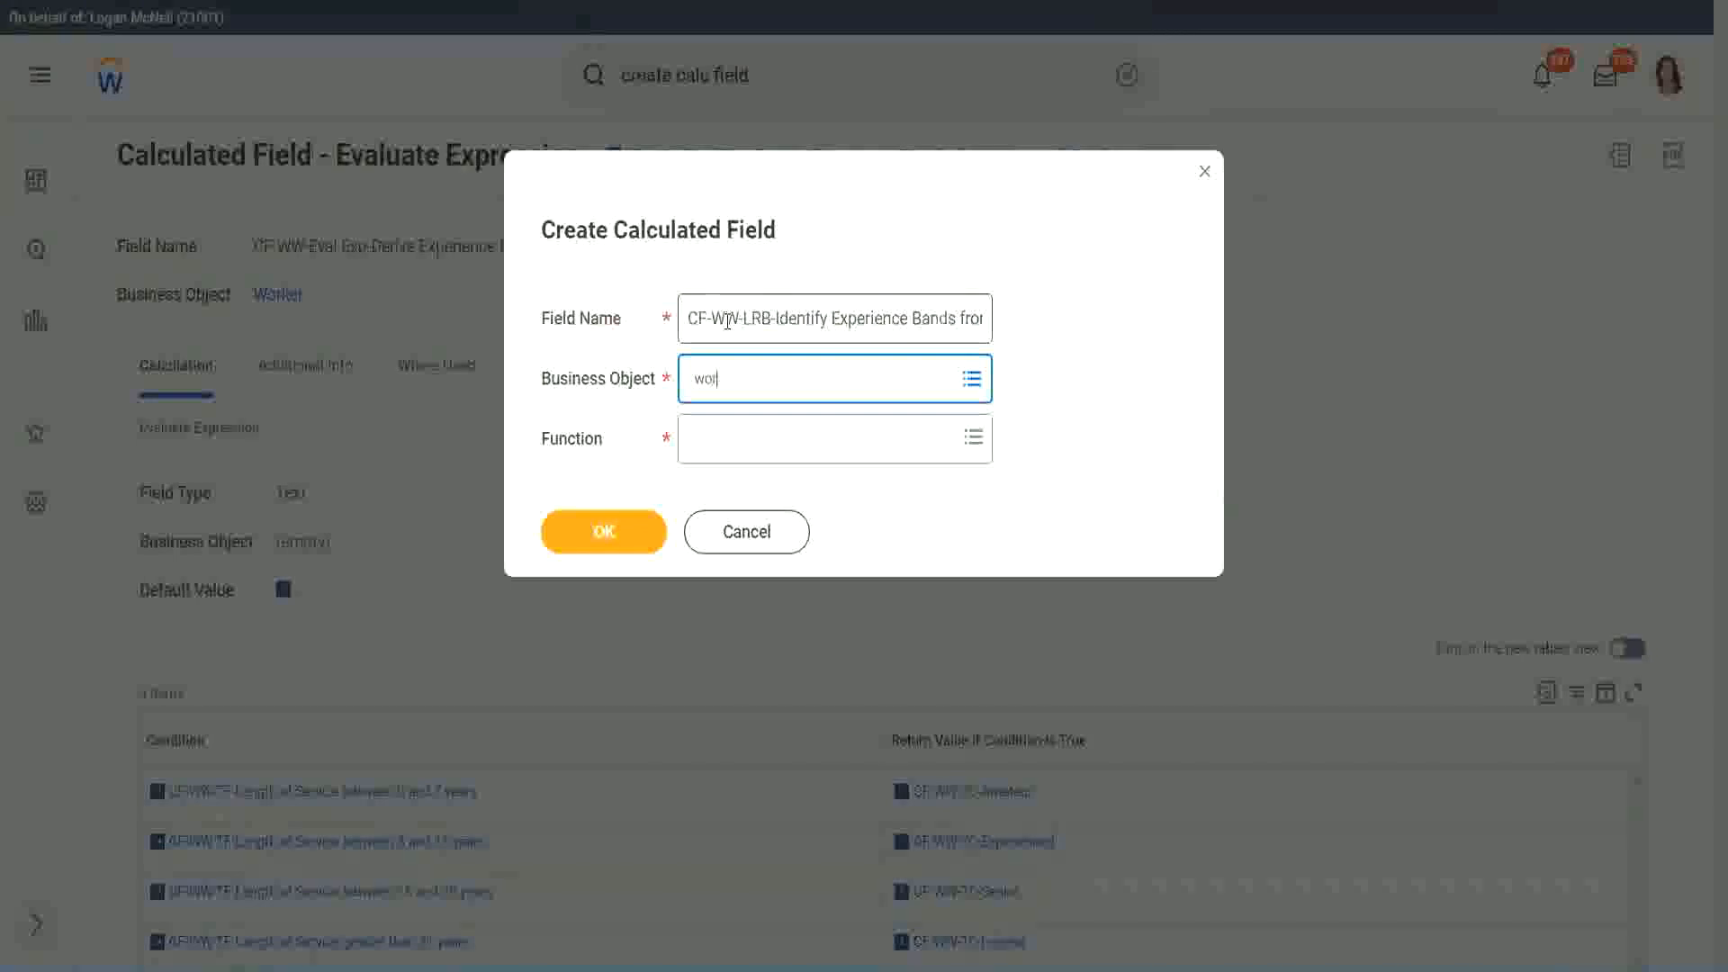
text(ker)
key(Return)
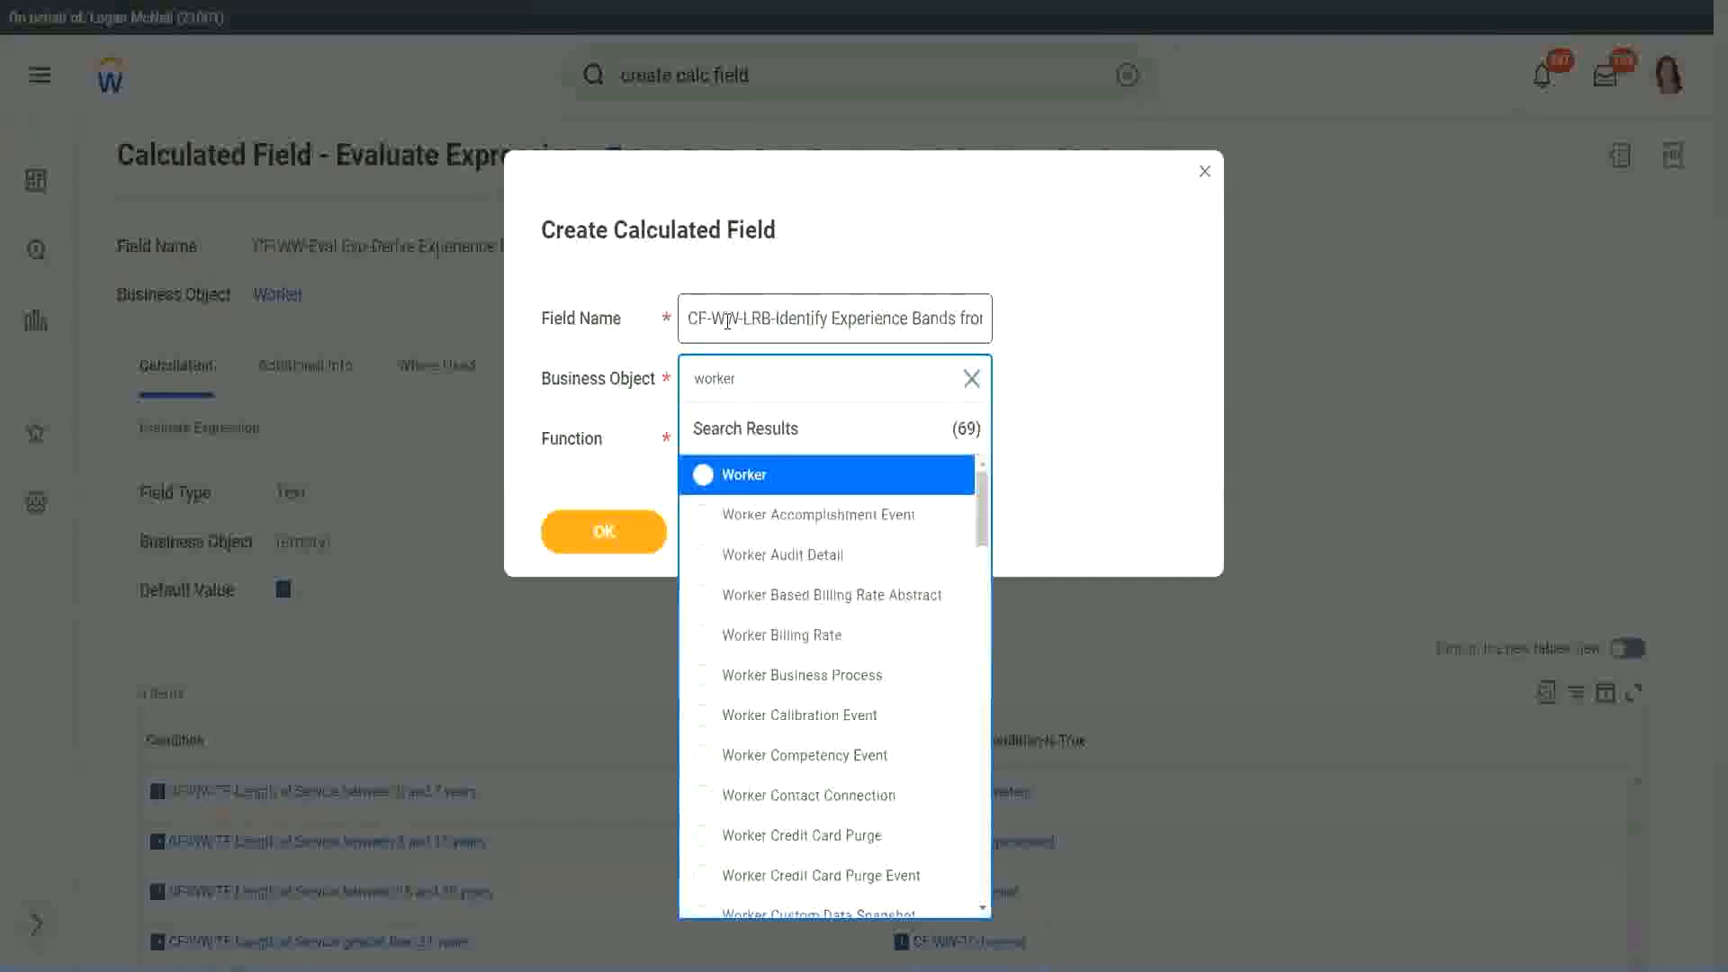
key(Return)
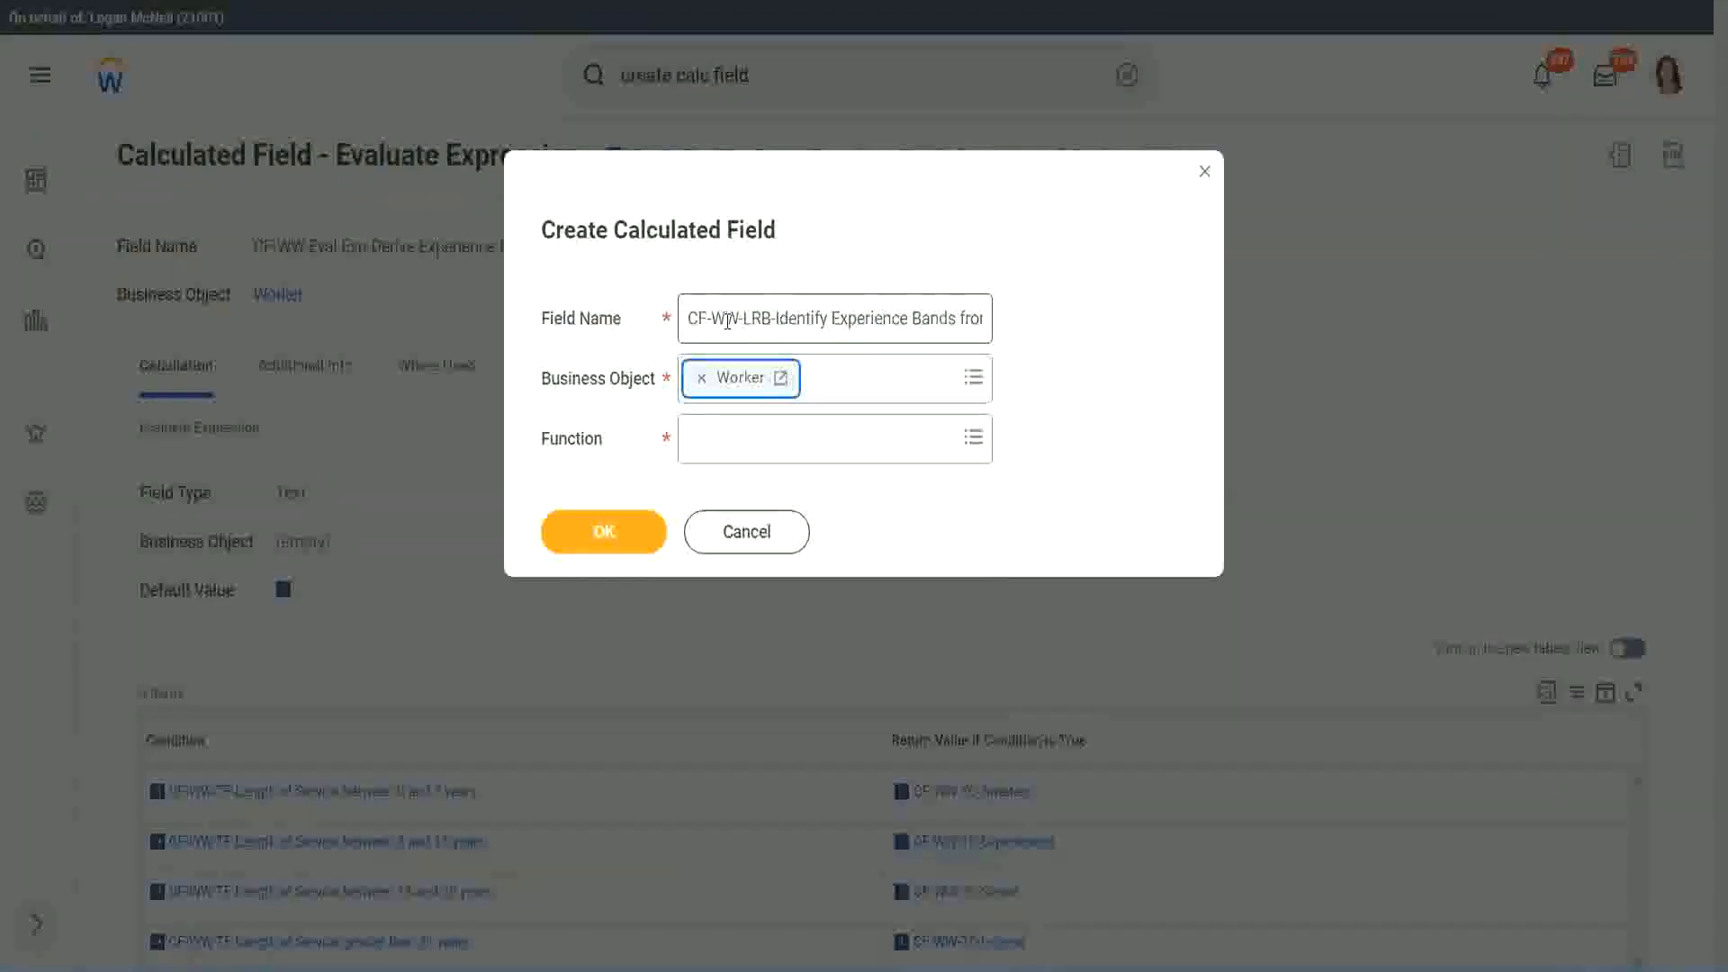
key(Tab)
text(lrb)
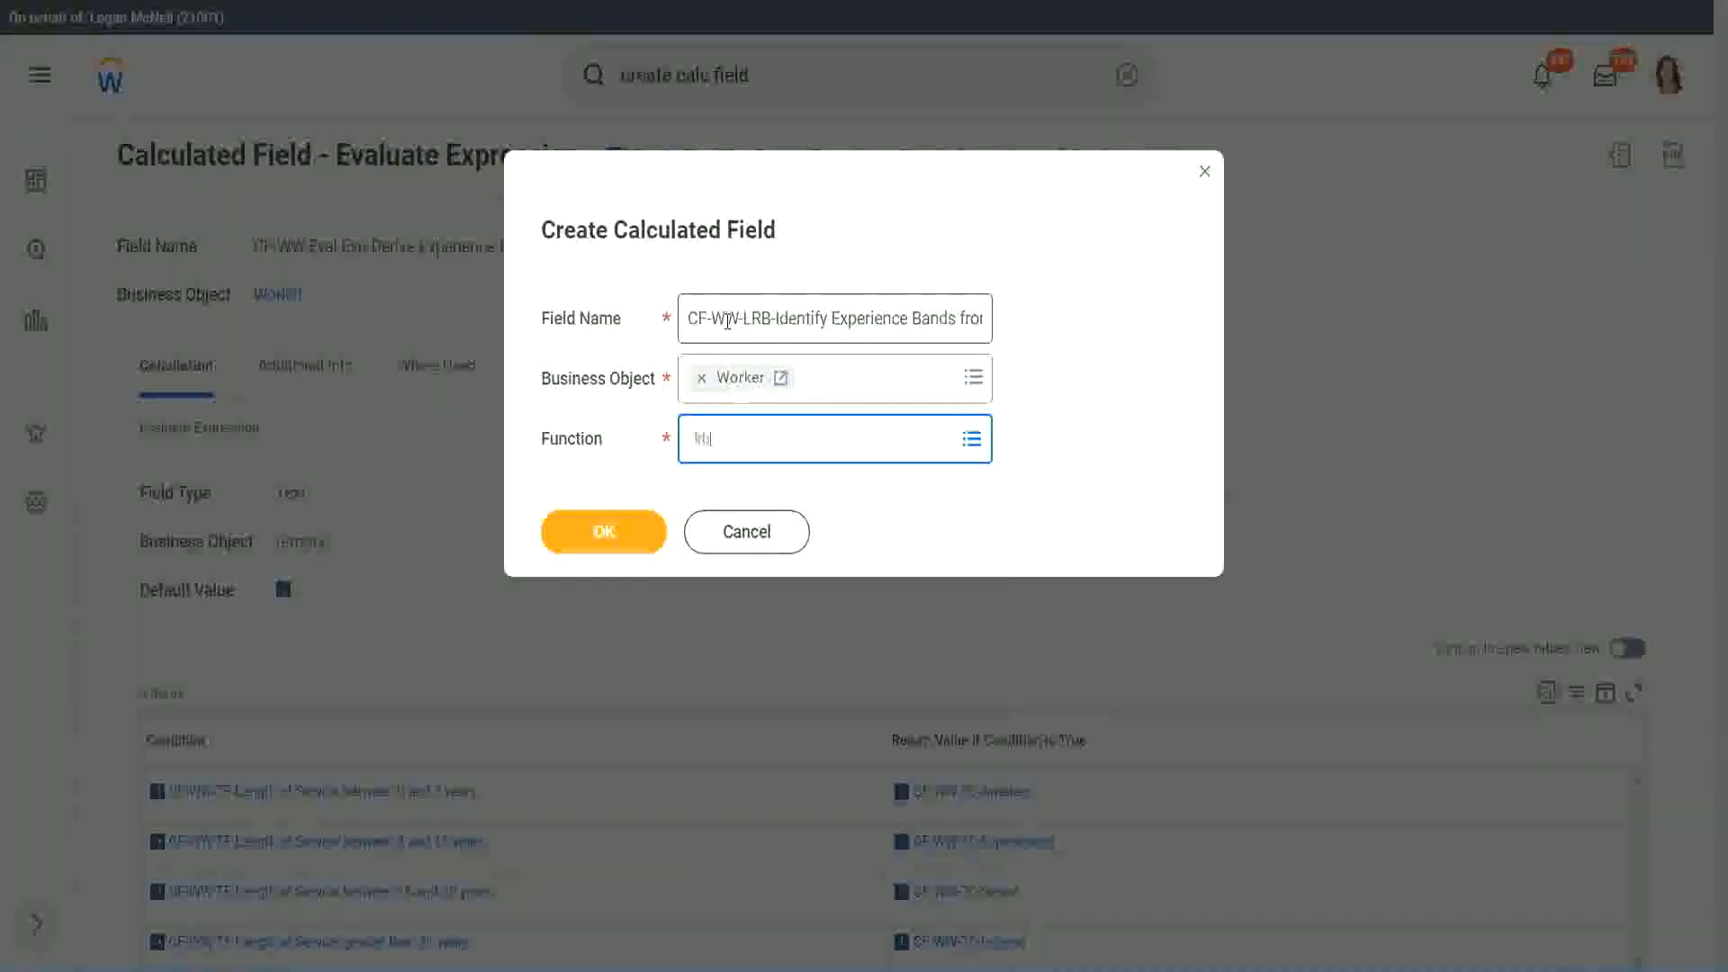
key(Return)
key(Return)
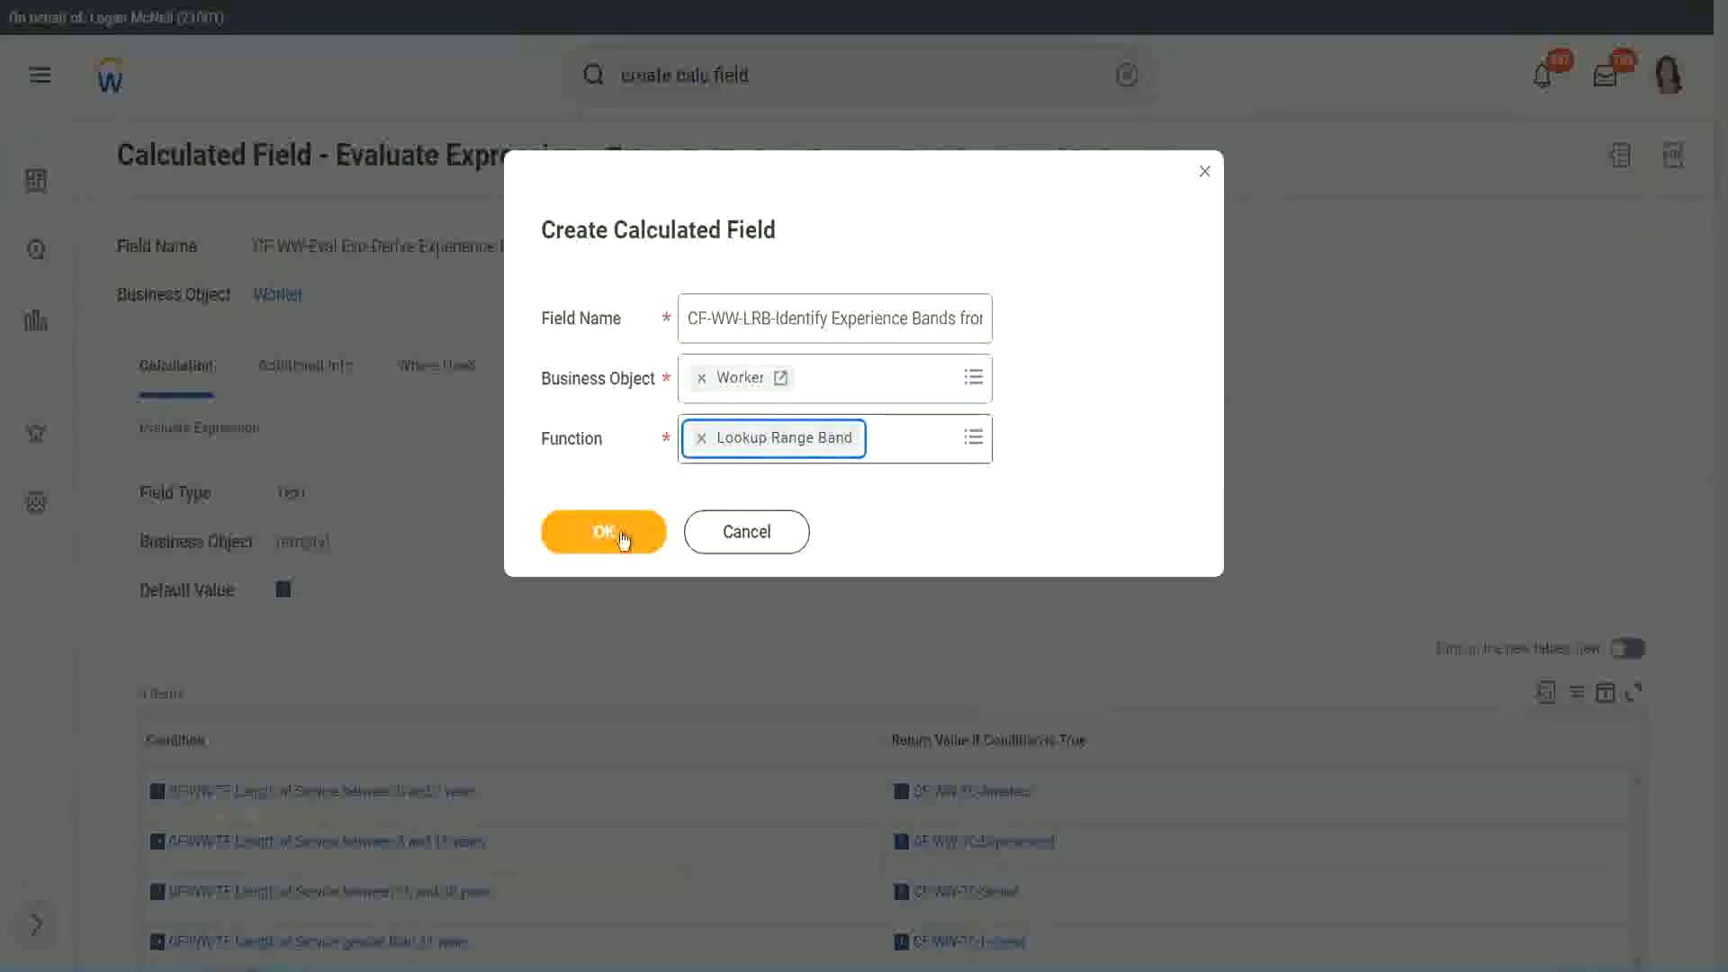
click(618, 535)
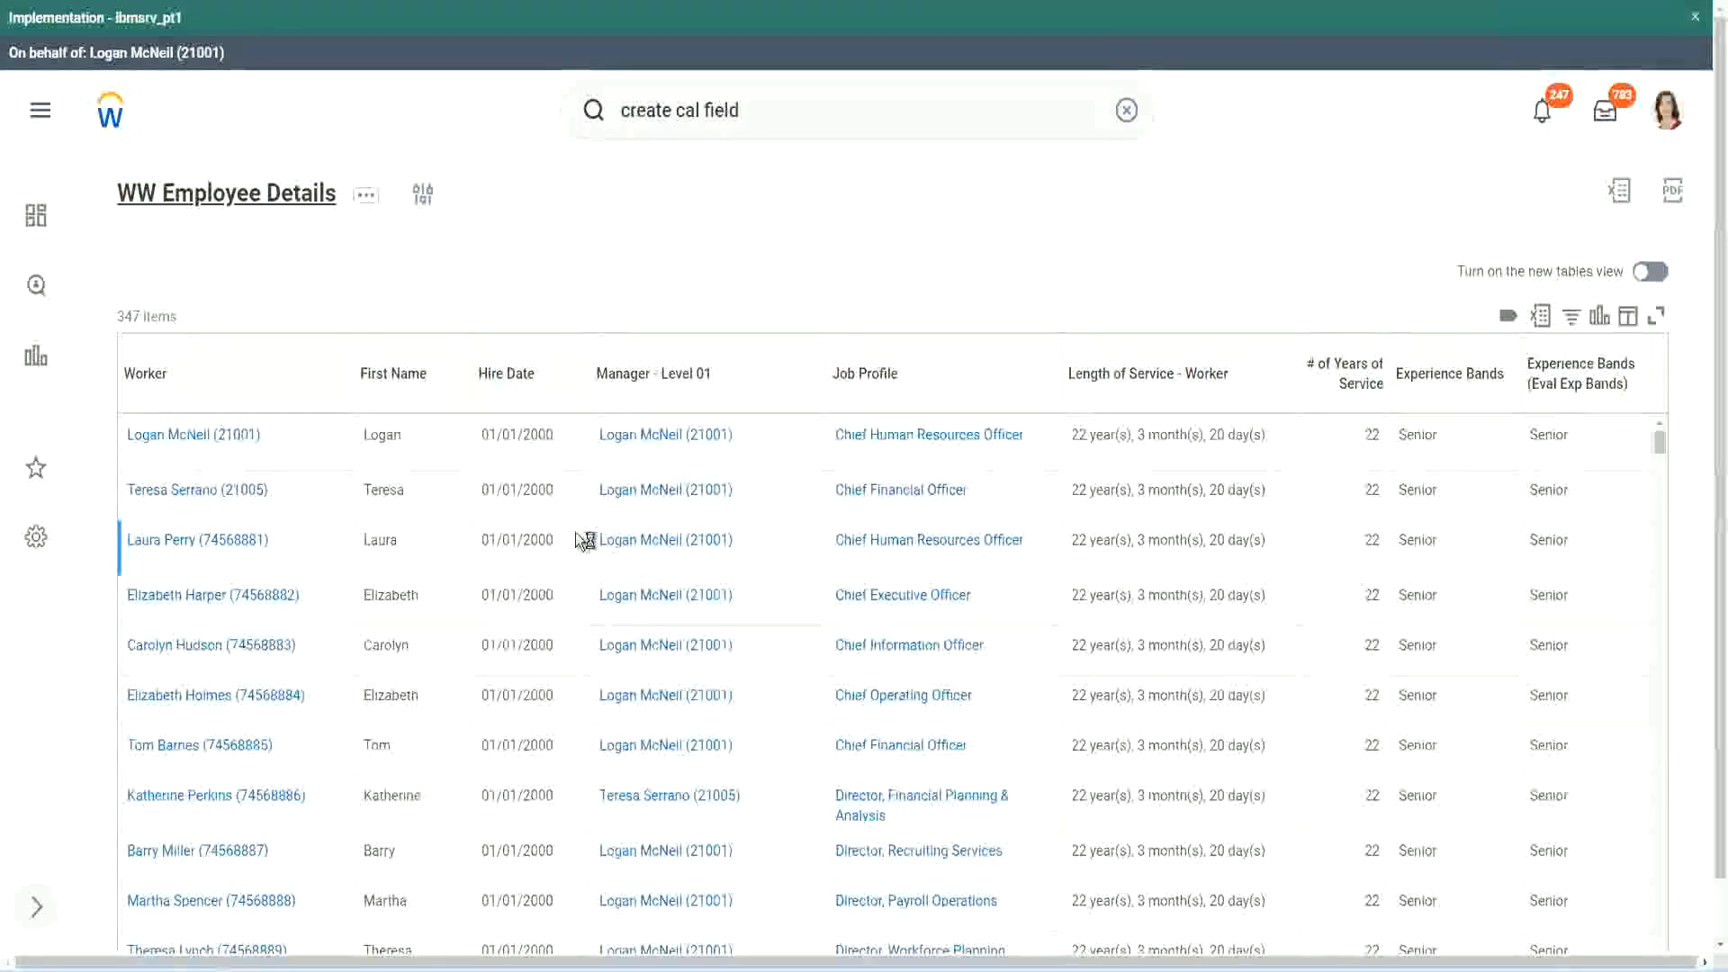
- Copy "CF-WW-Convert Text To Number-Number of Years from Length of Service" from the WW Employee Details report definition and set it as the Source Field
scroll(576, 589, down, 6)
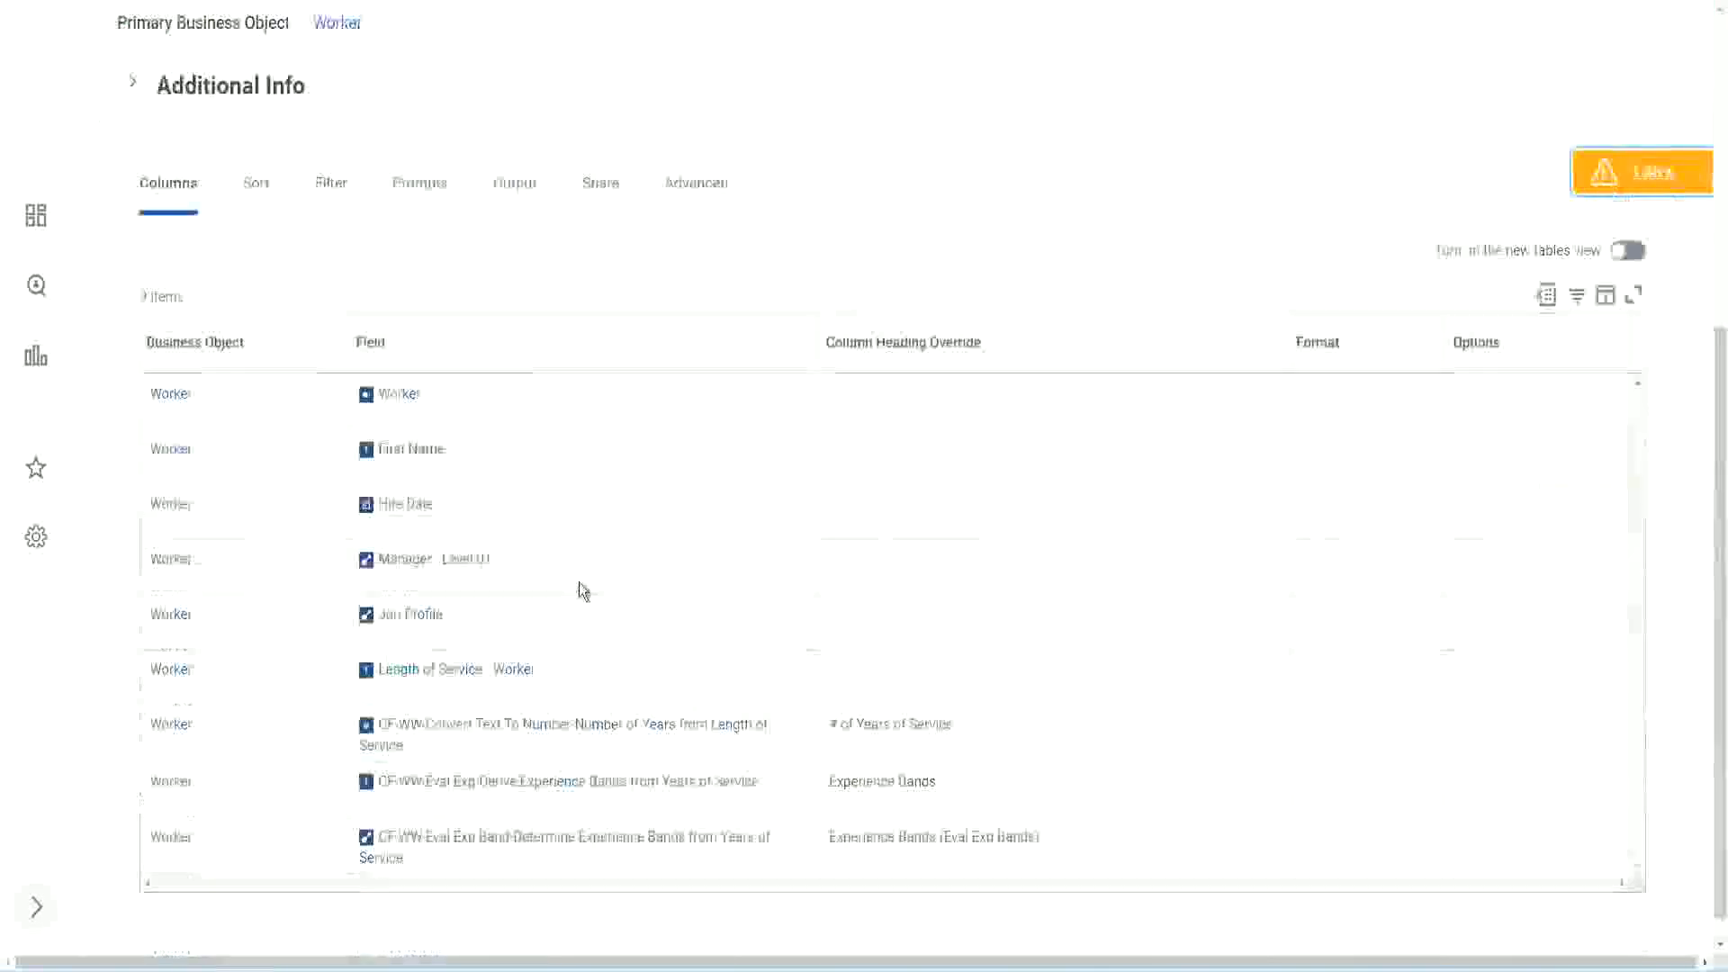
right_click(543, 702)
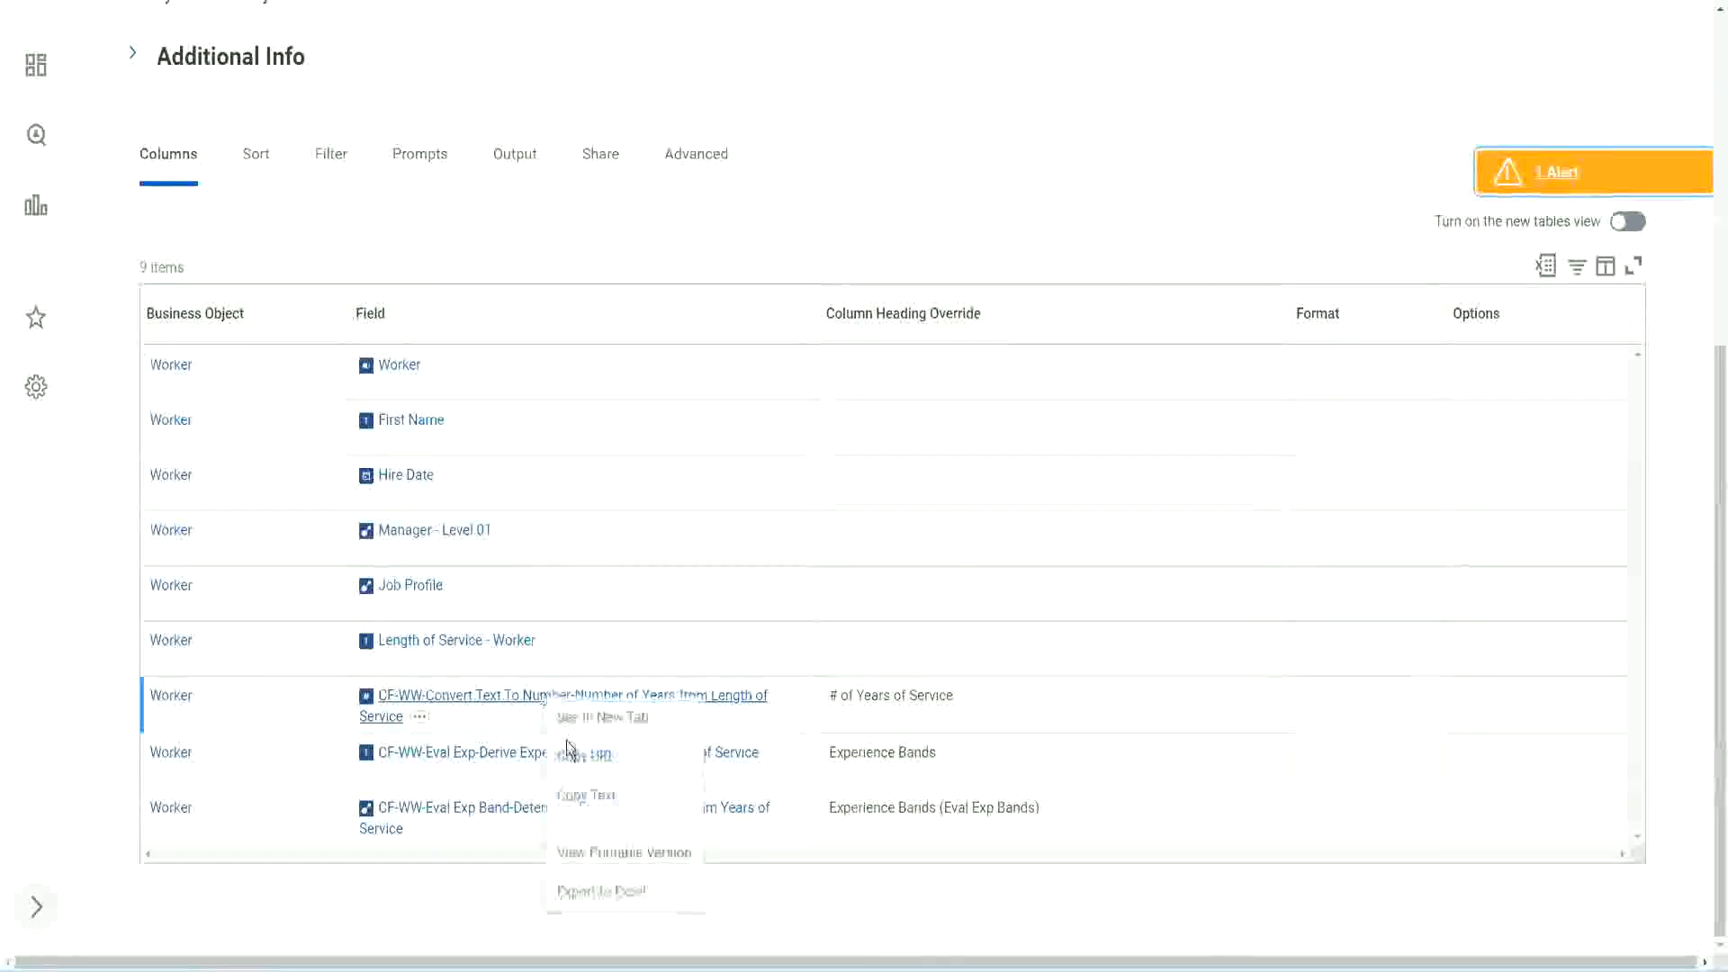
click(592, 800)
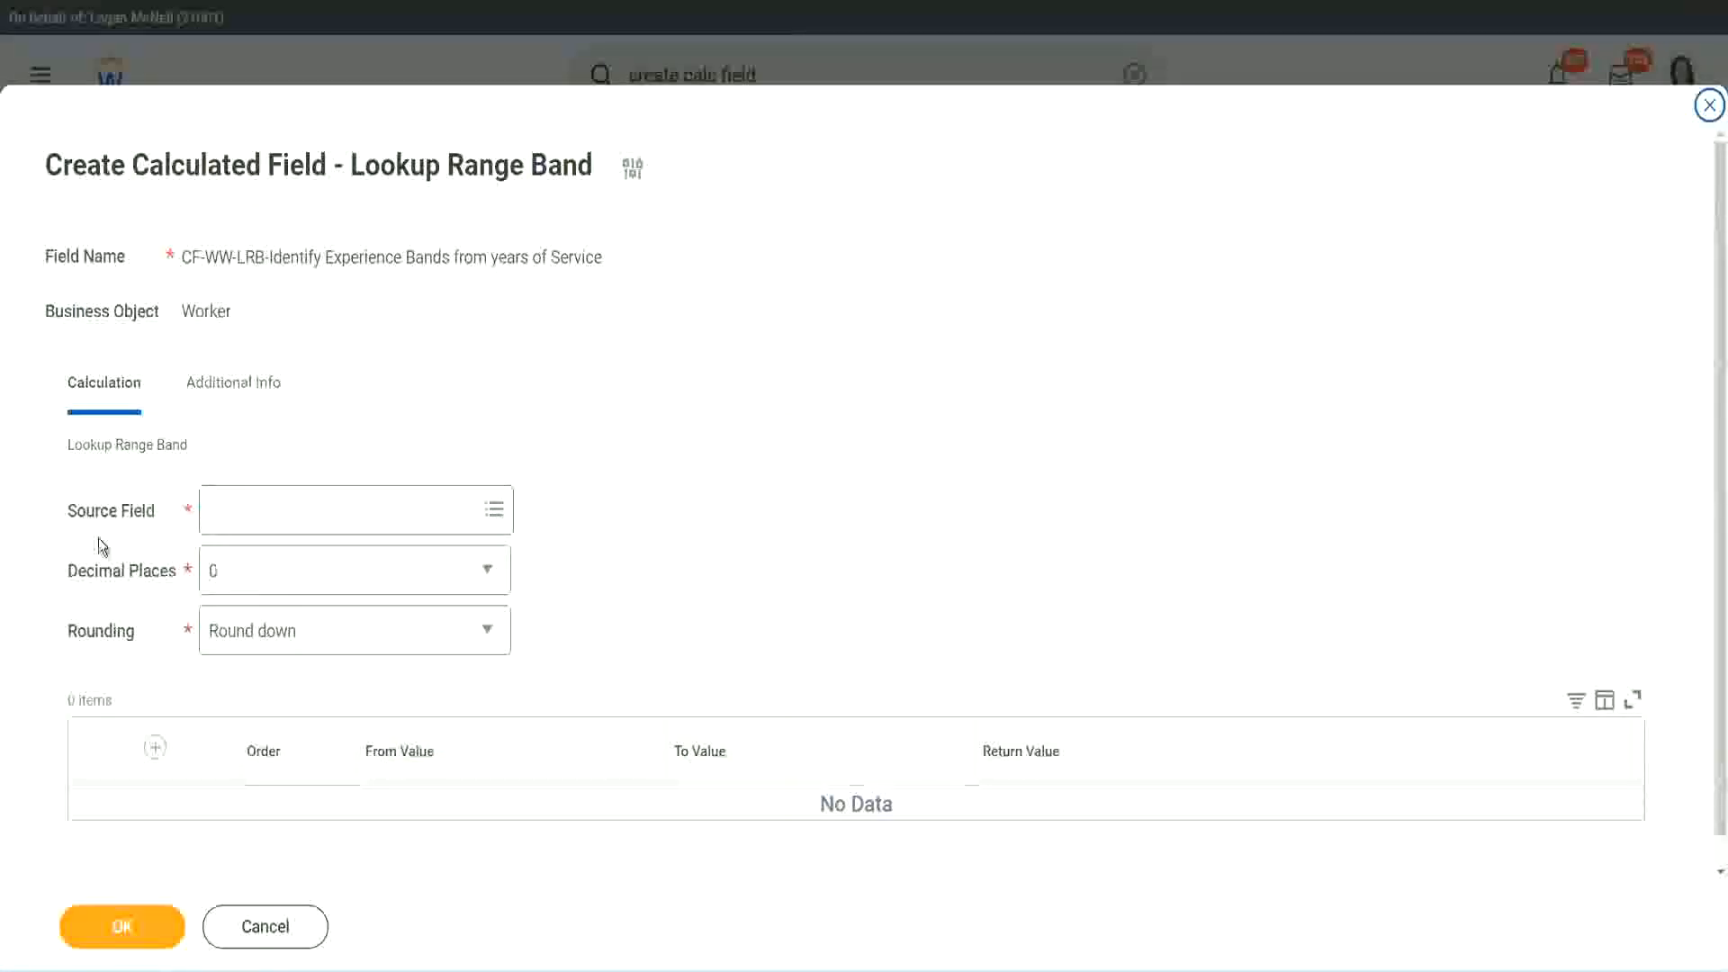
click(269, 512)
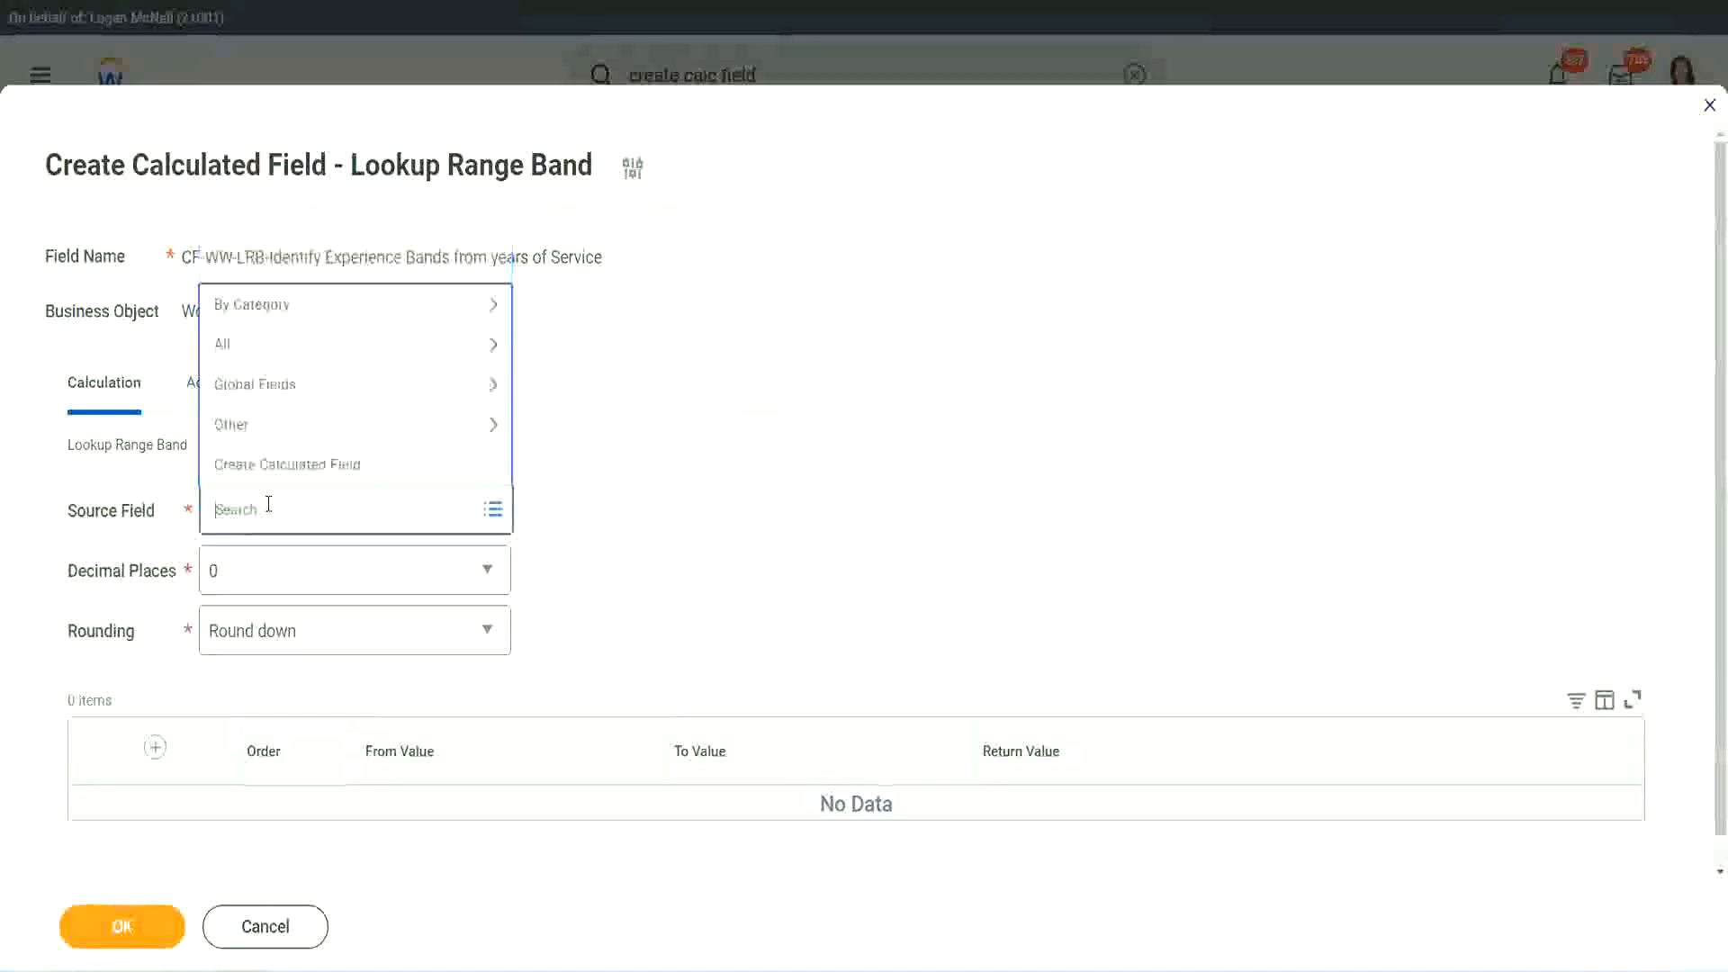
key(ctrl+v)
key(Return)
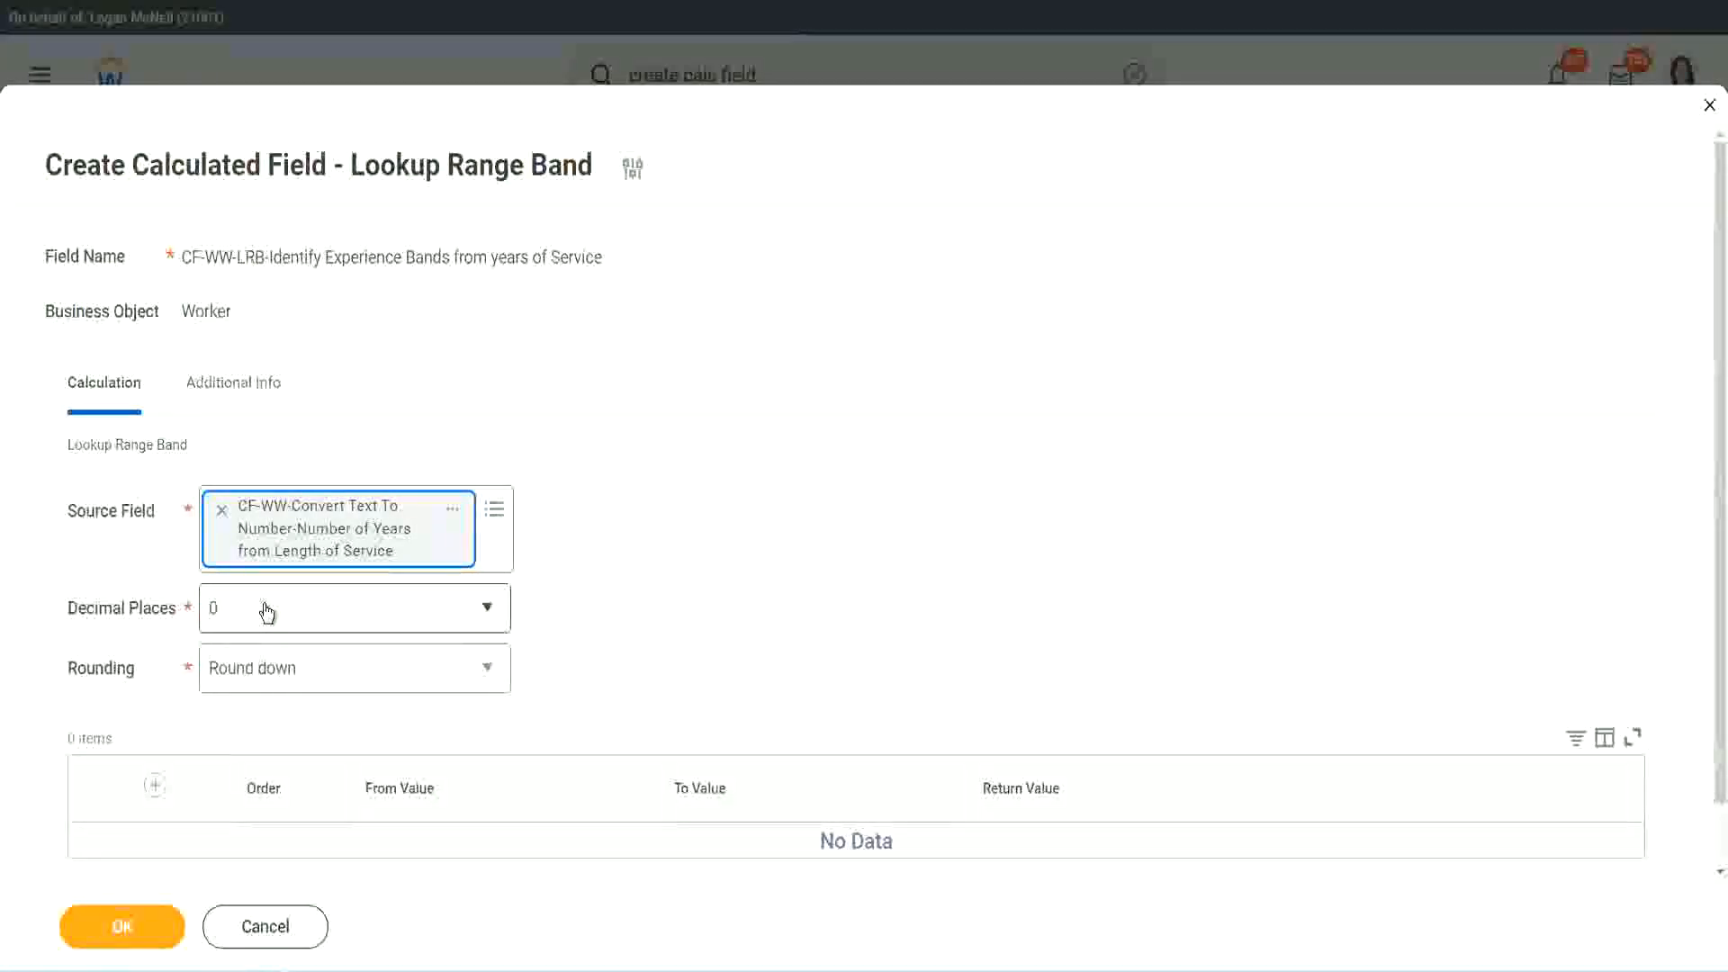
- Review the Decimal Places choices, keeping 0, and set Rounding to Round
click(337, 619)
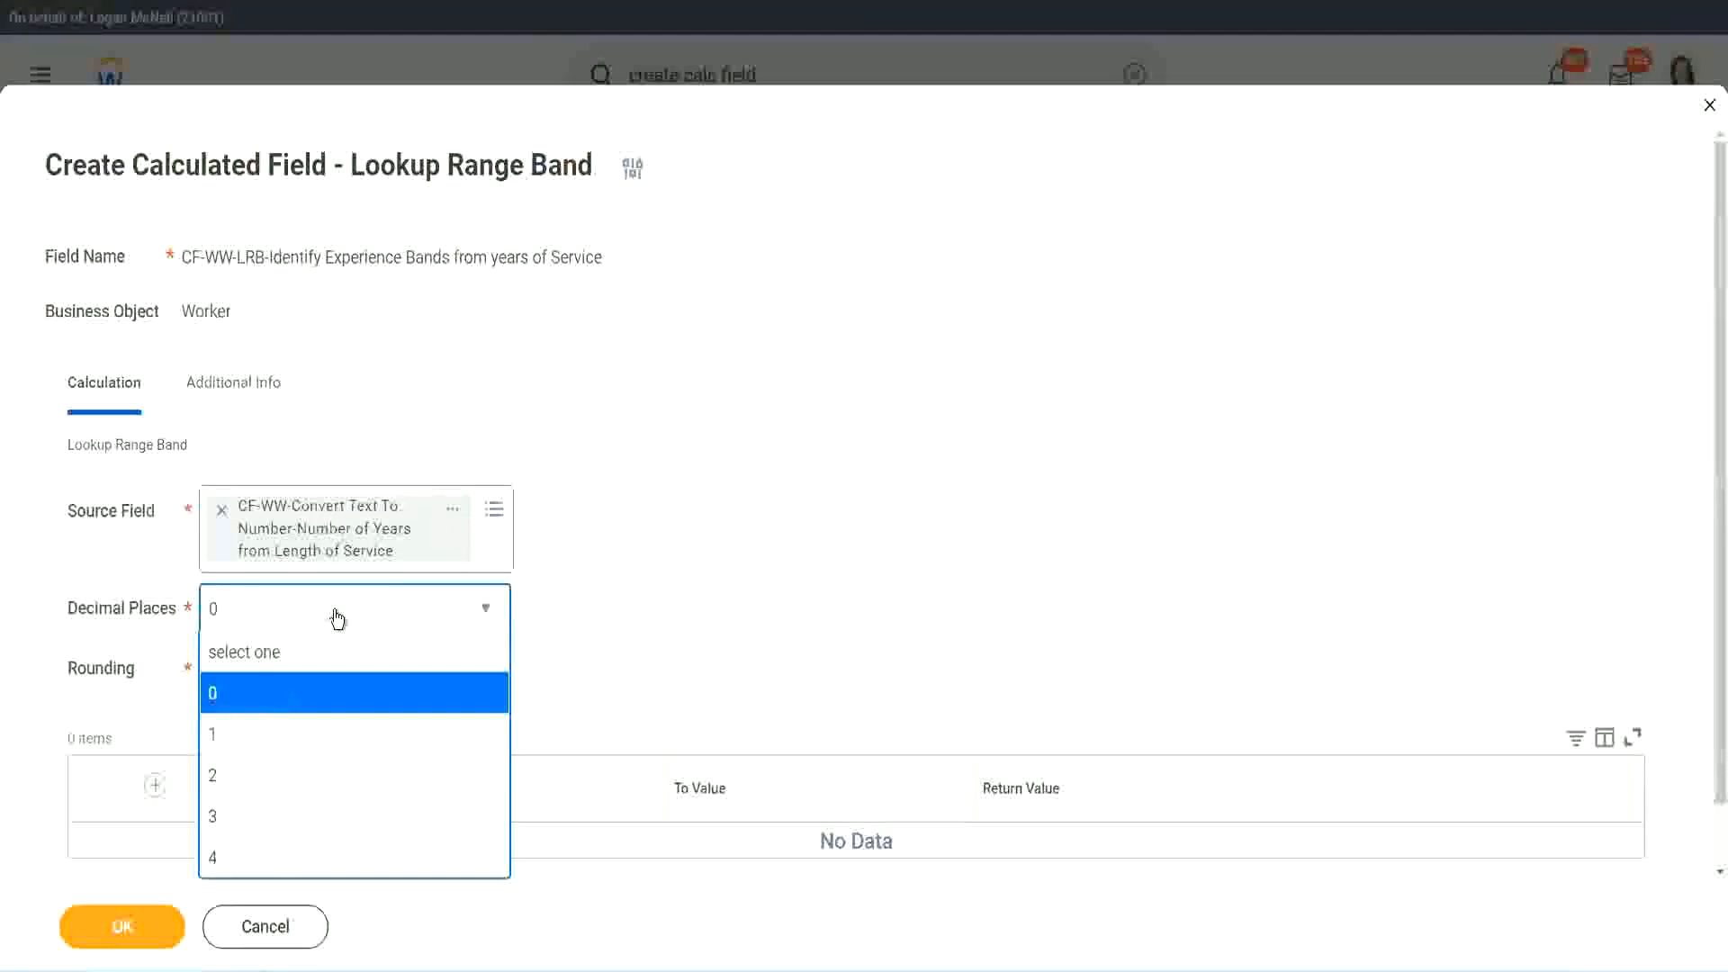
click(672, 592)
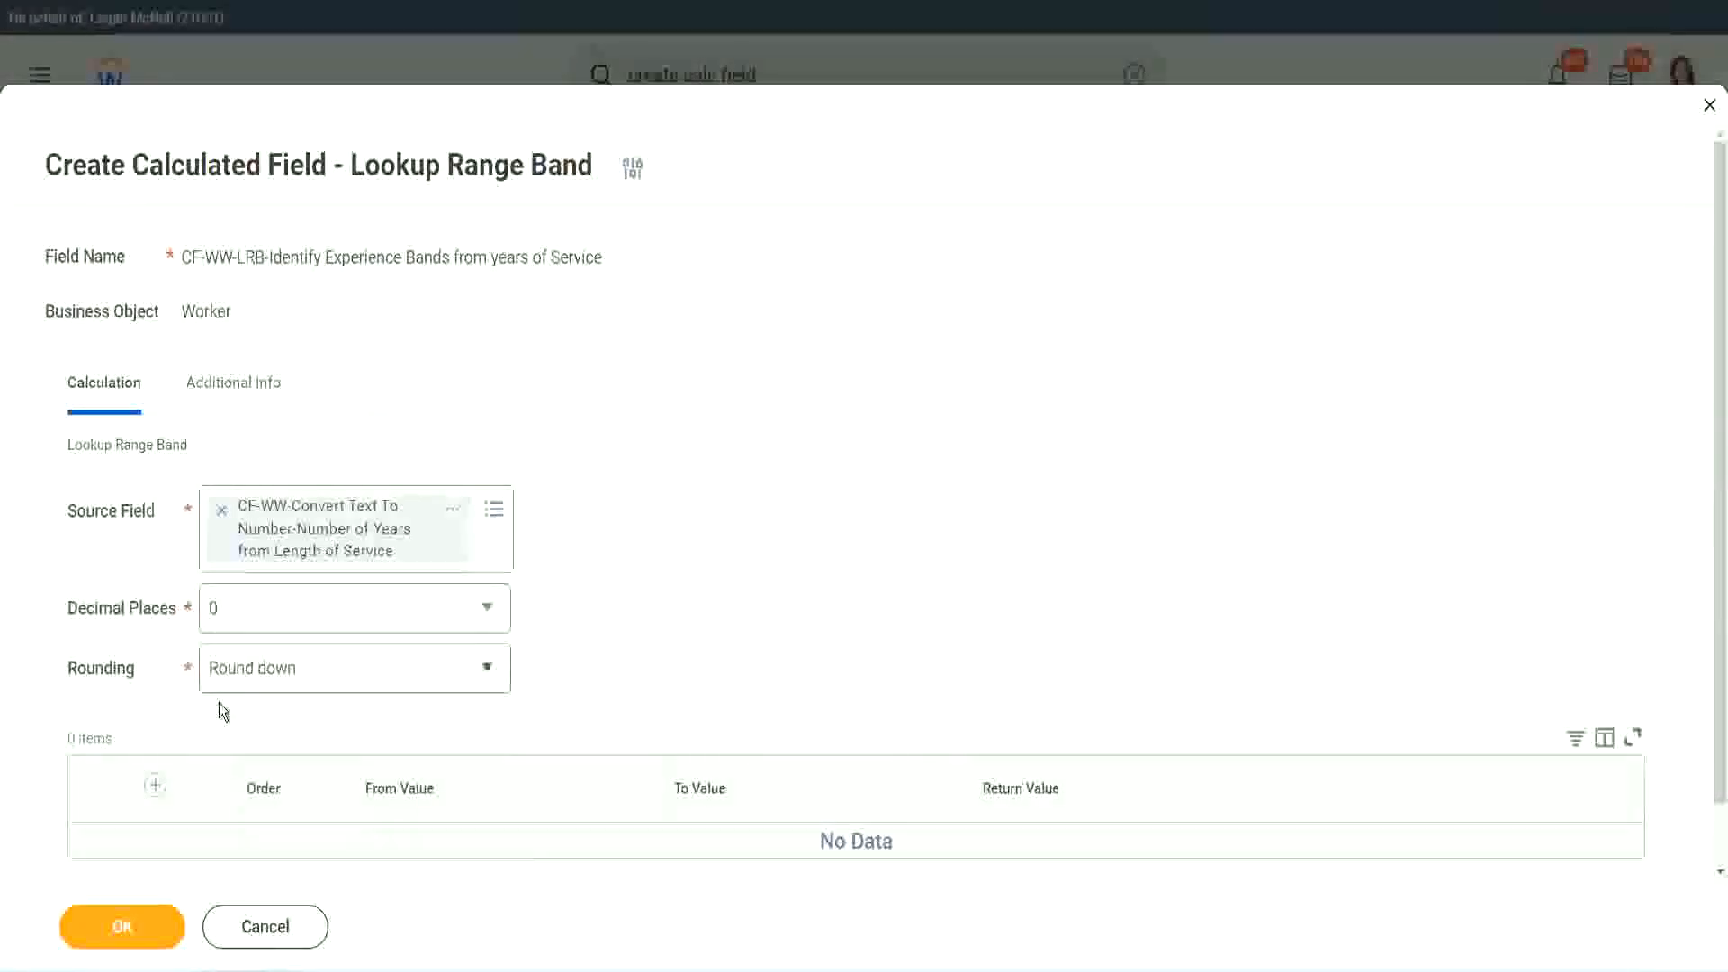
click(277, 675)
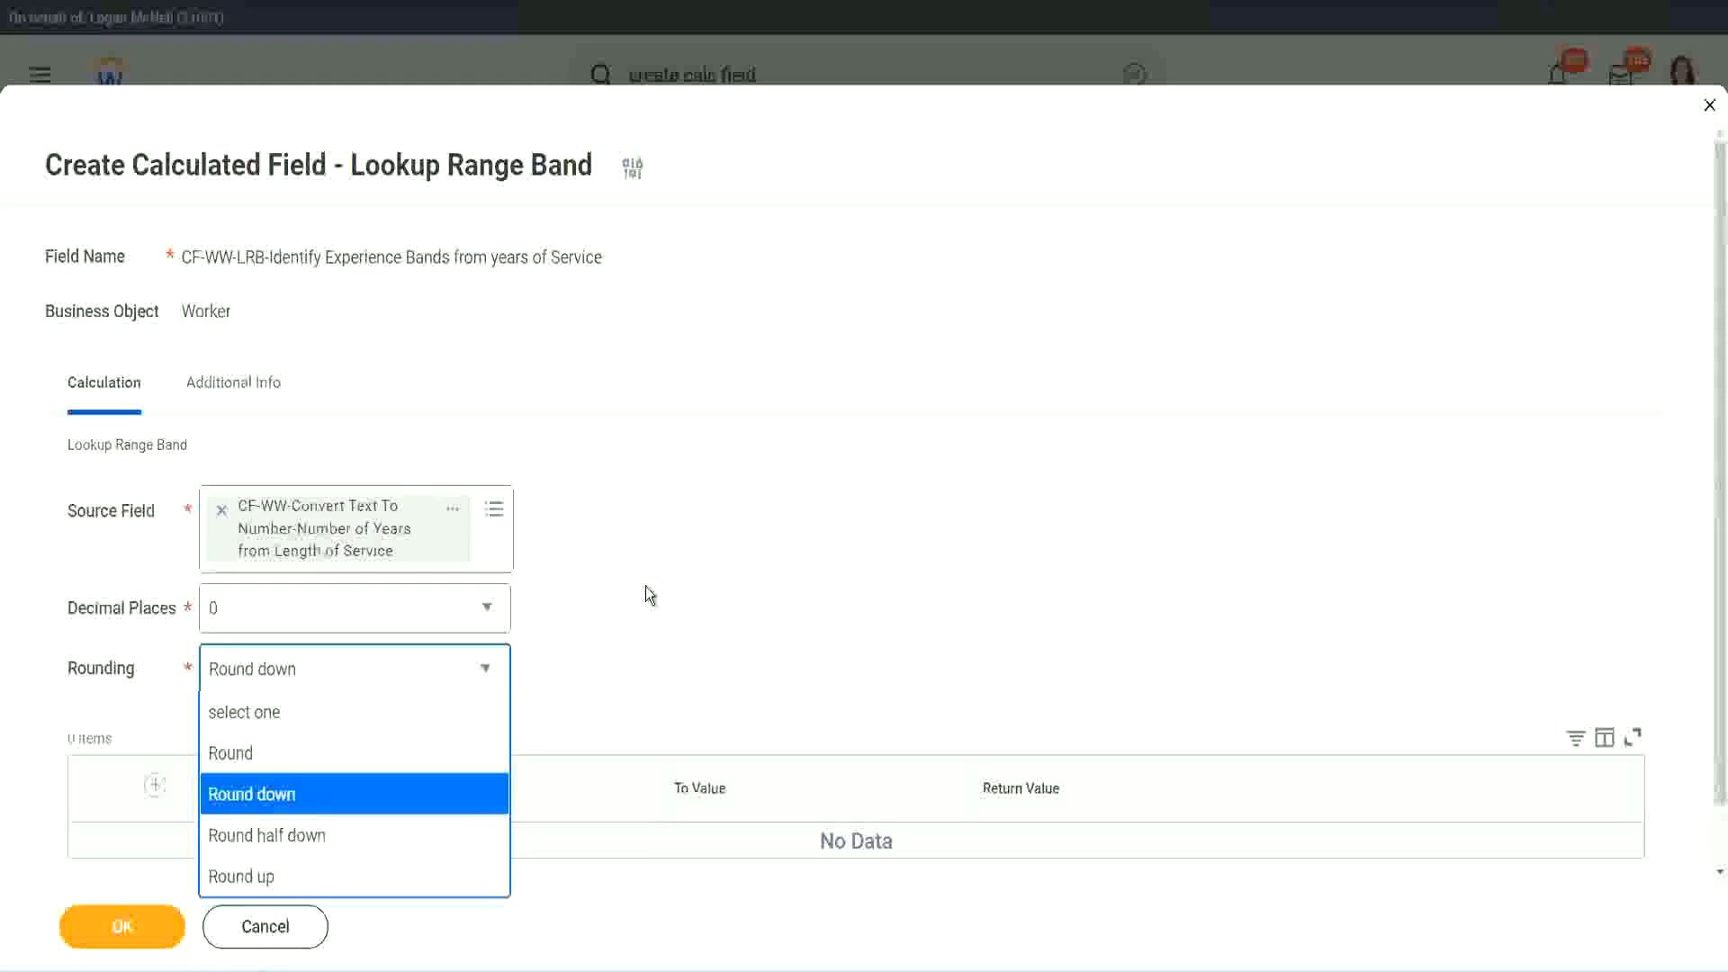
click(608, 662)
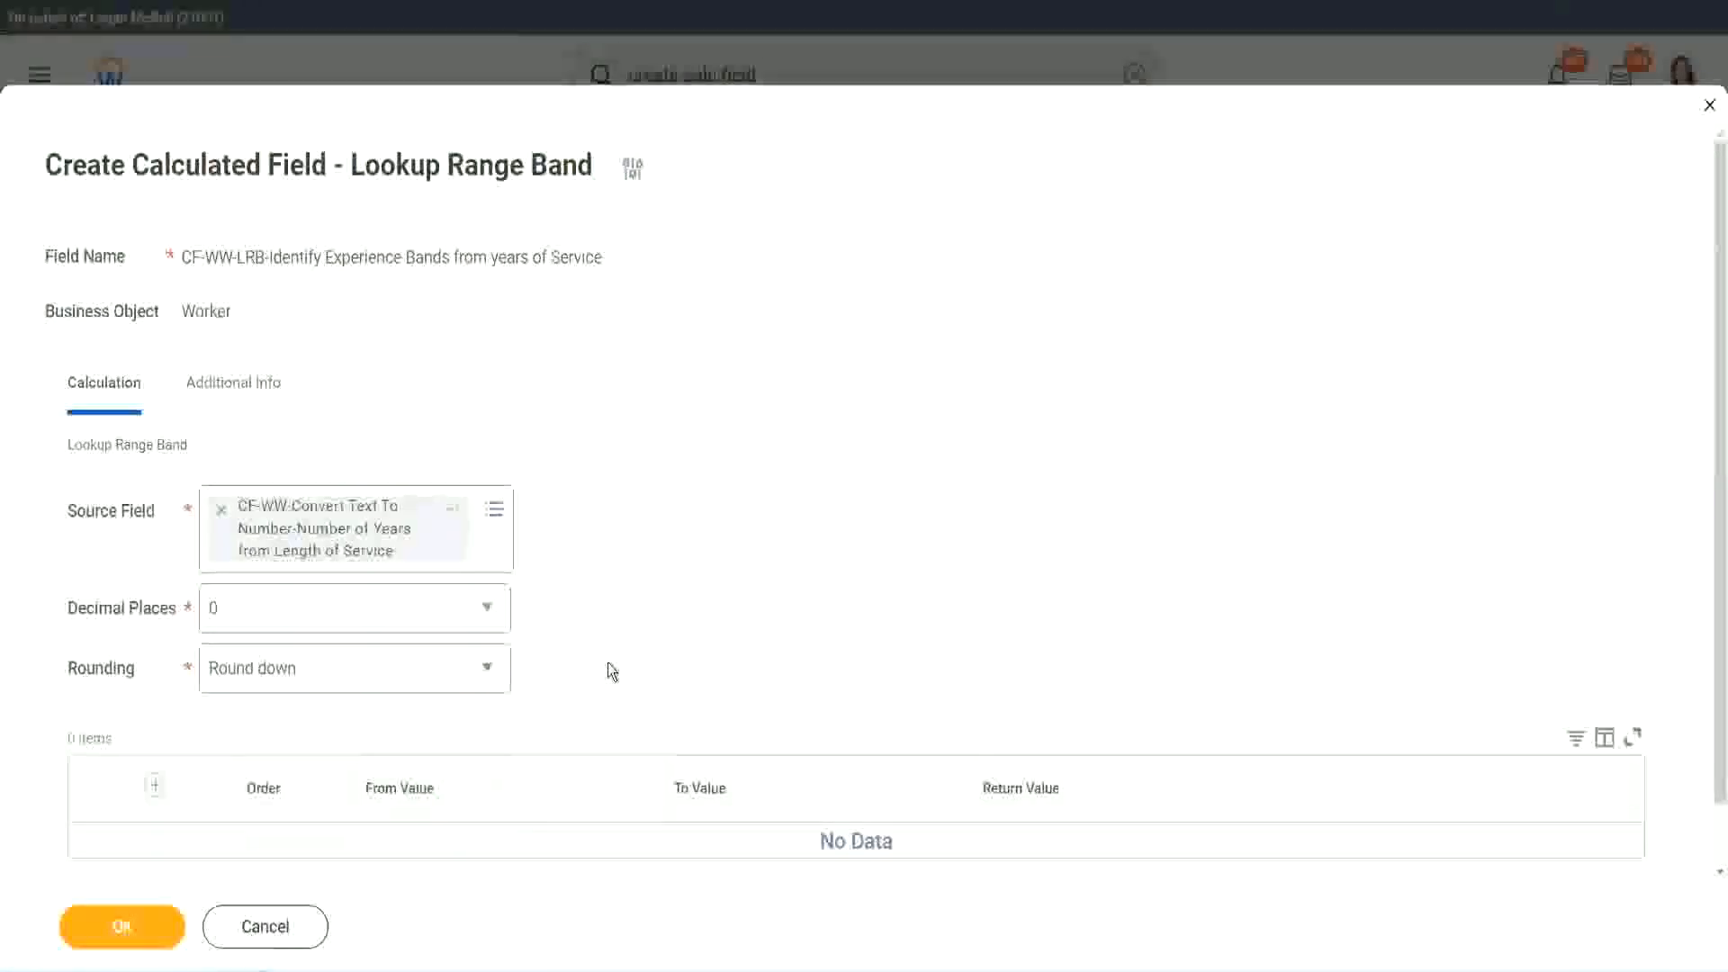
click(296, 675)
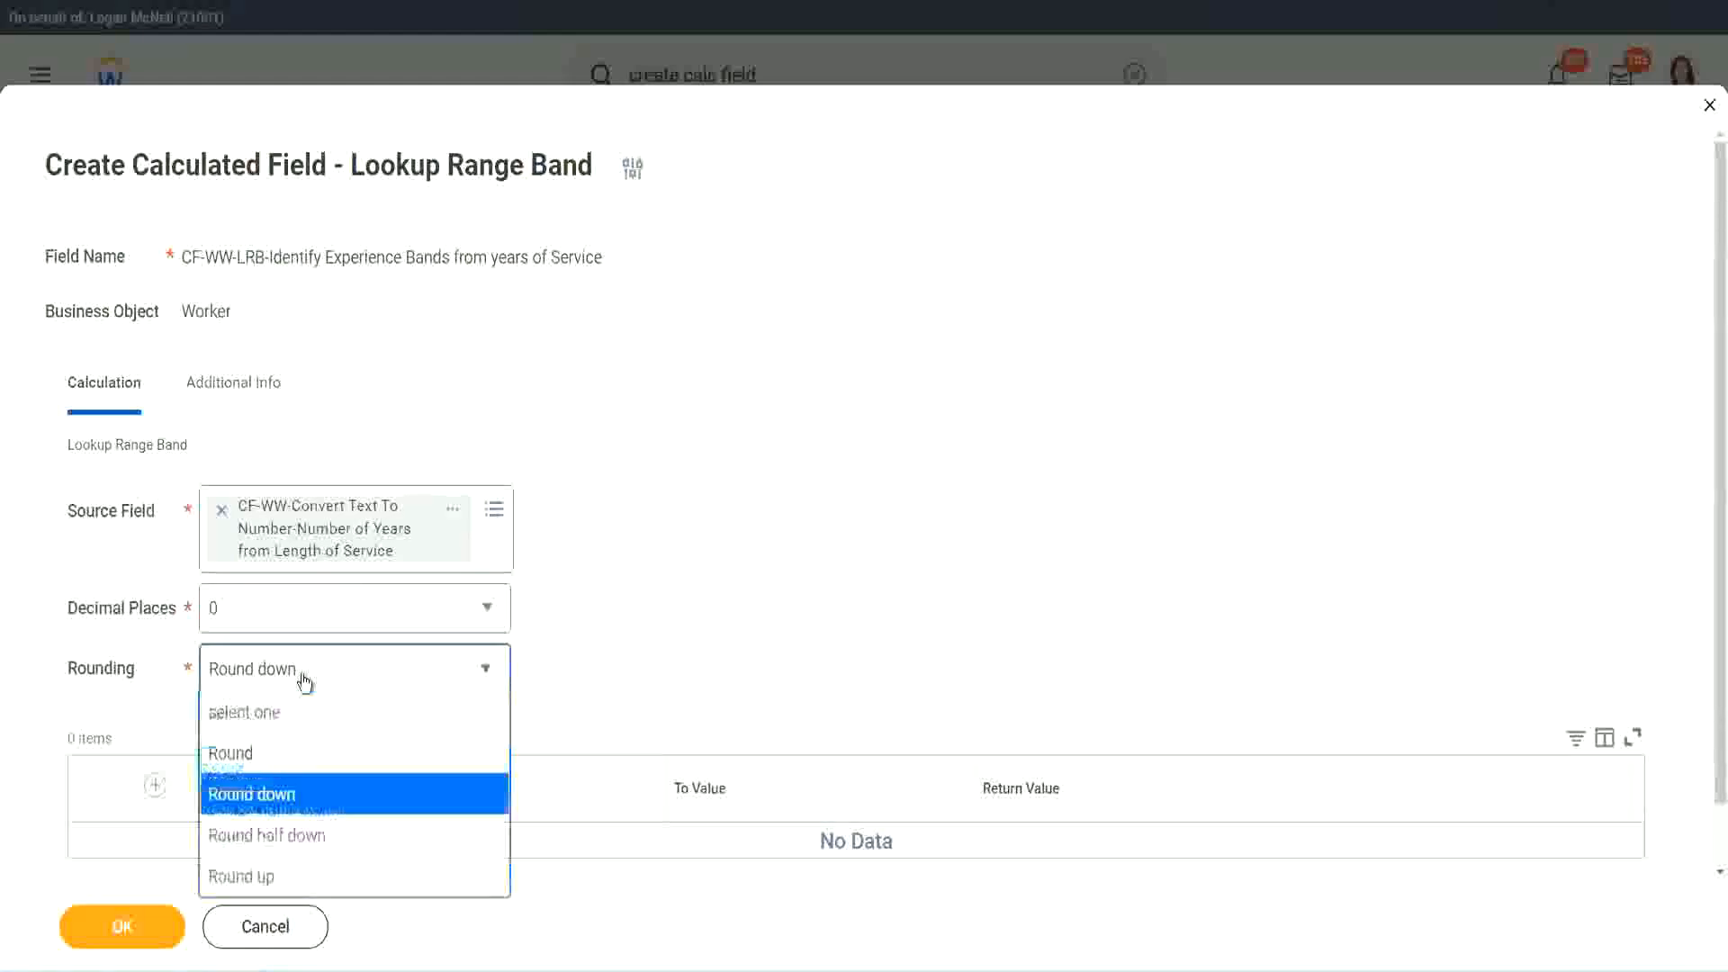
click(288, 764)
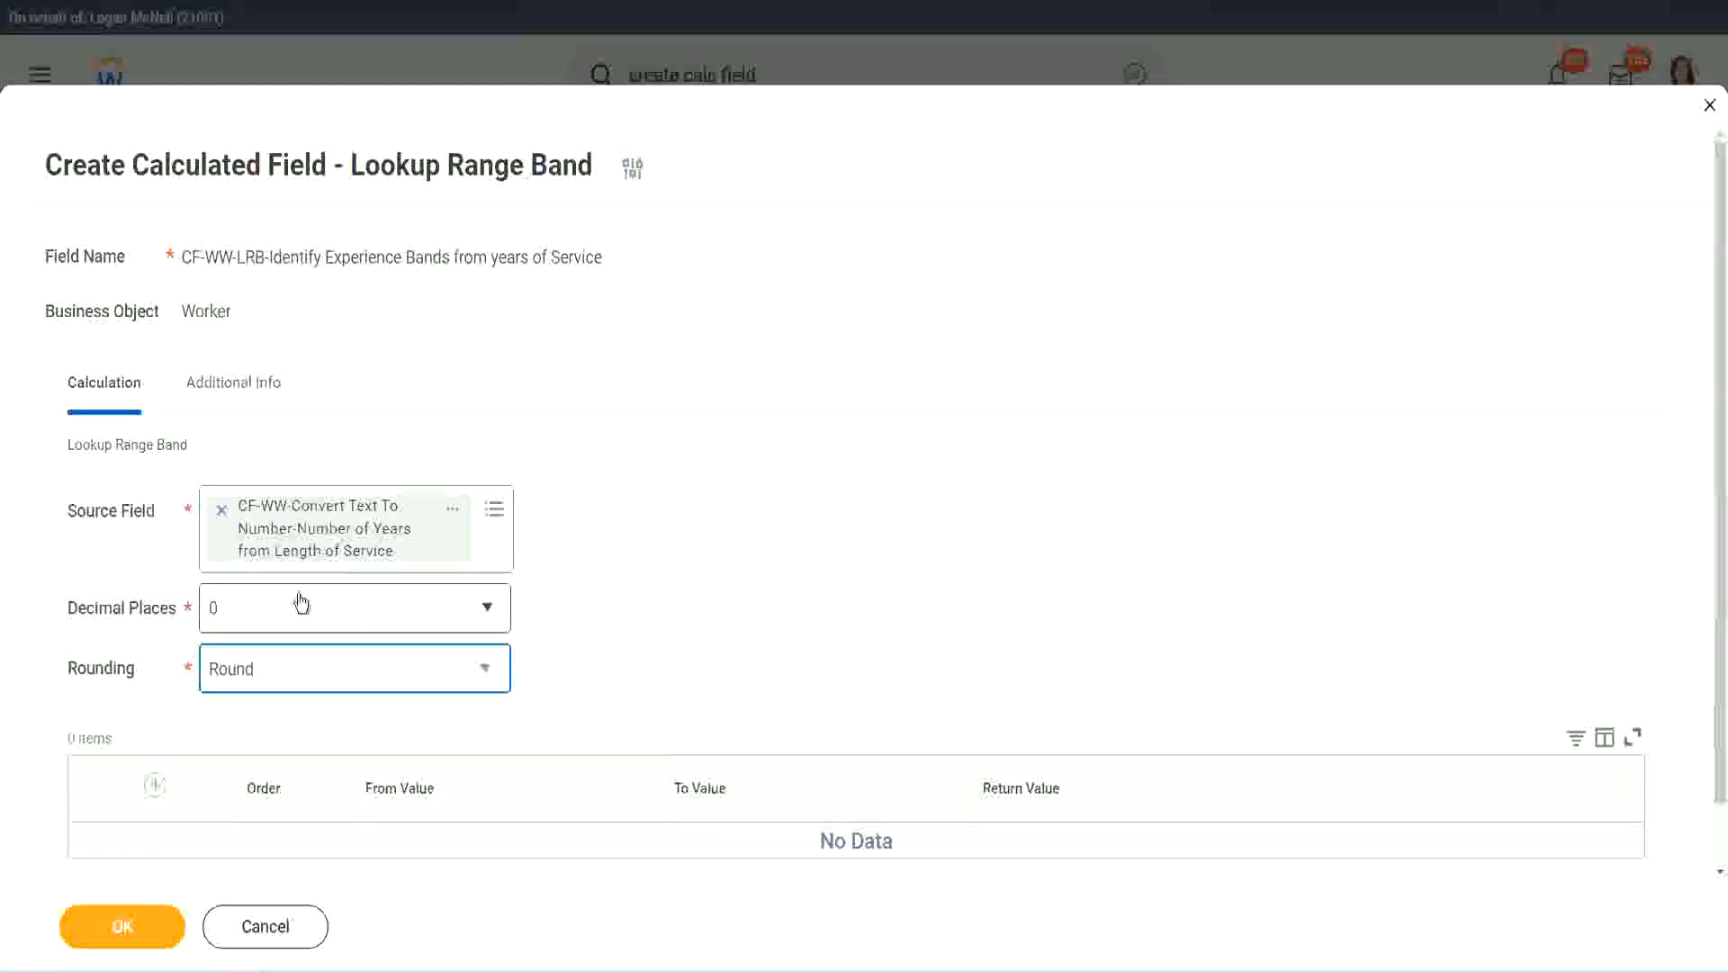
- Add the first range band row with a From Value of 0 and a To Value of 7
click(157, 786)
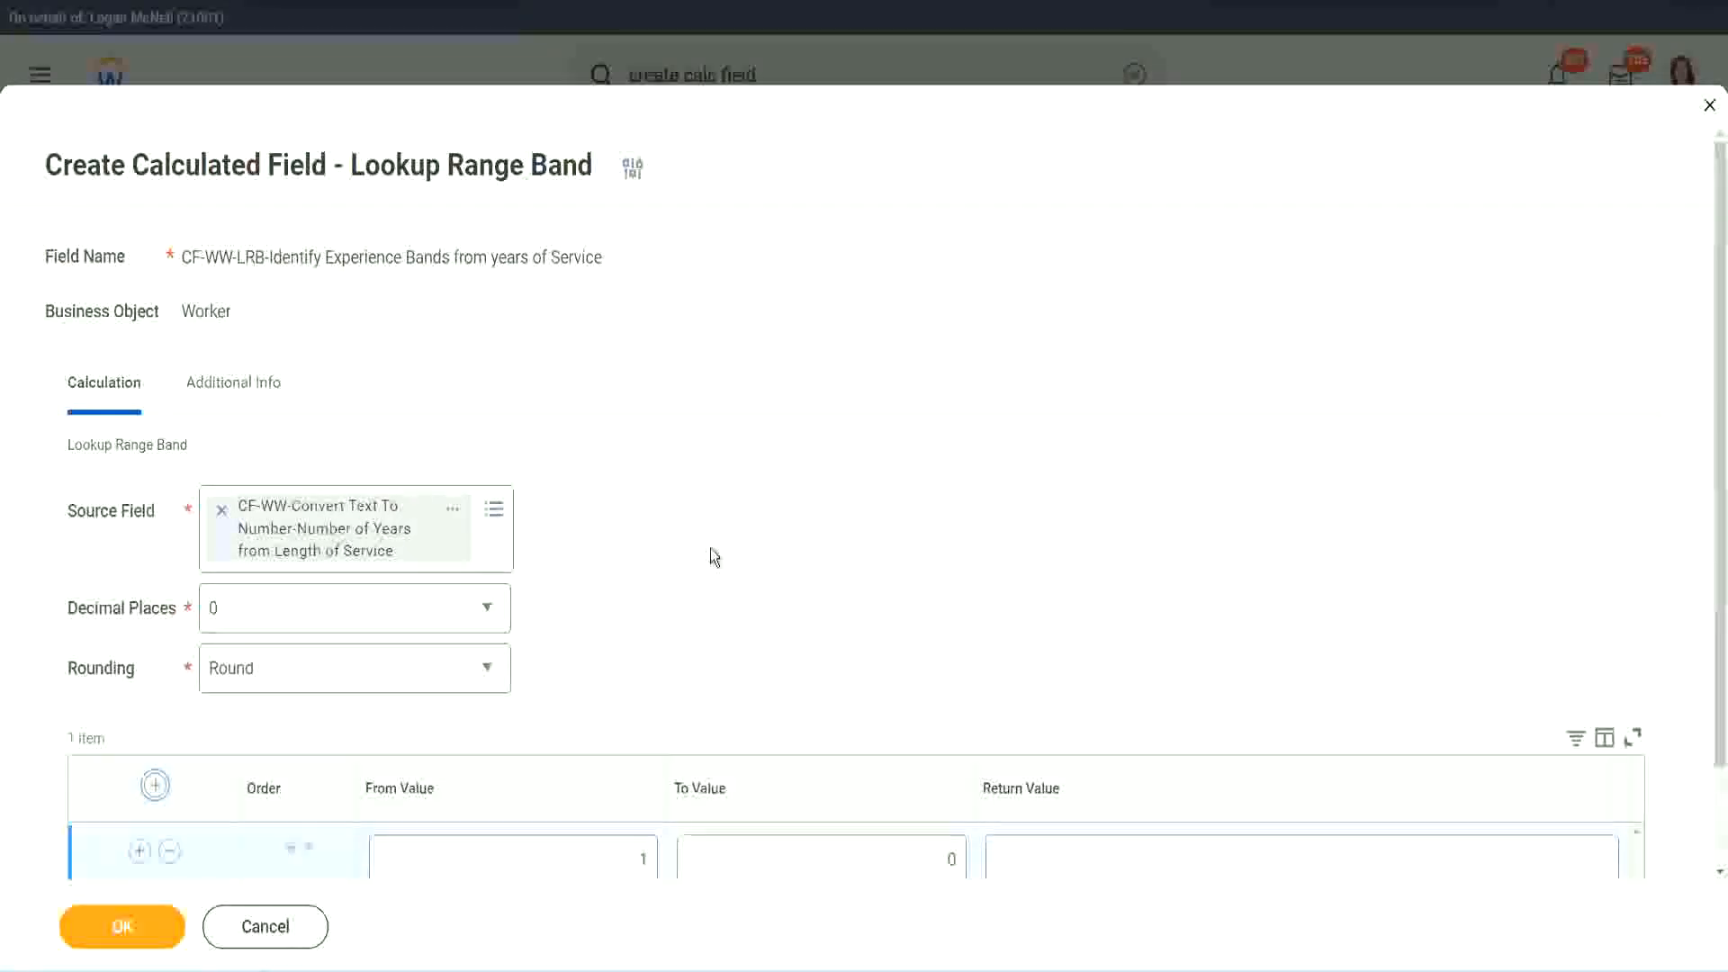
scroll(710, 548, down, 1)
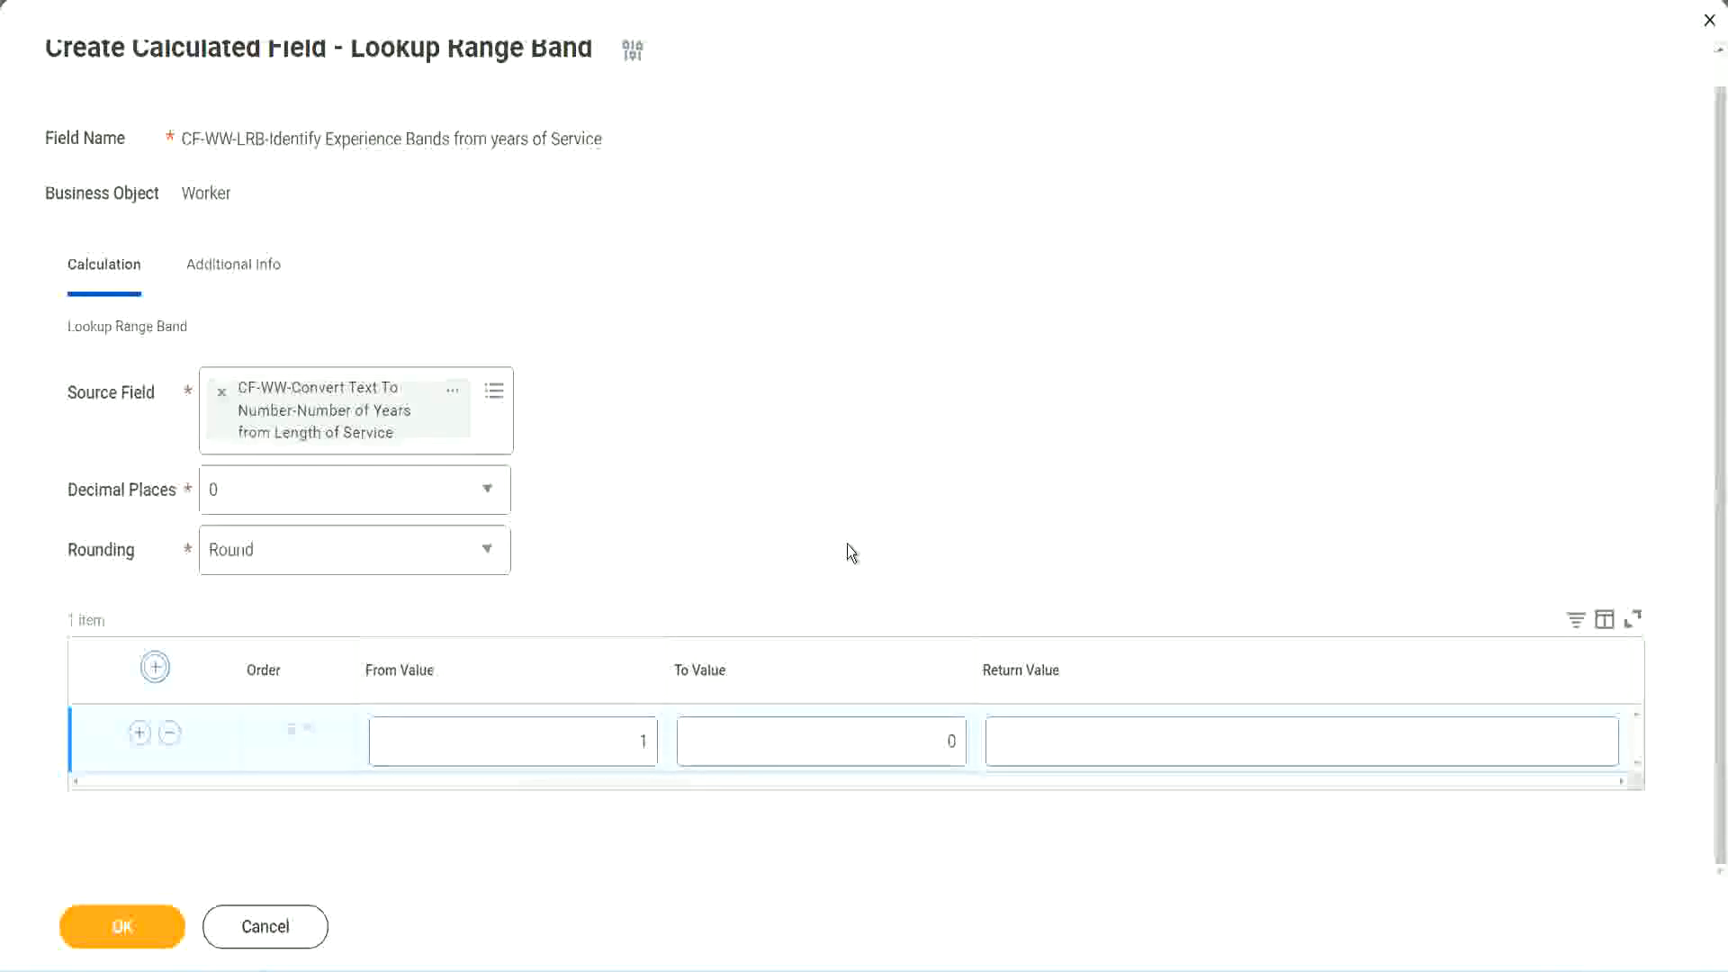
click(630, 748)
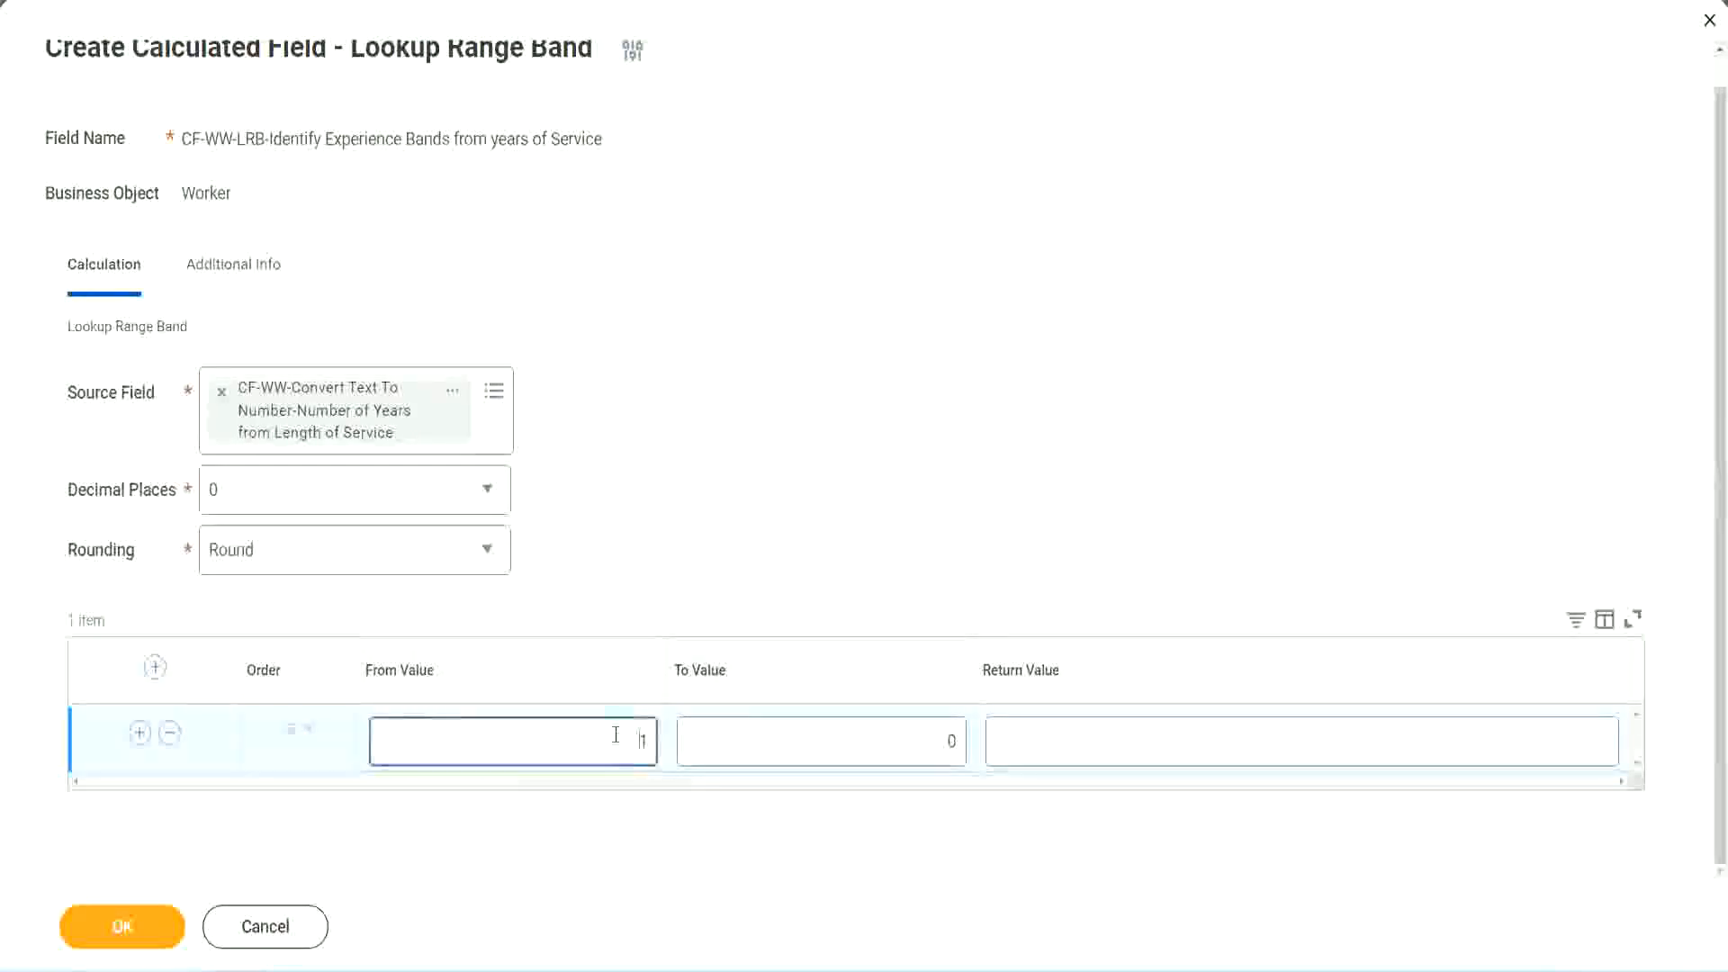
text(0)
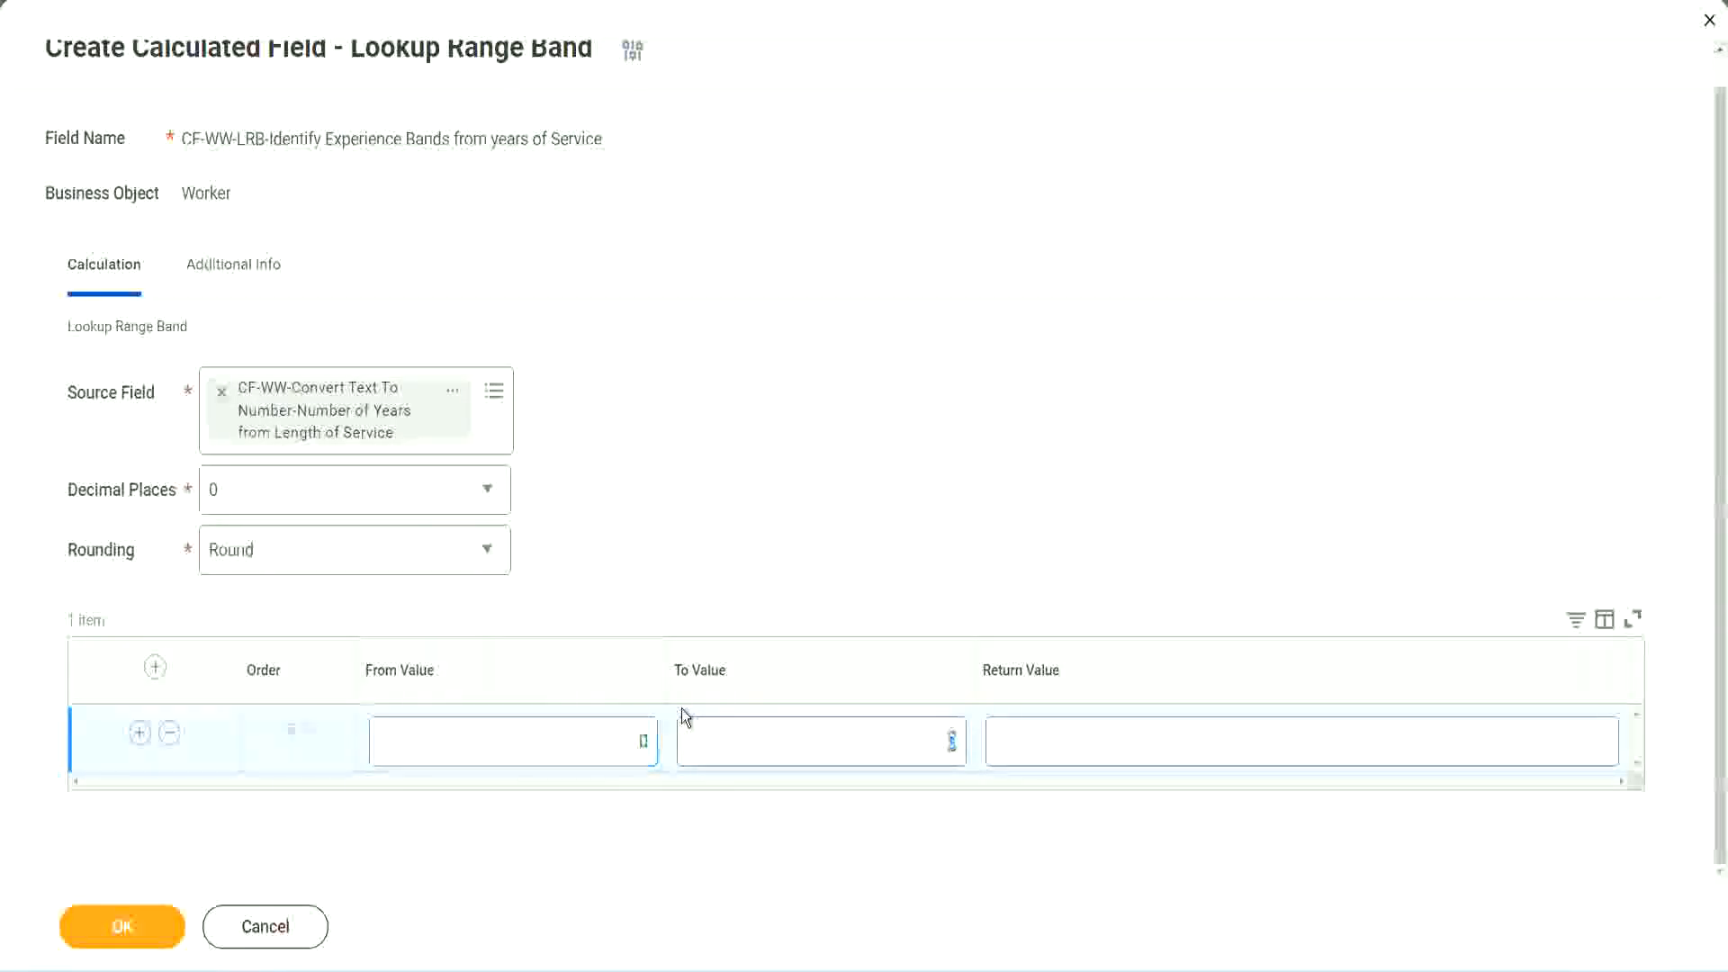
key(Tab)
text(7)
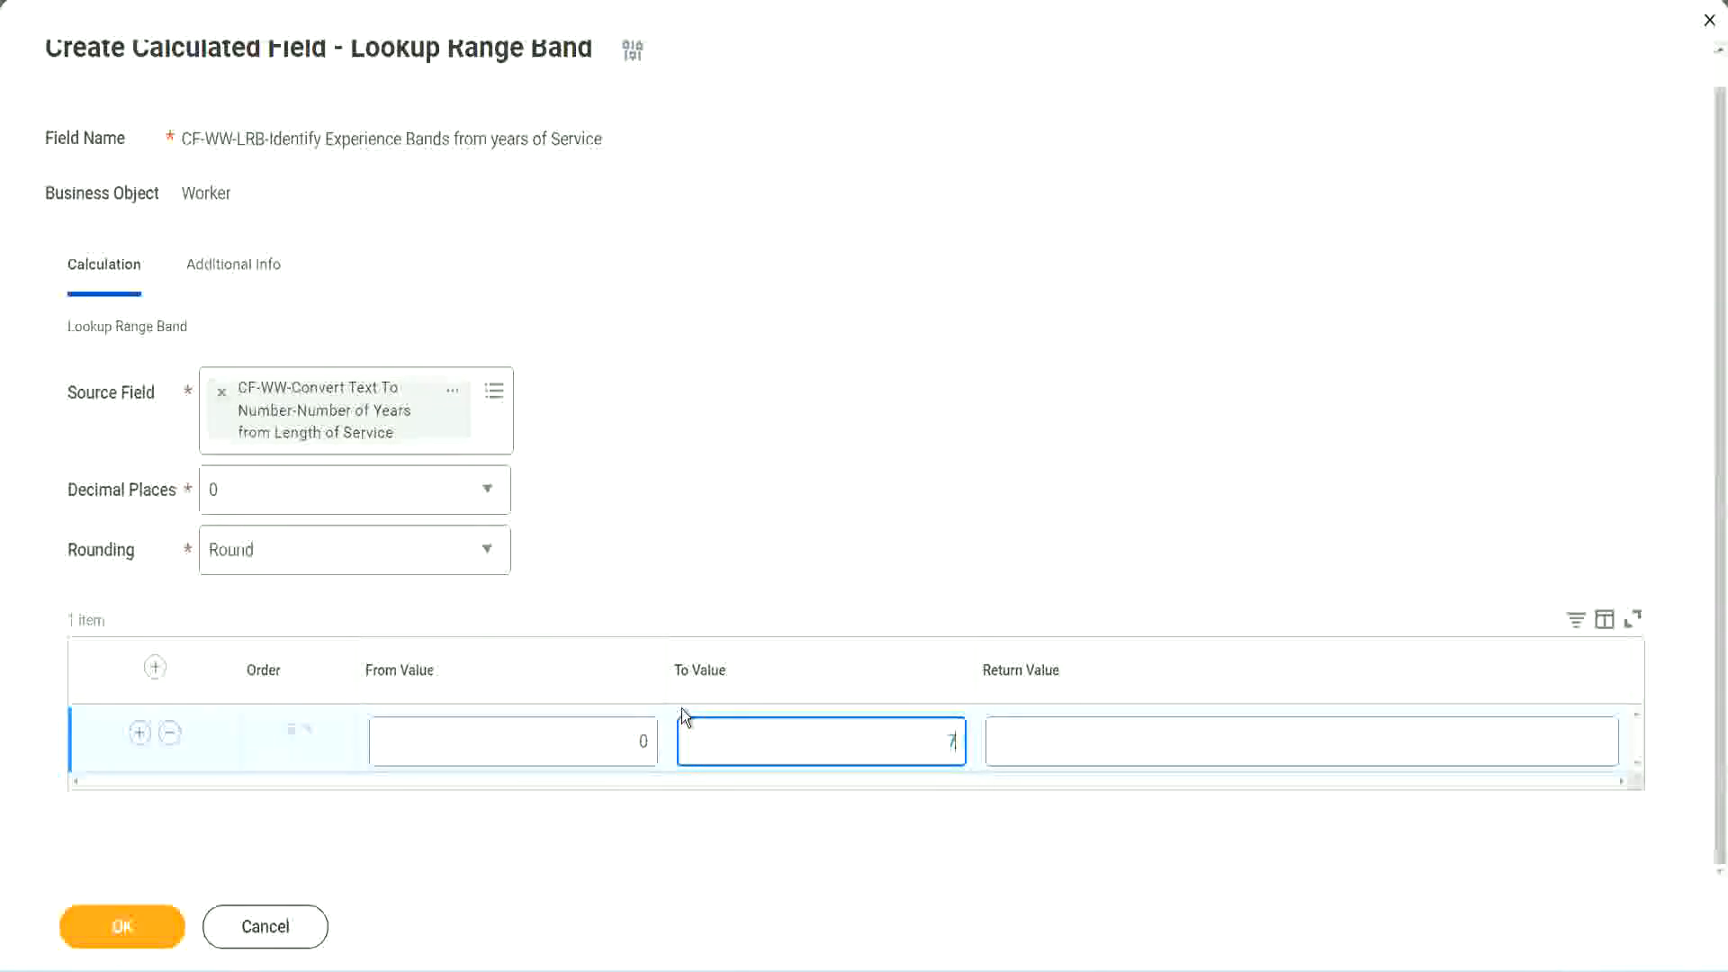
key(Tab)
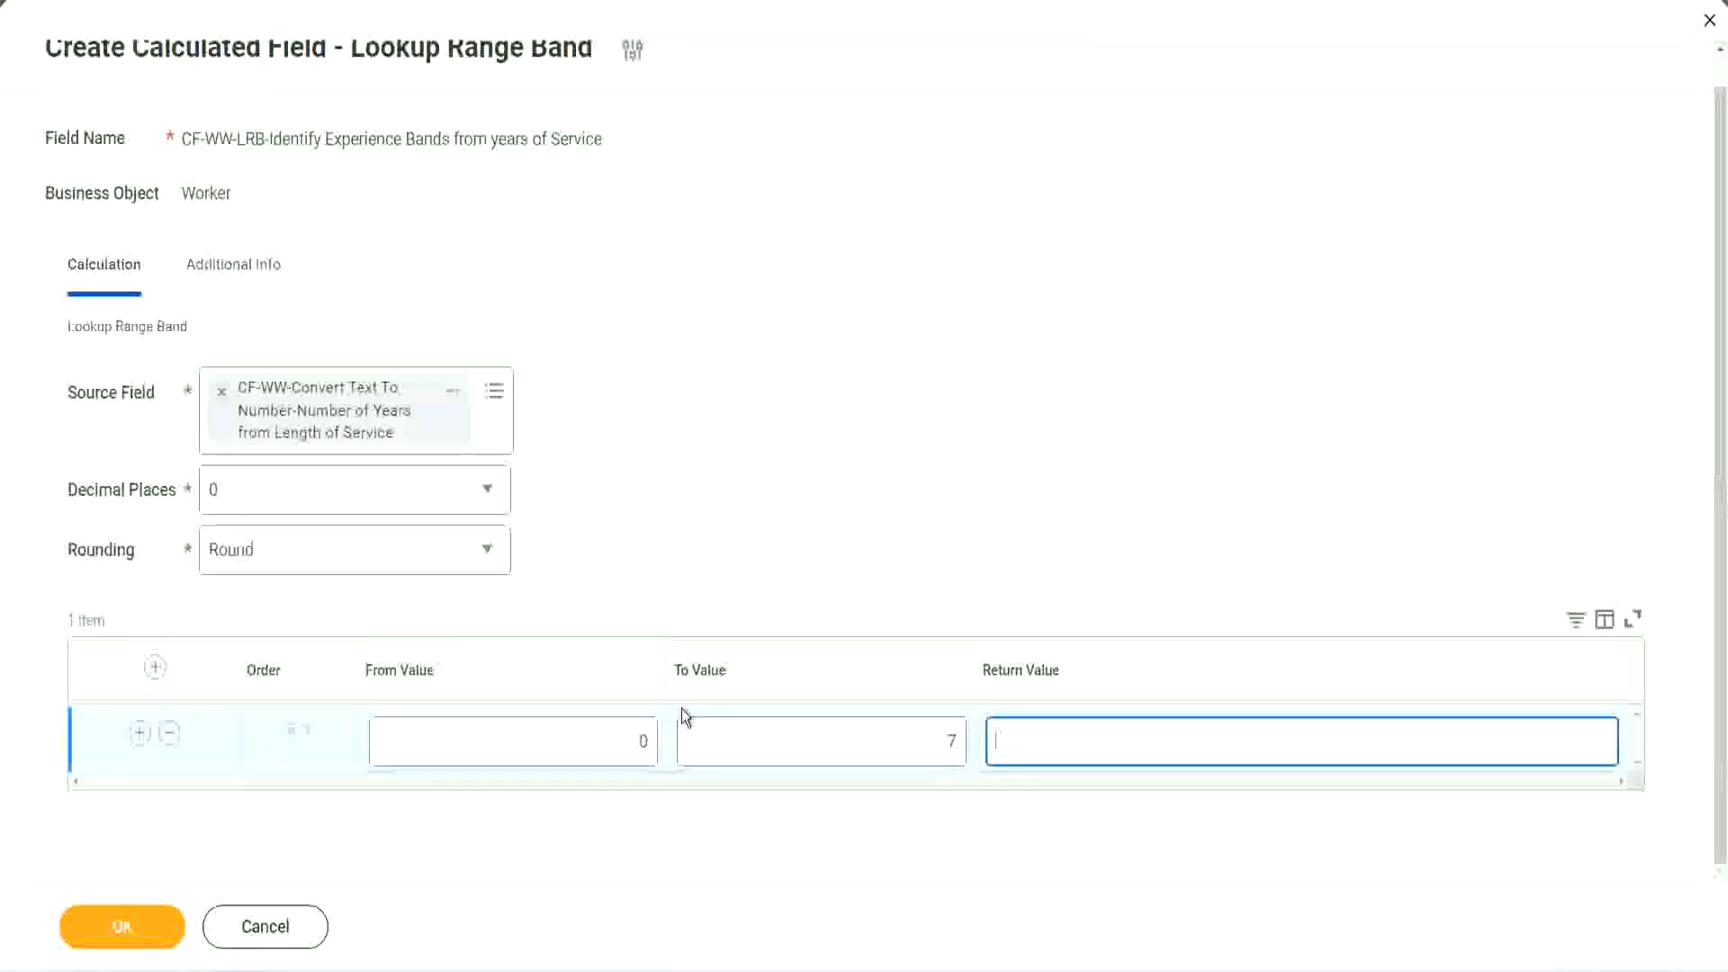
- Set the Return Value of the 0 to 7 range band to Amateur
text(Amateur)
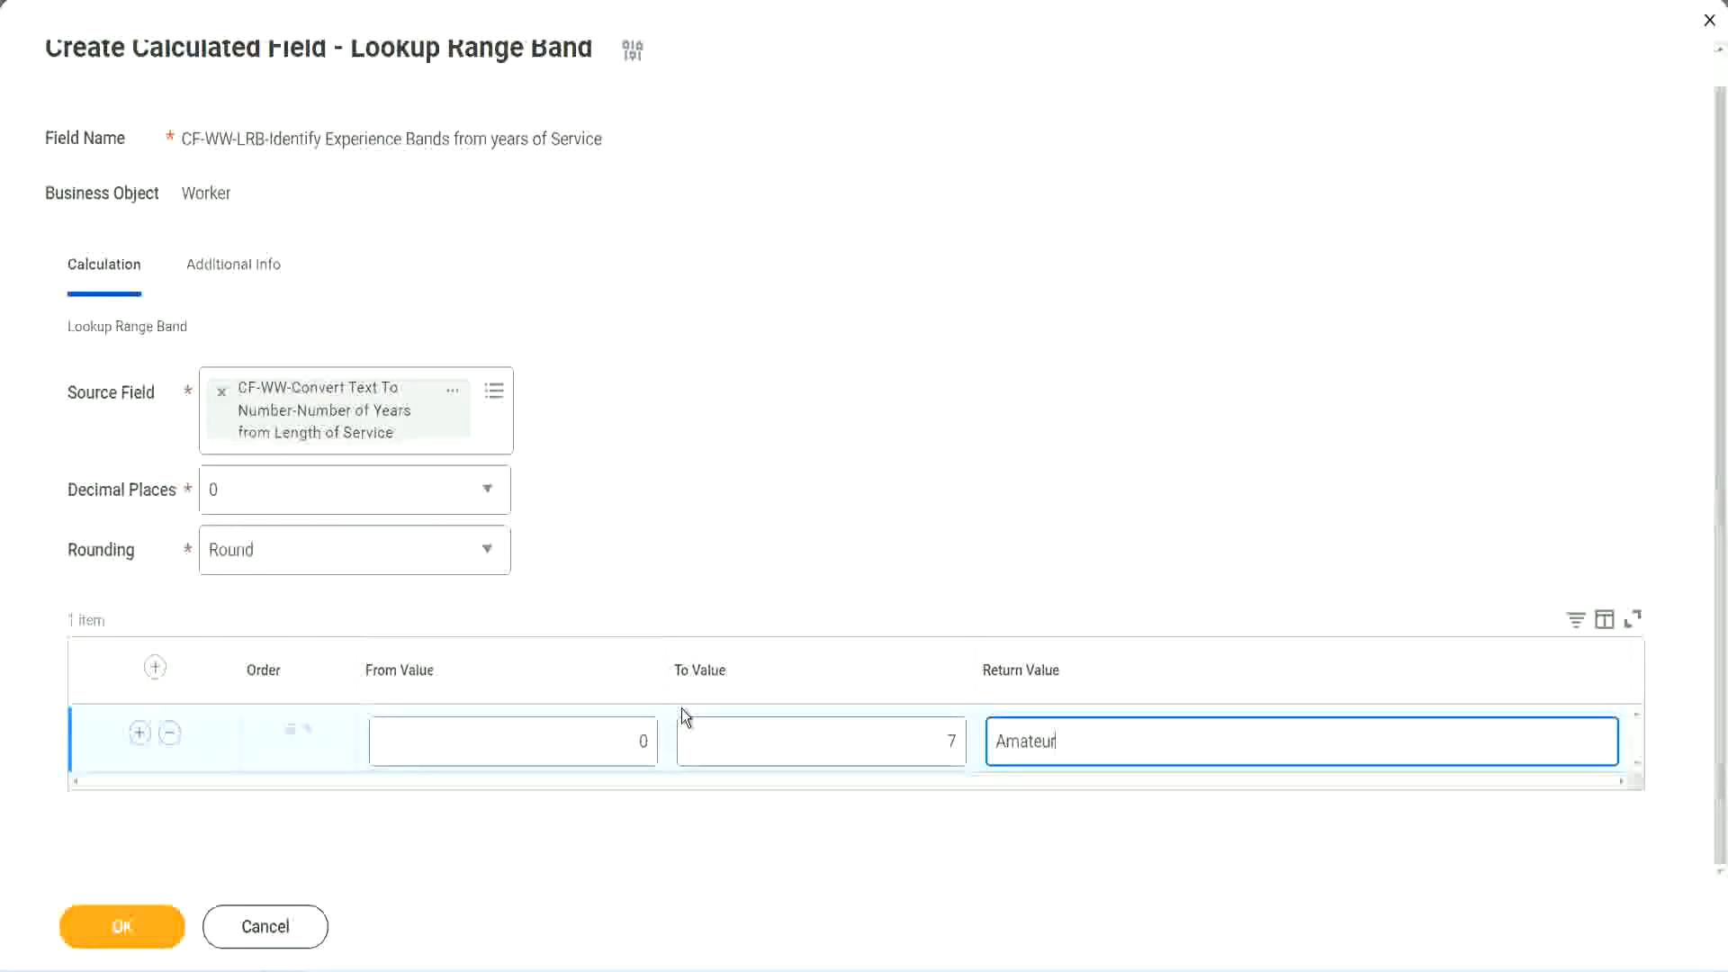
click(598, 741)
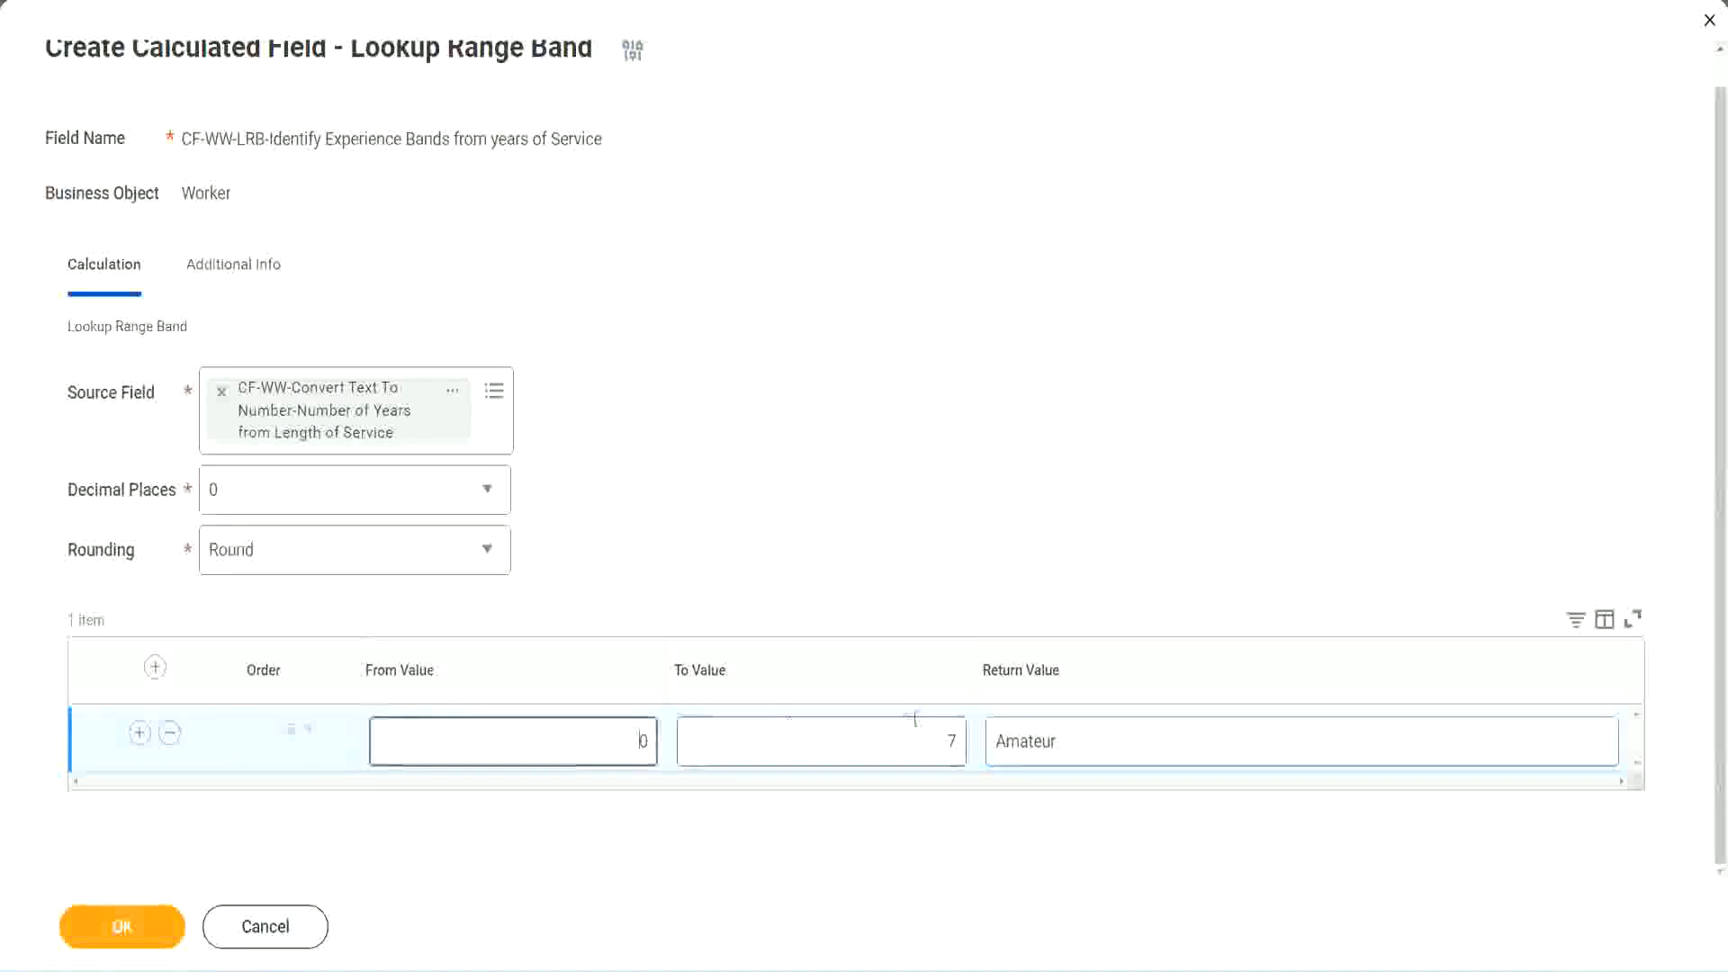
click(934, 729)
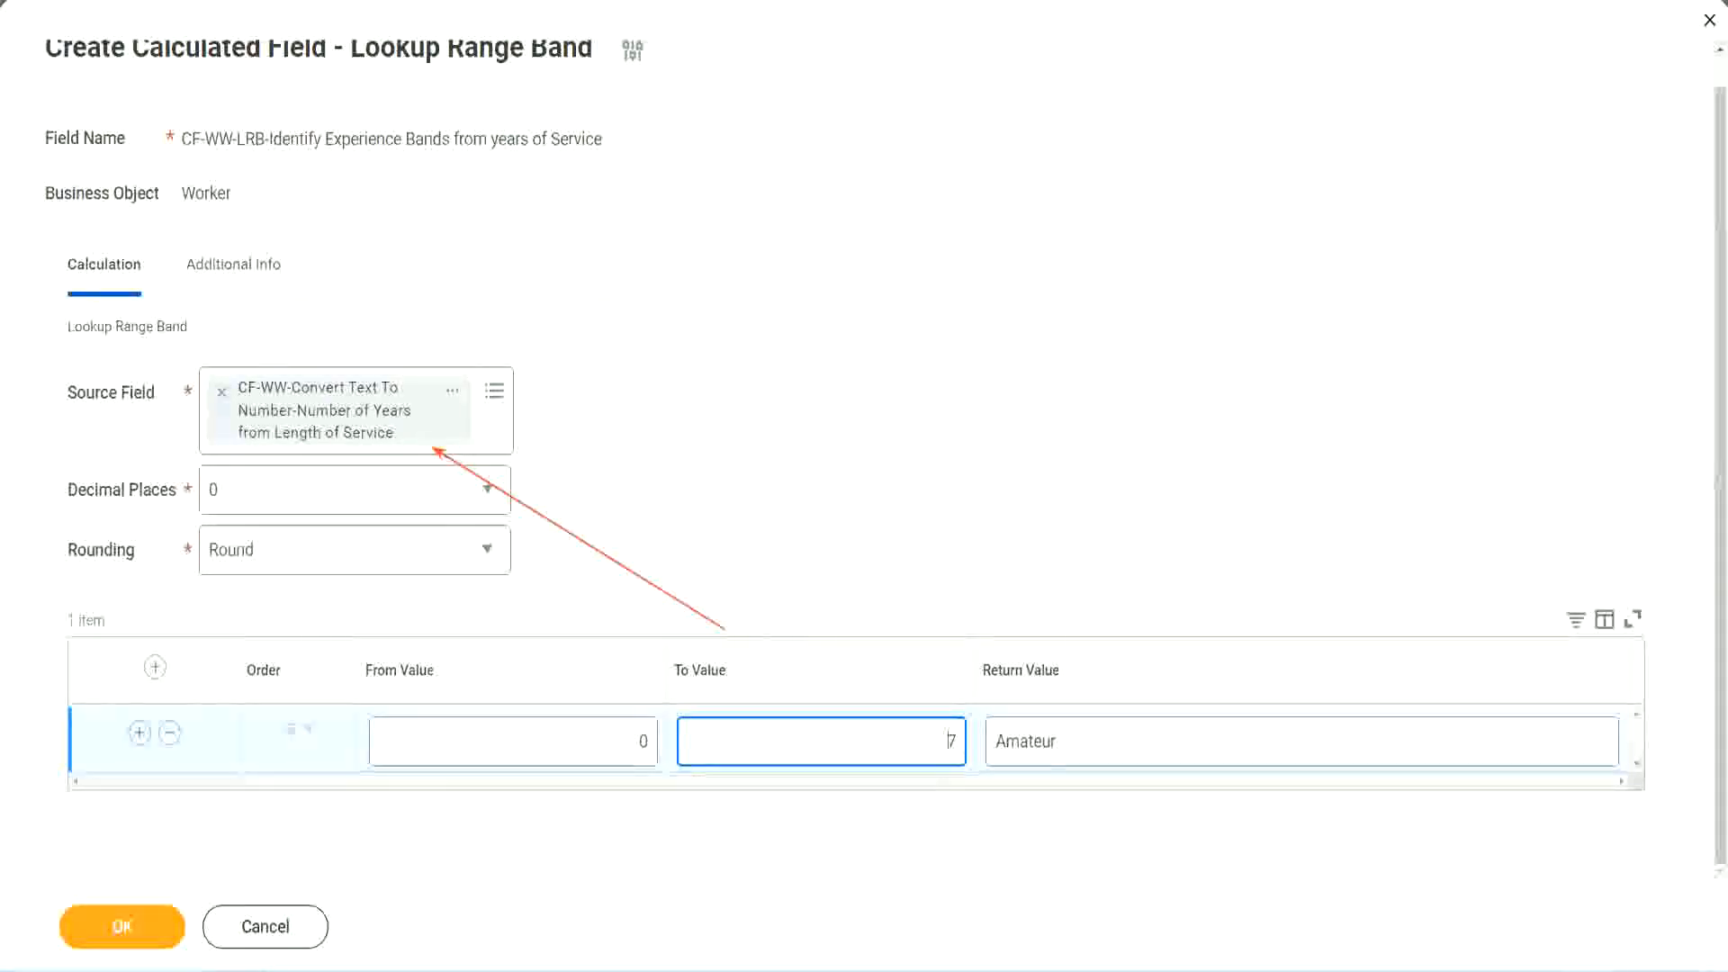
- Add a second range band row from 8 to 15 with the Return Value Experienced
click(139, 734)
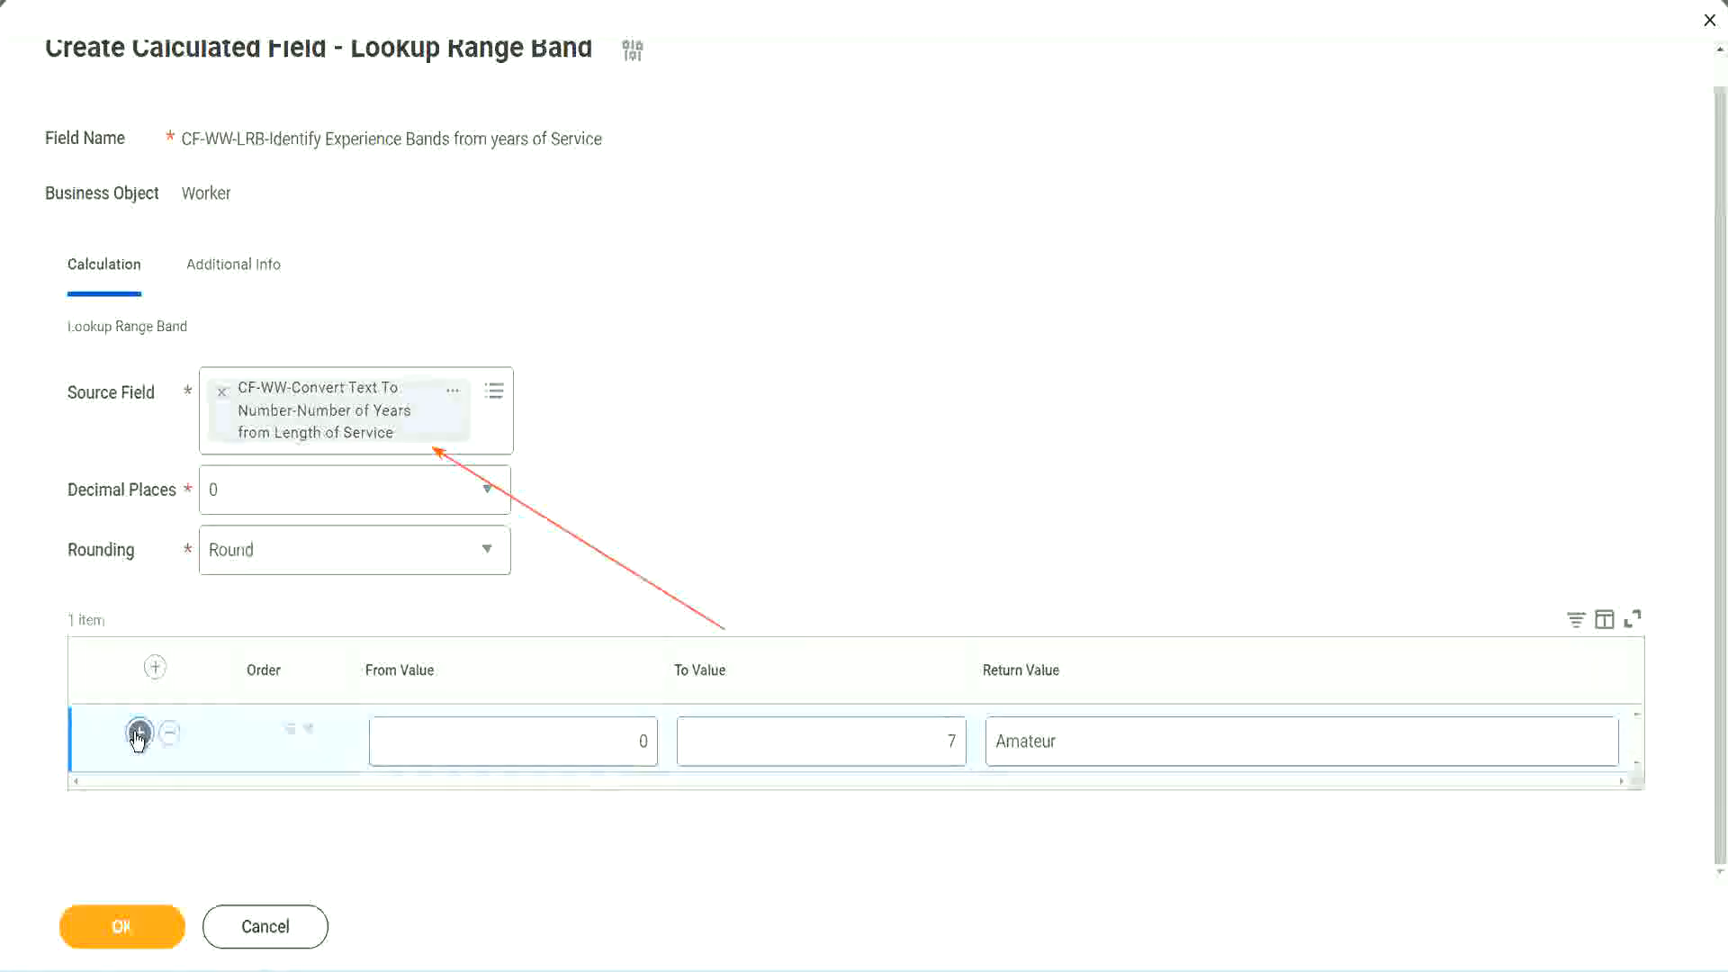
double_click(642, 808)
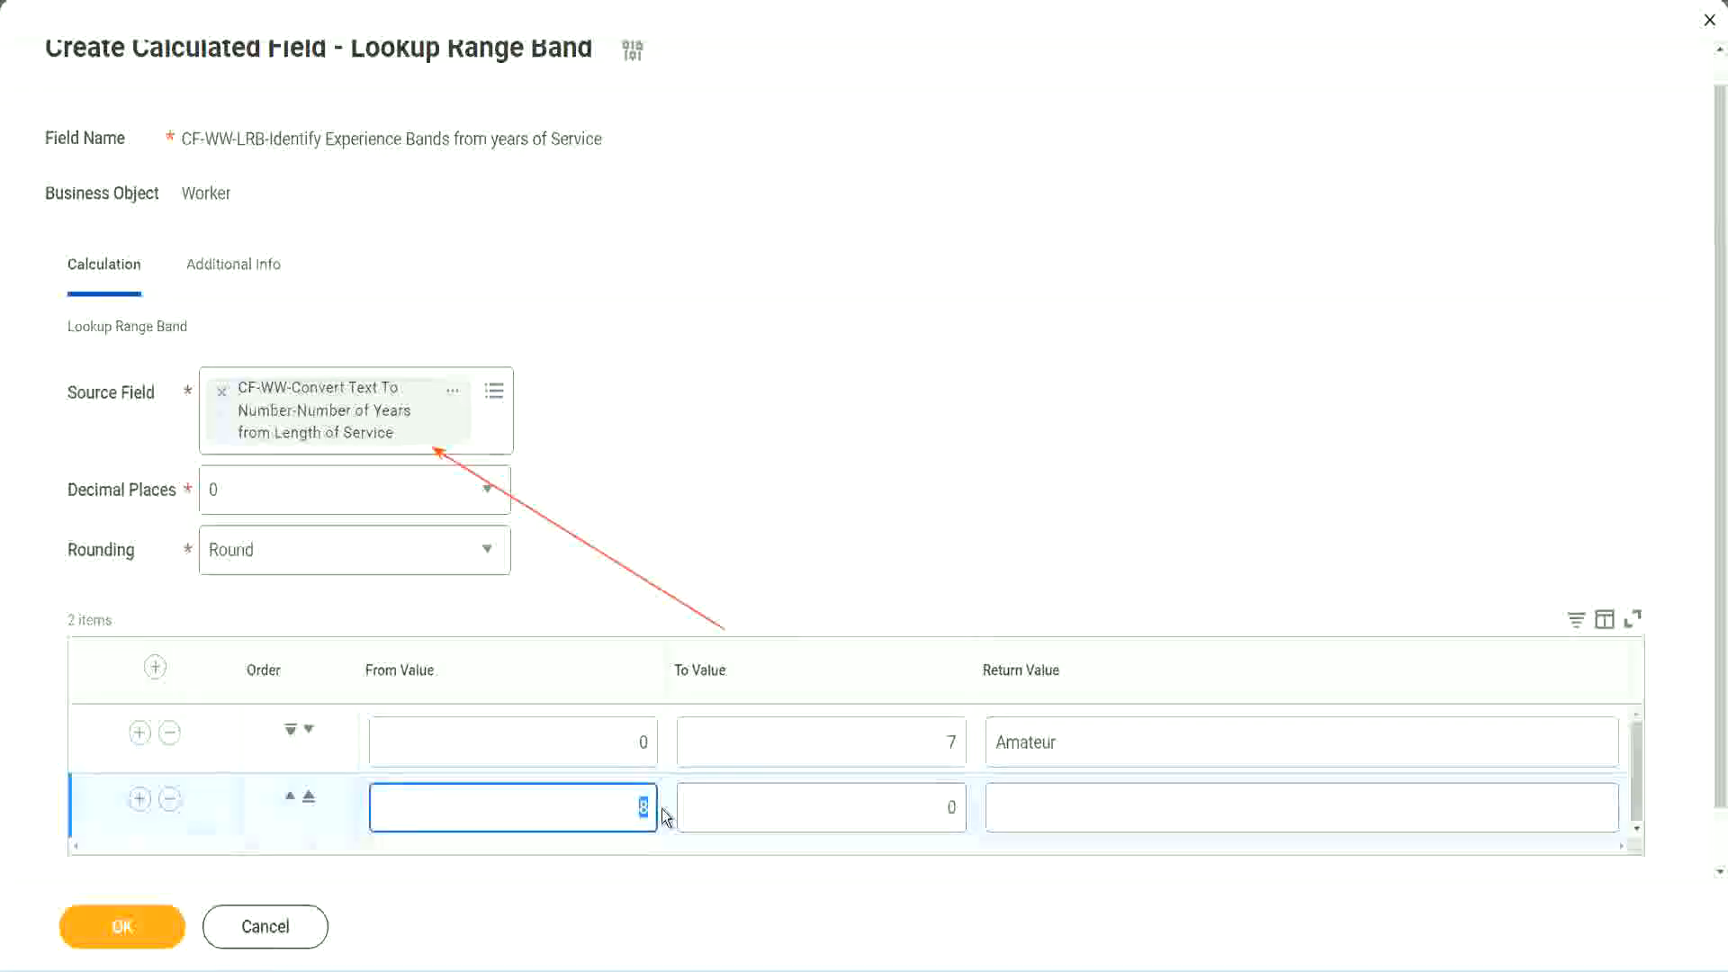
click(621, 743)
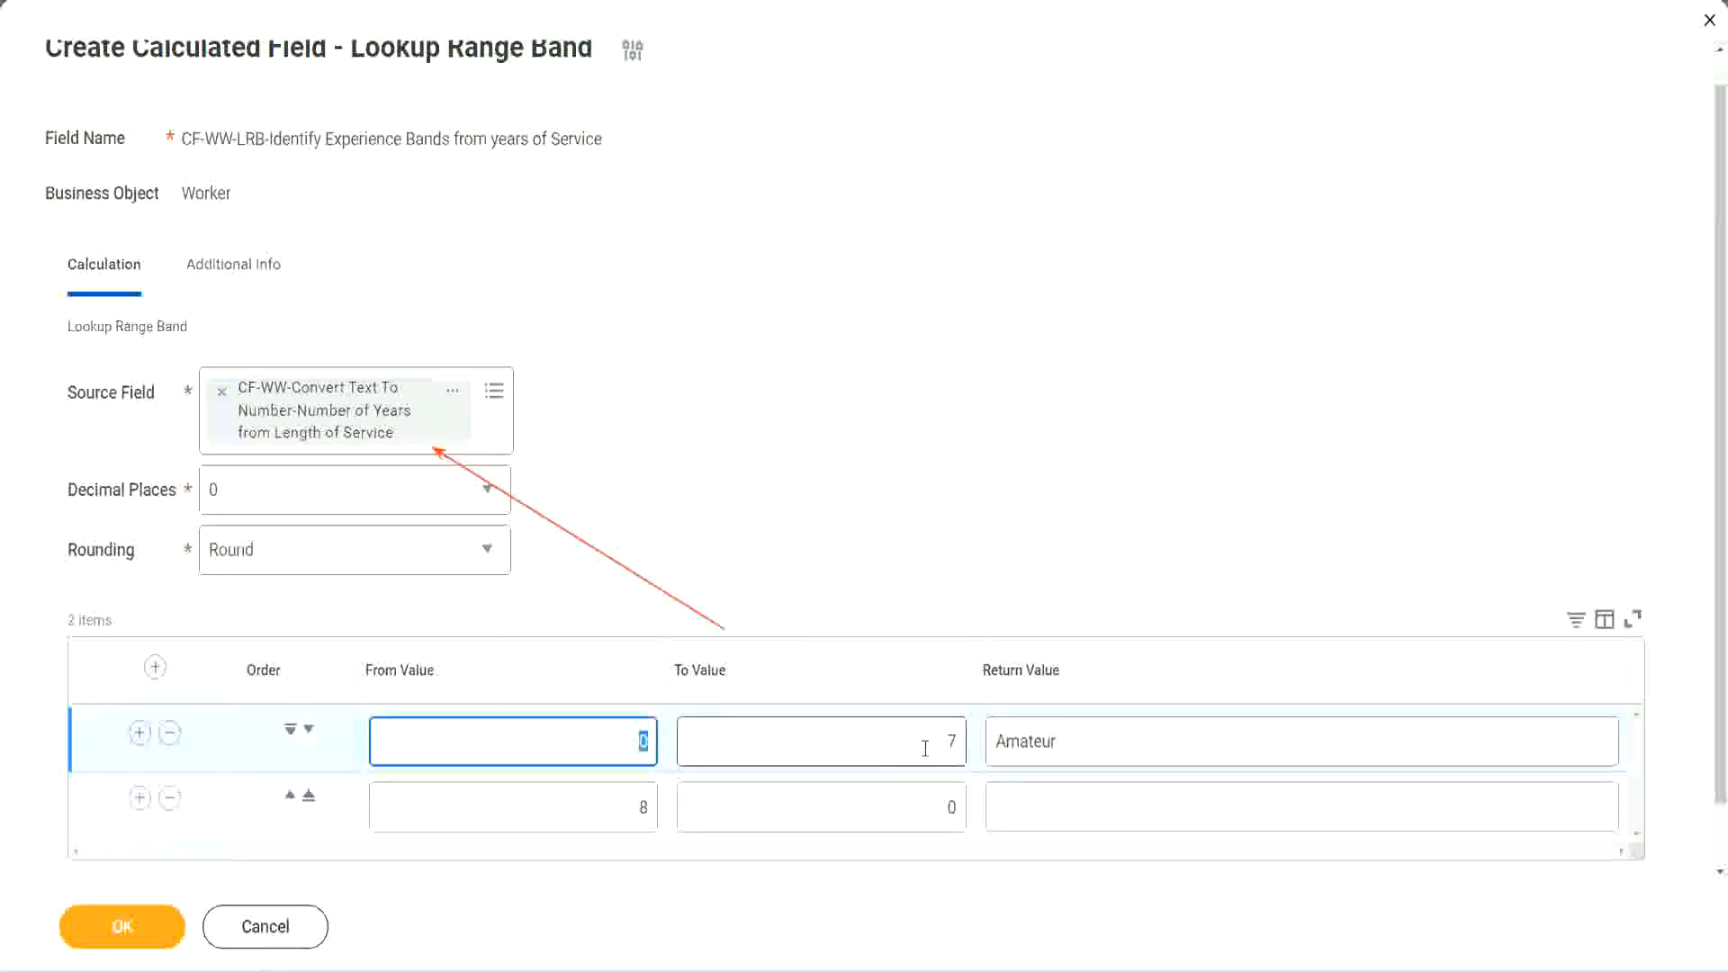
click(947, 742)
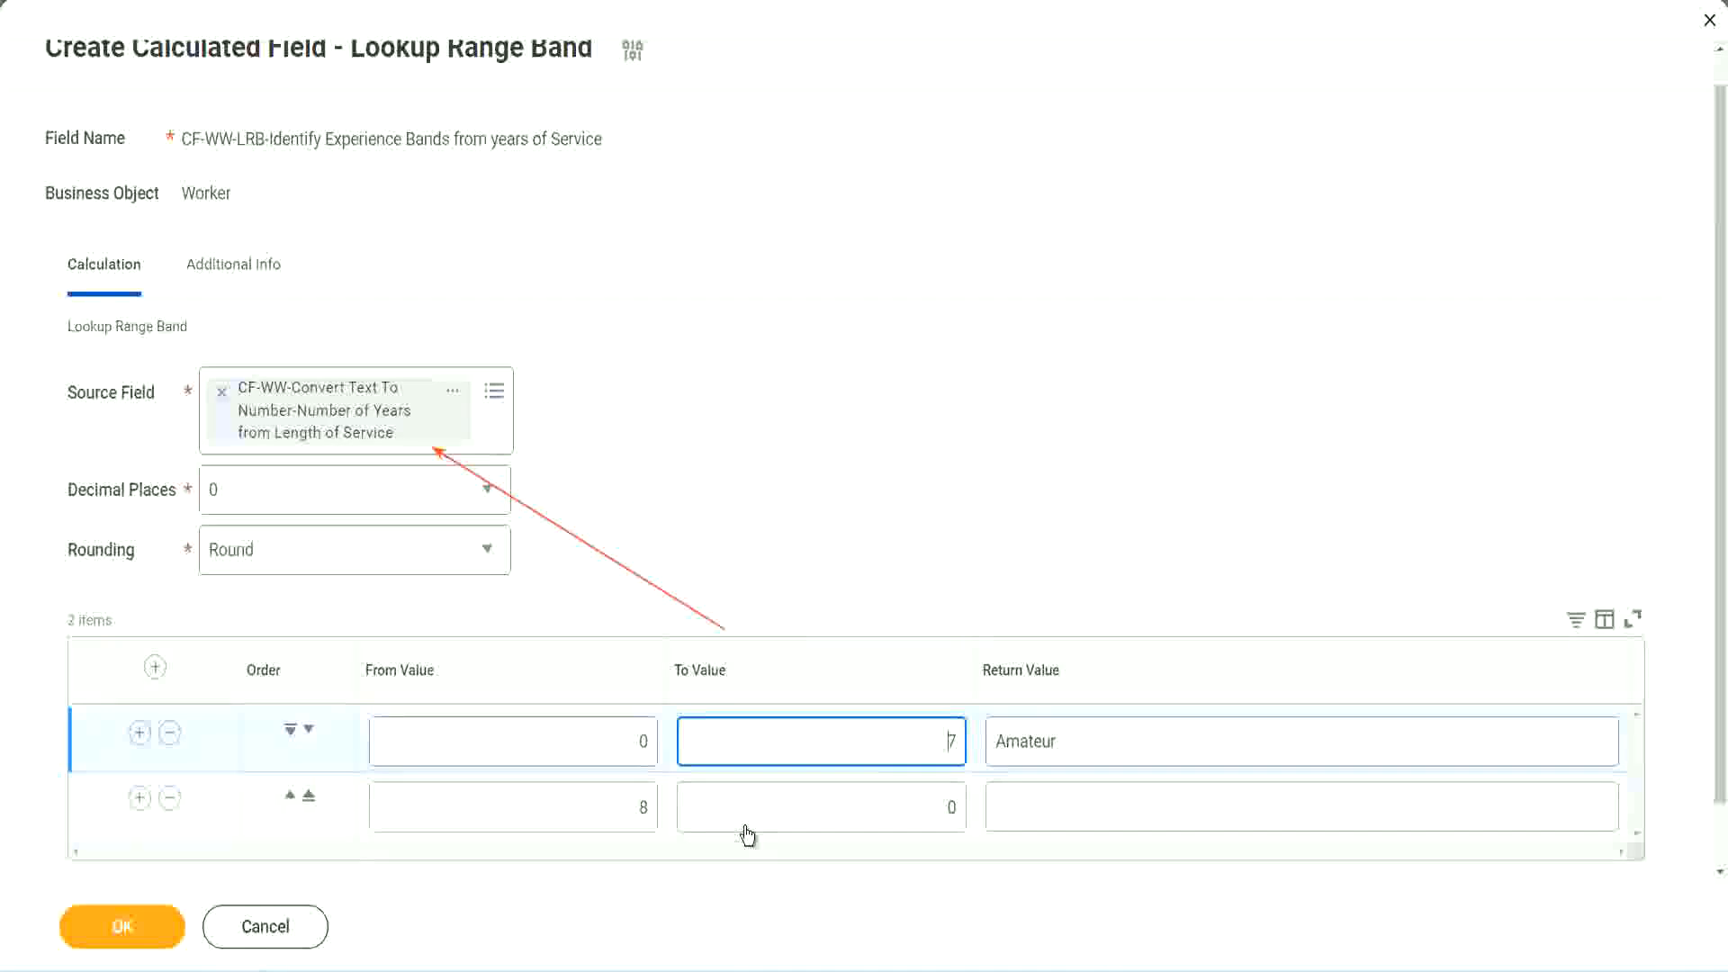
click(616, 810)
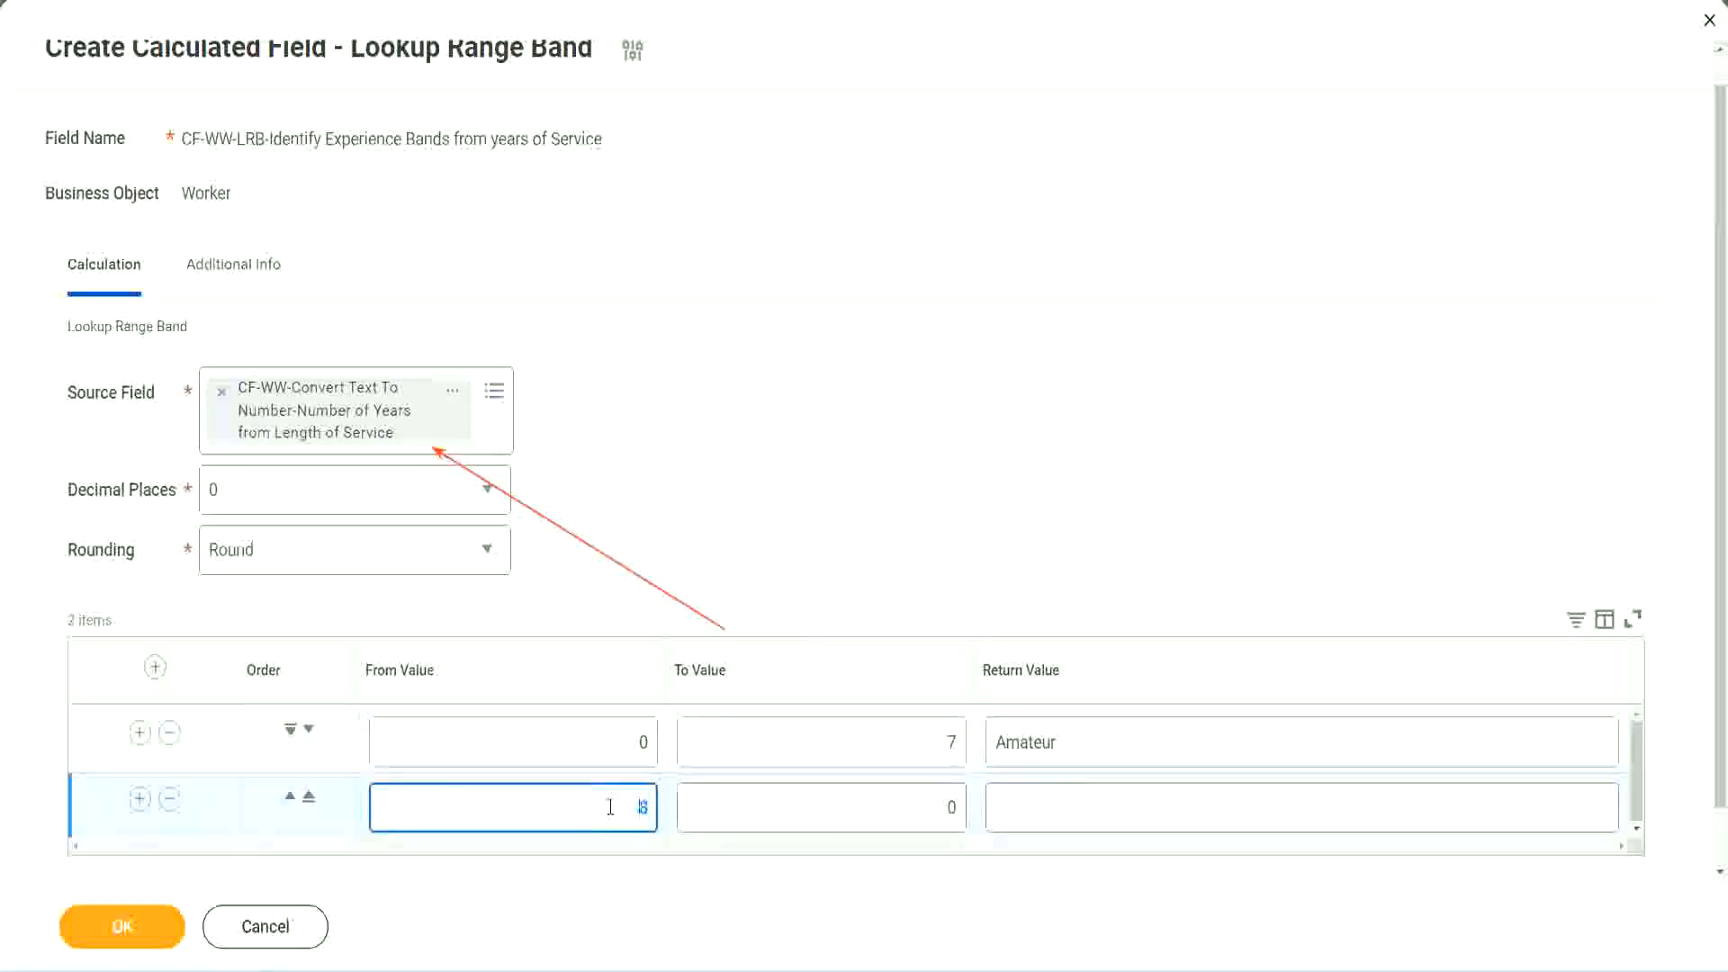
click(610, 807)
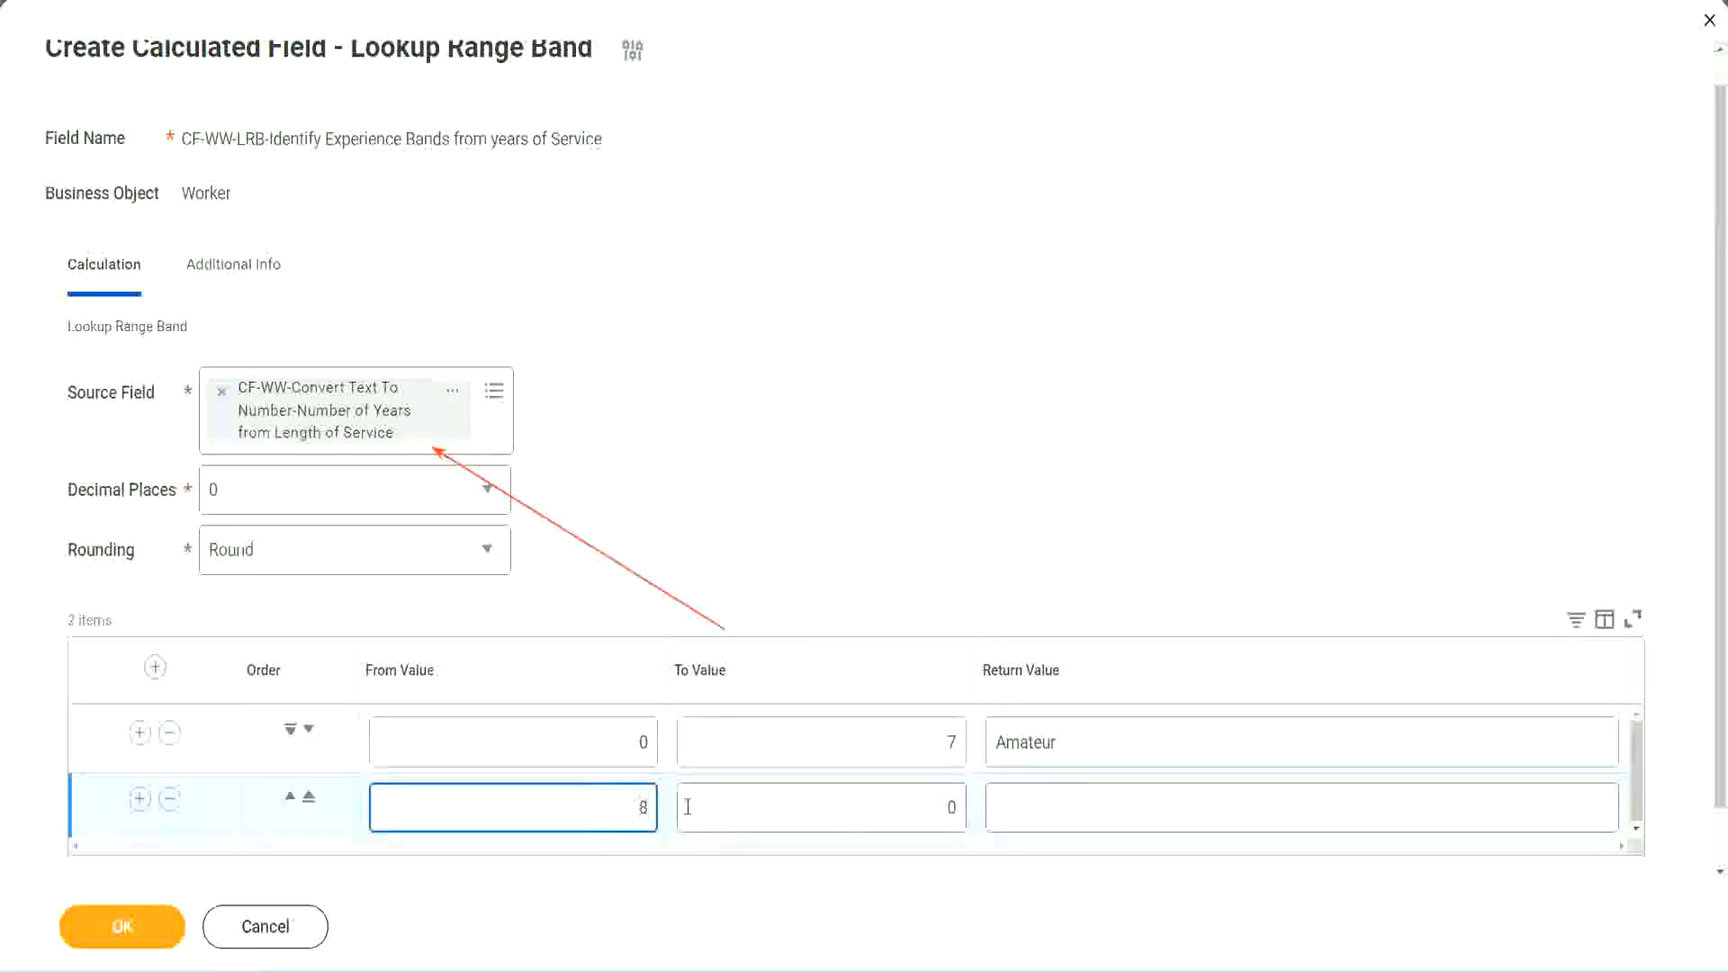
click(936, 809)
key(BackSpace)
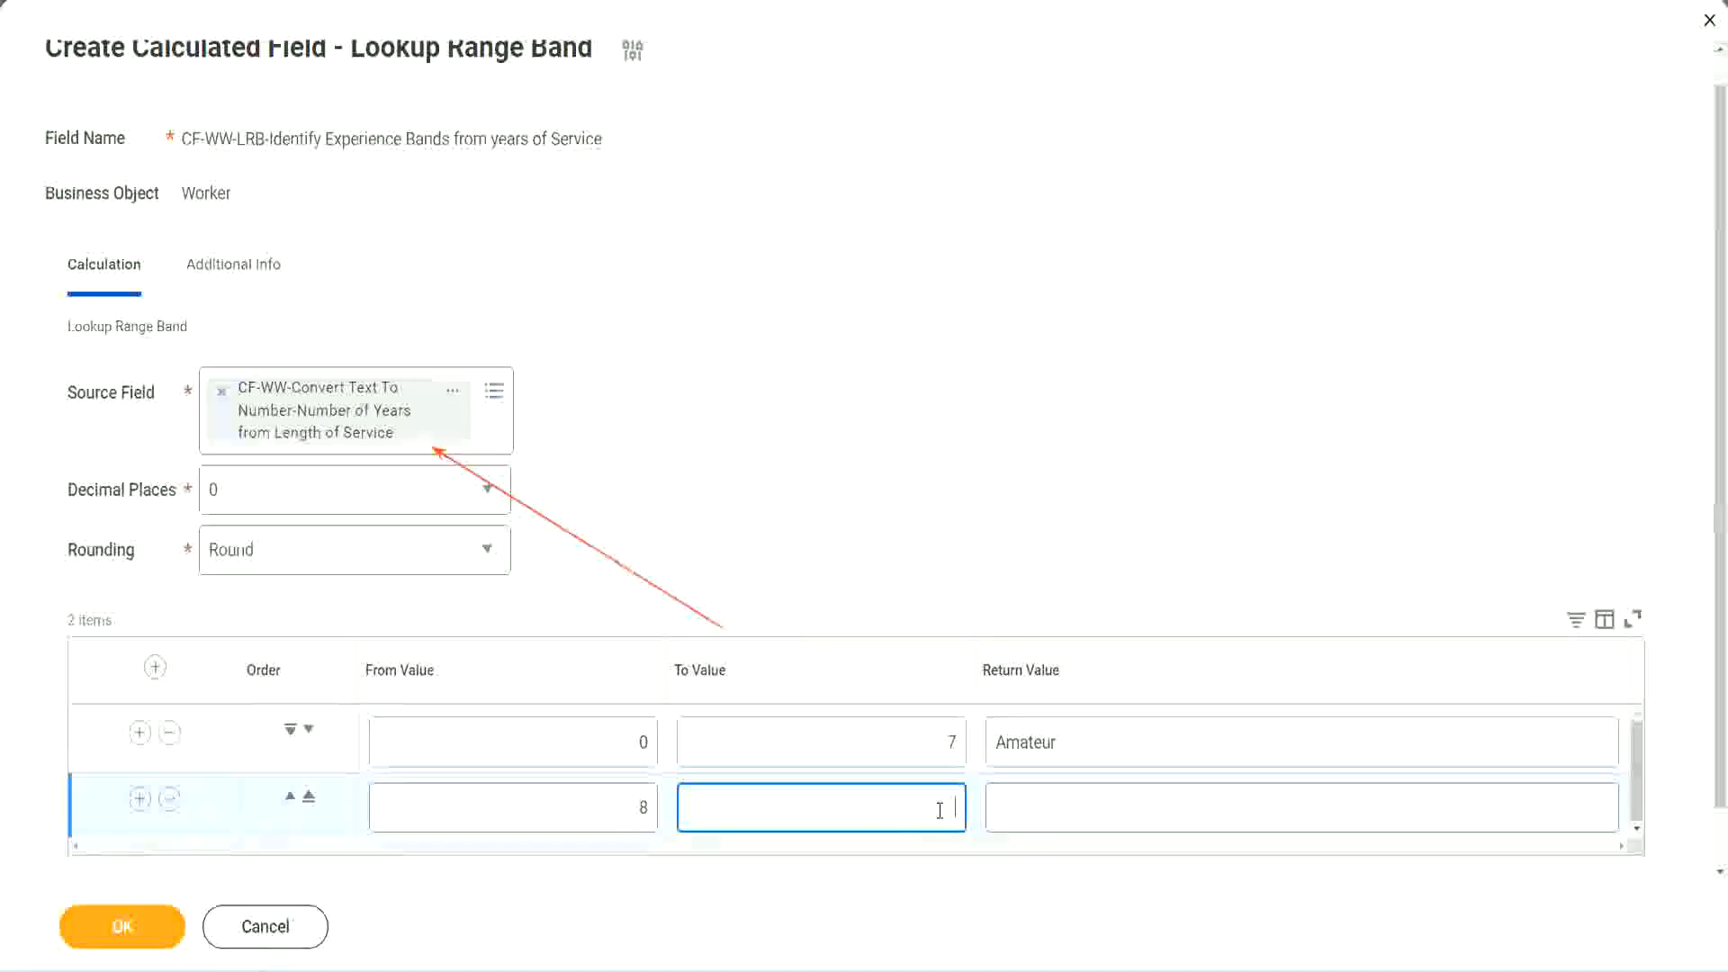
text(15)
click(1066, 803)
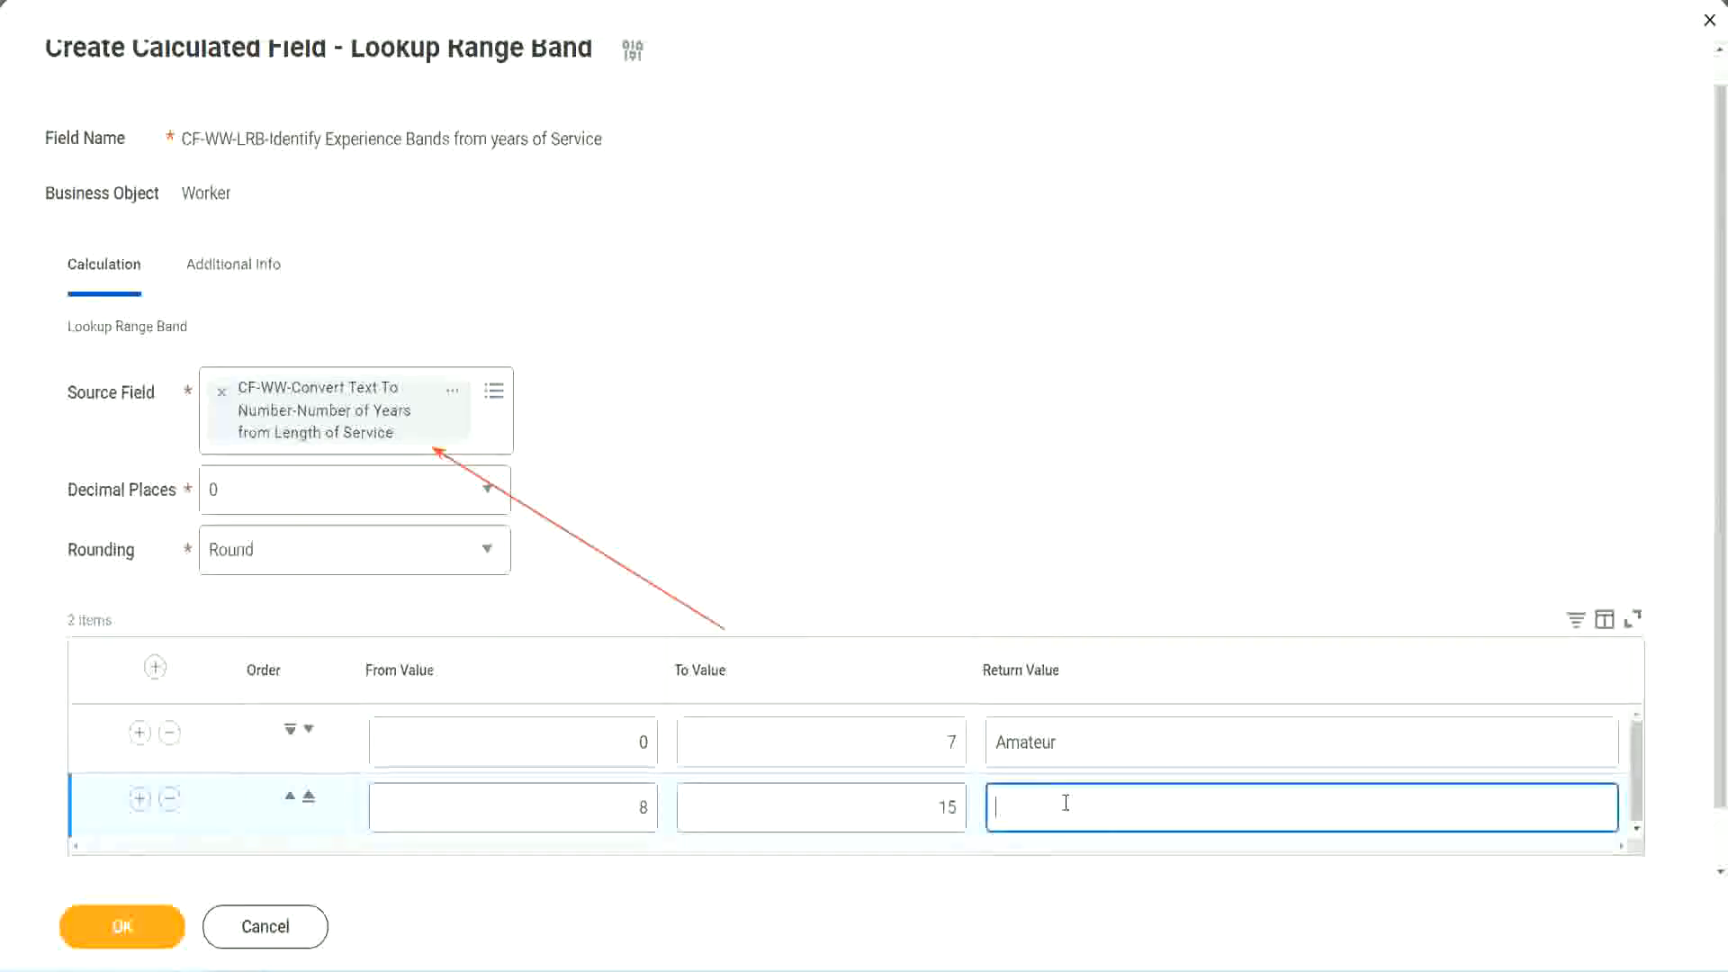
text(Experienced)
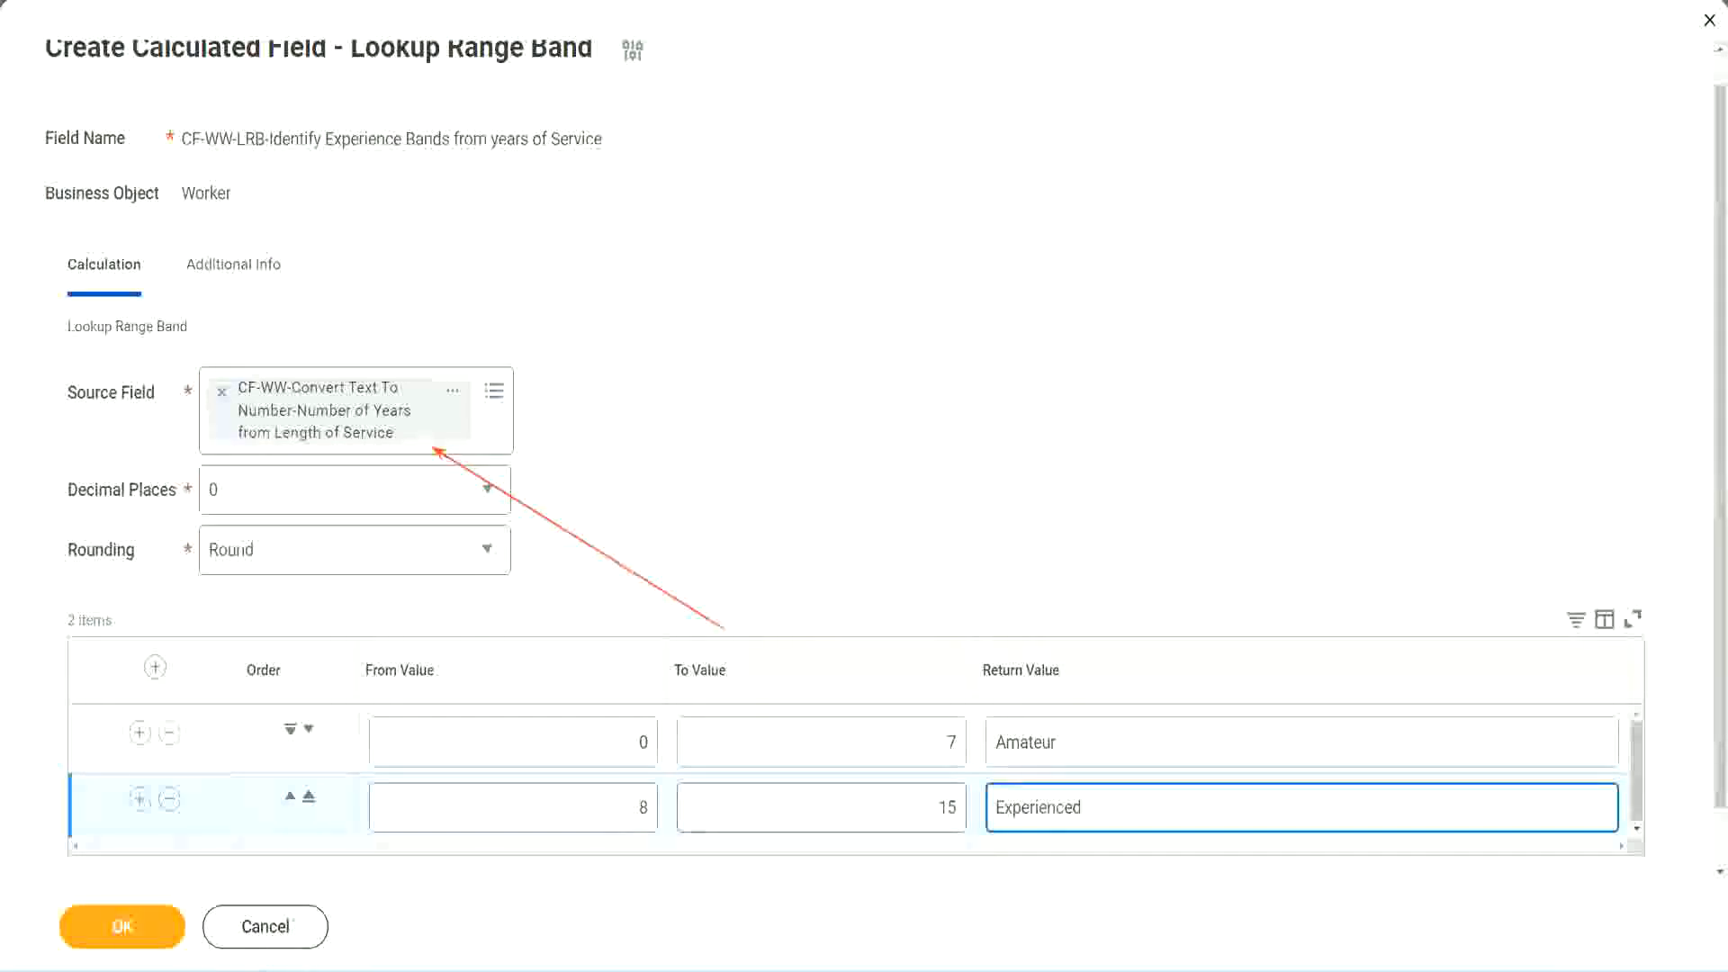
- Add a third range band row from 16 to 30 with the Return Value Senior
click(139, 799)
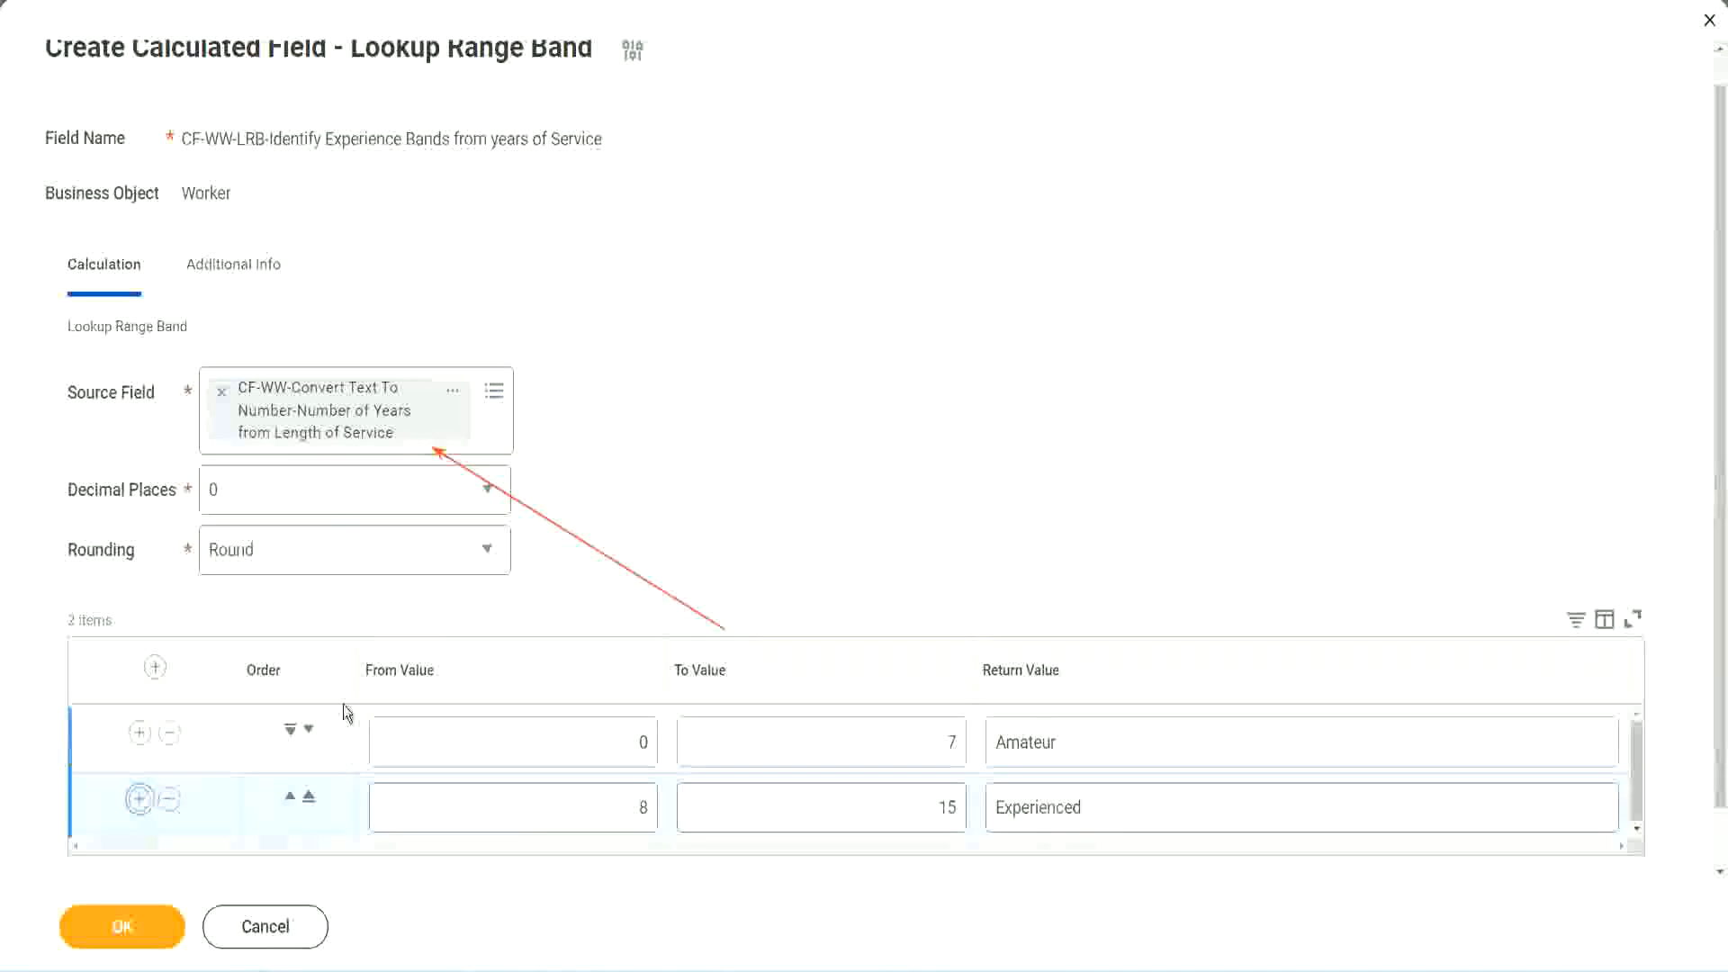
scroll(517, 556, down, 2)
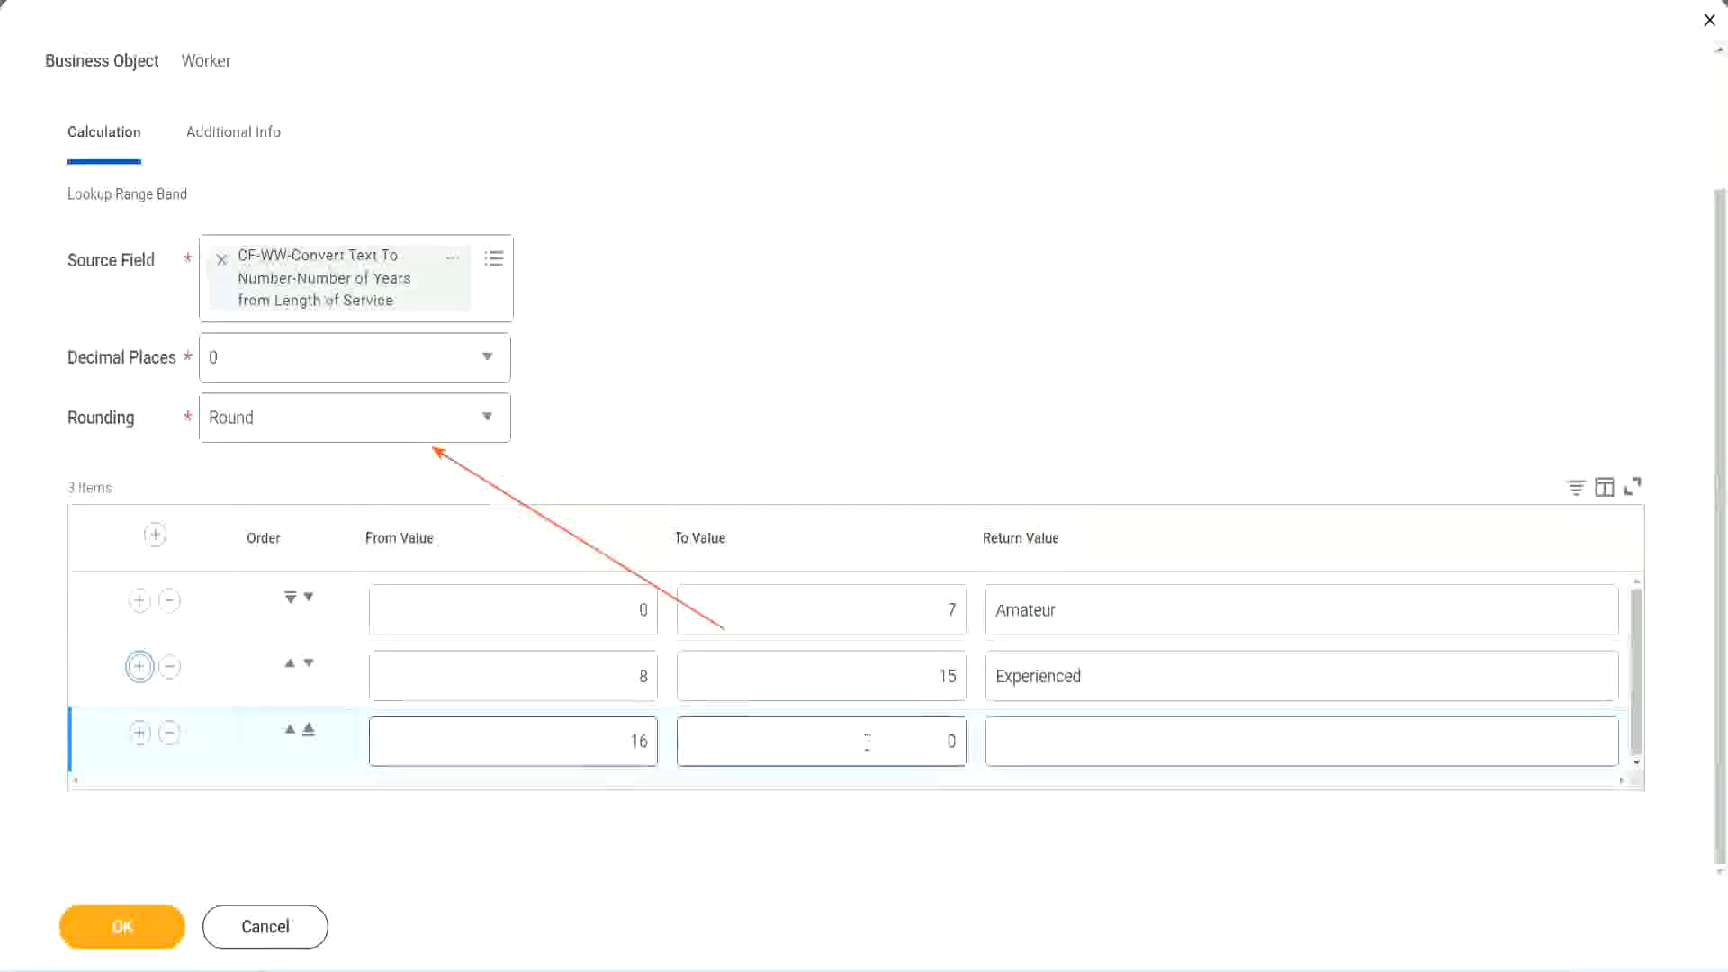
click(916, 740)
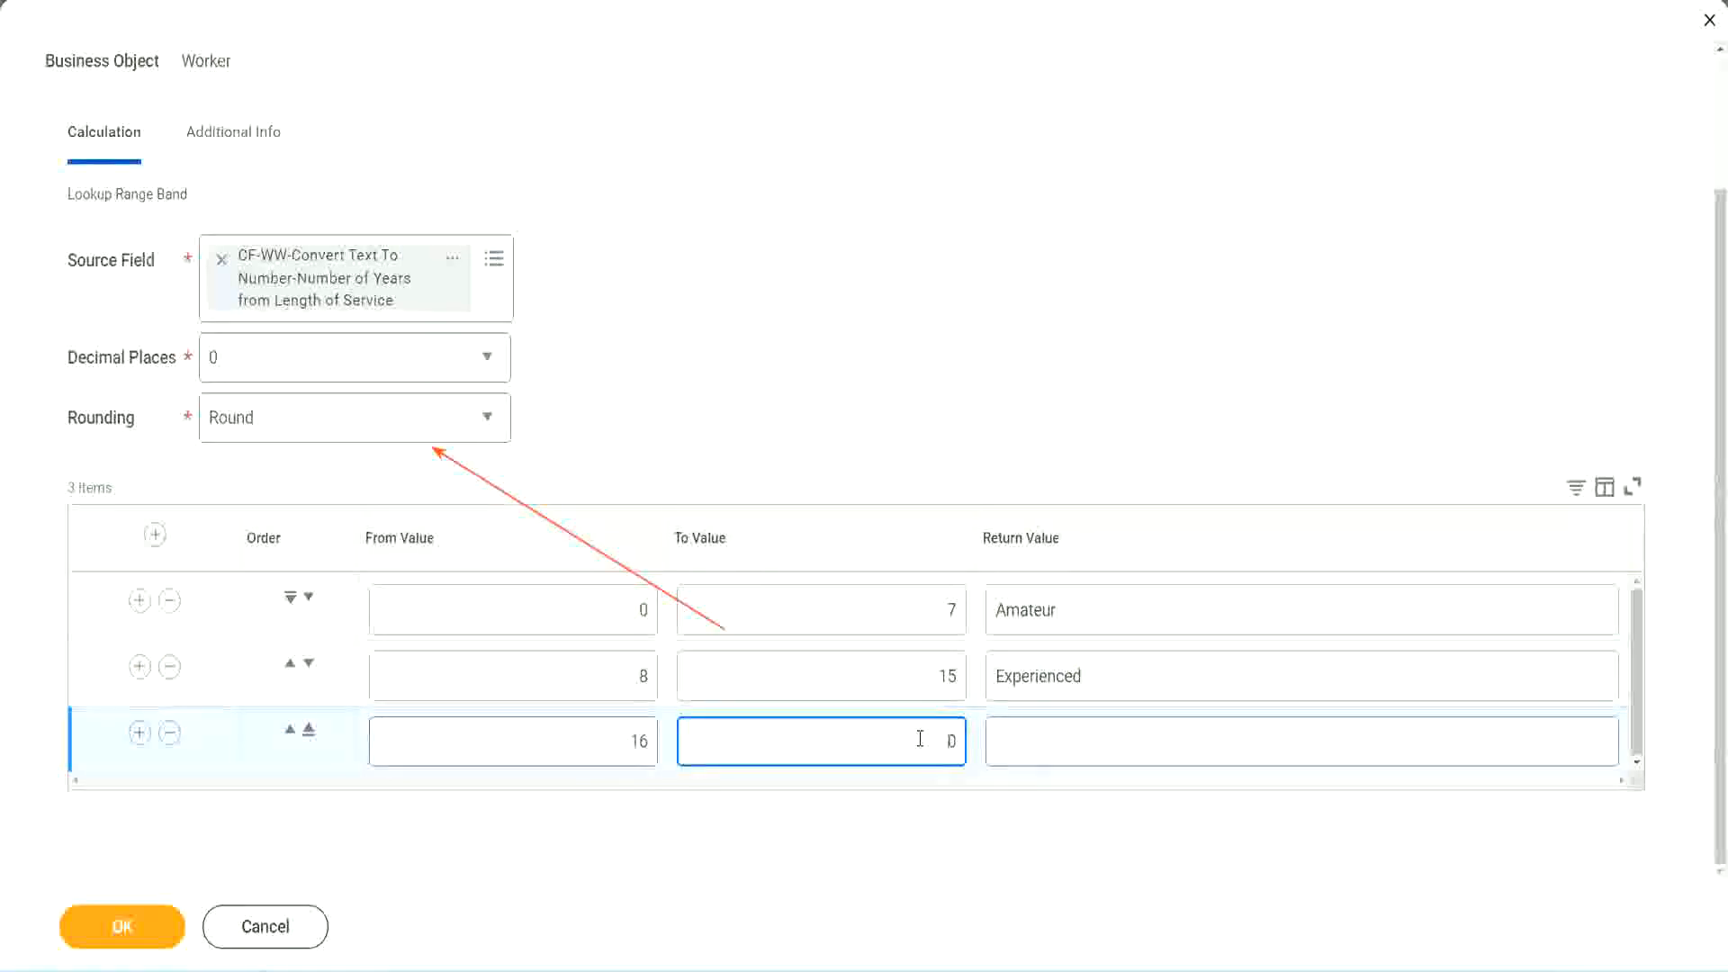
text(3)
key(Tab)
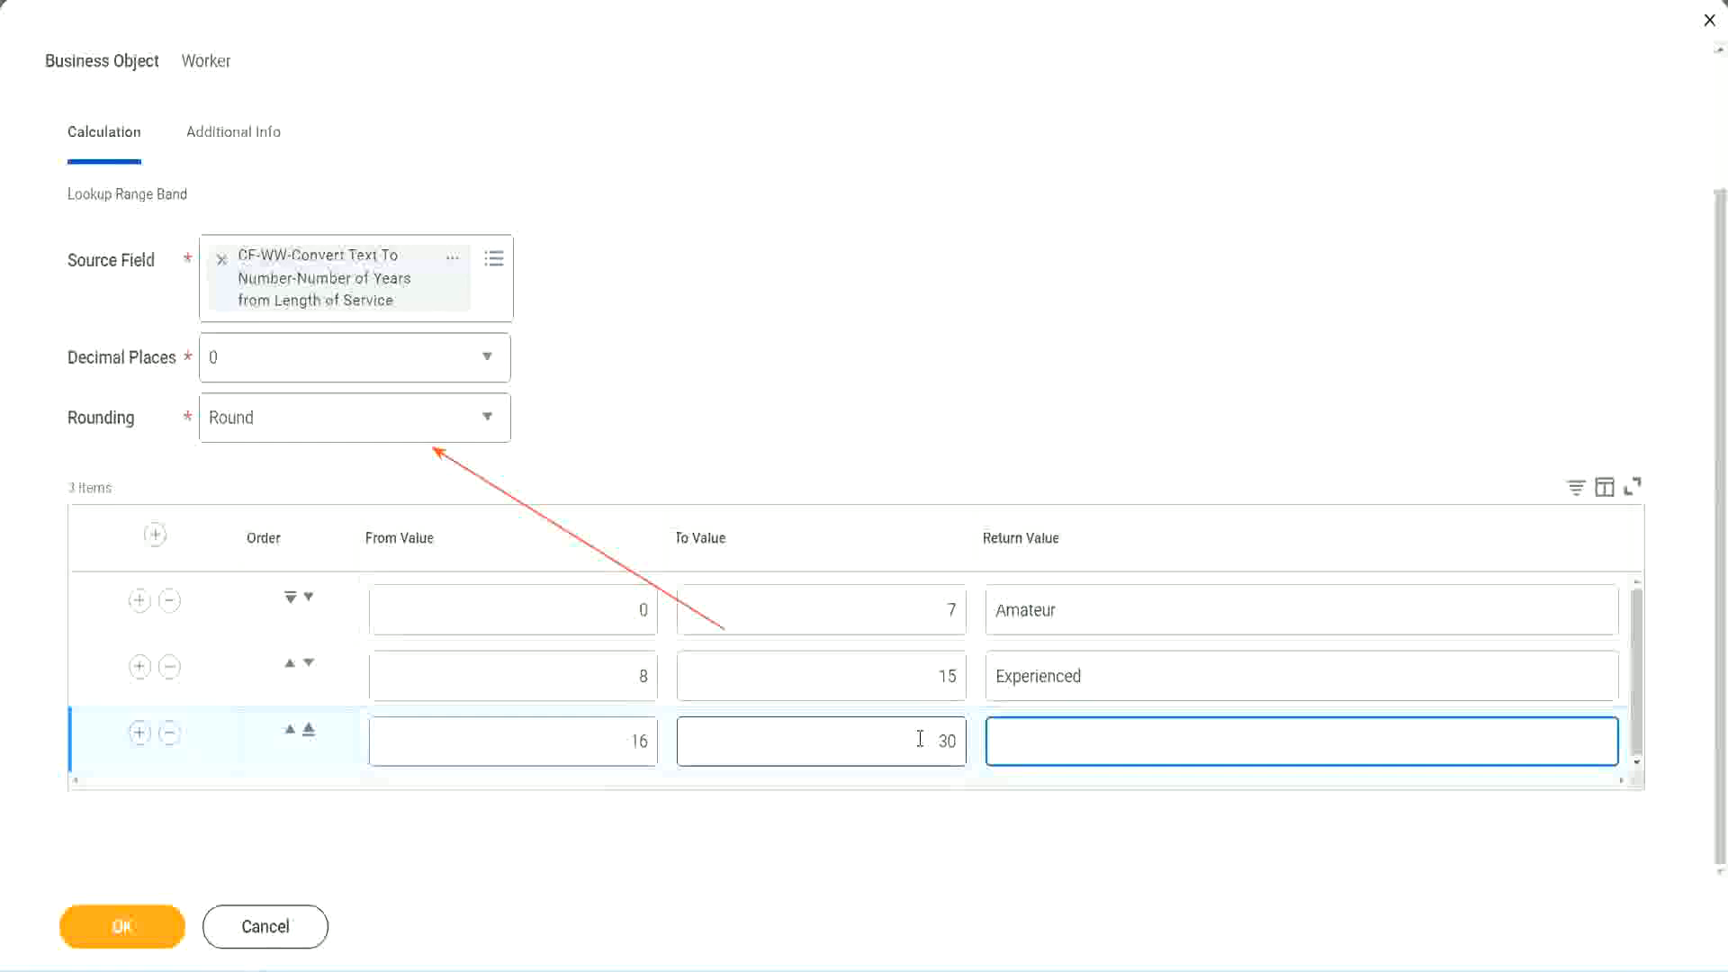
text(L)
text(Senior)
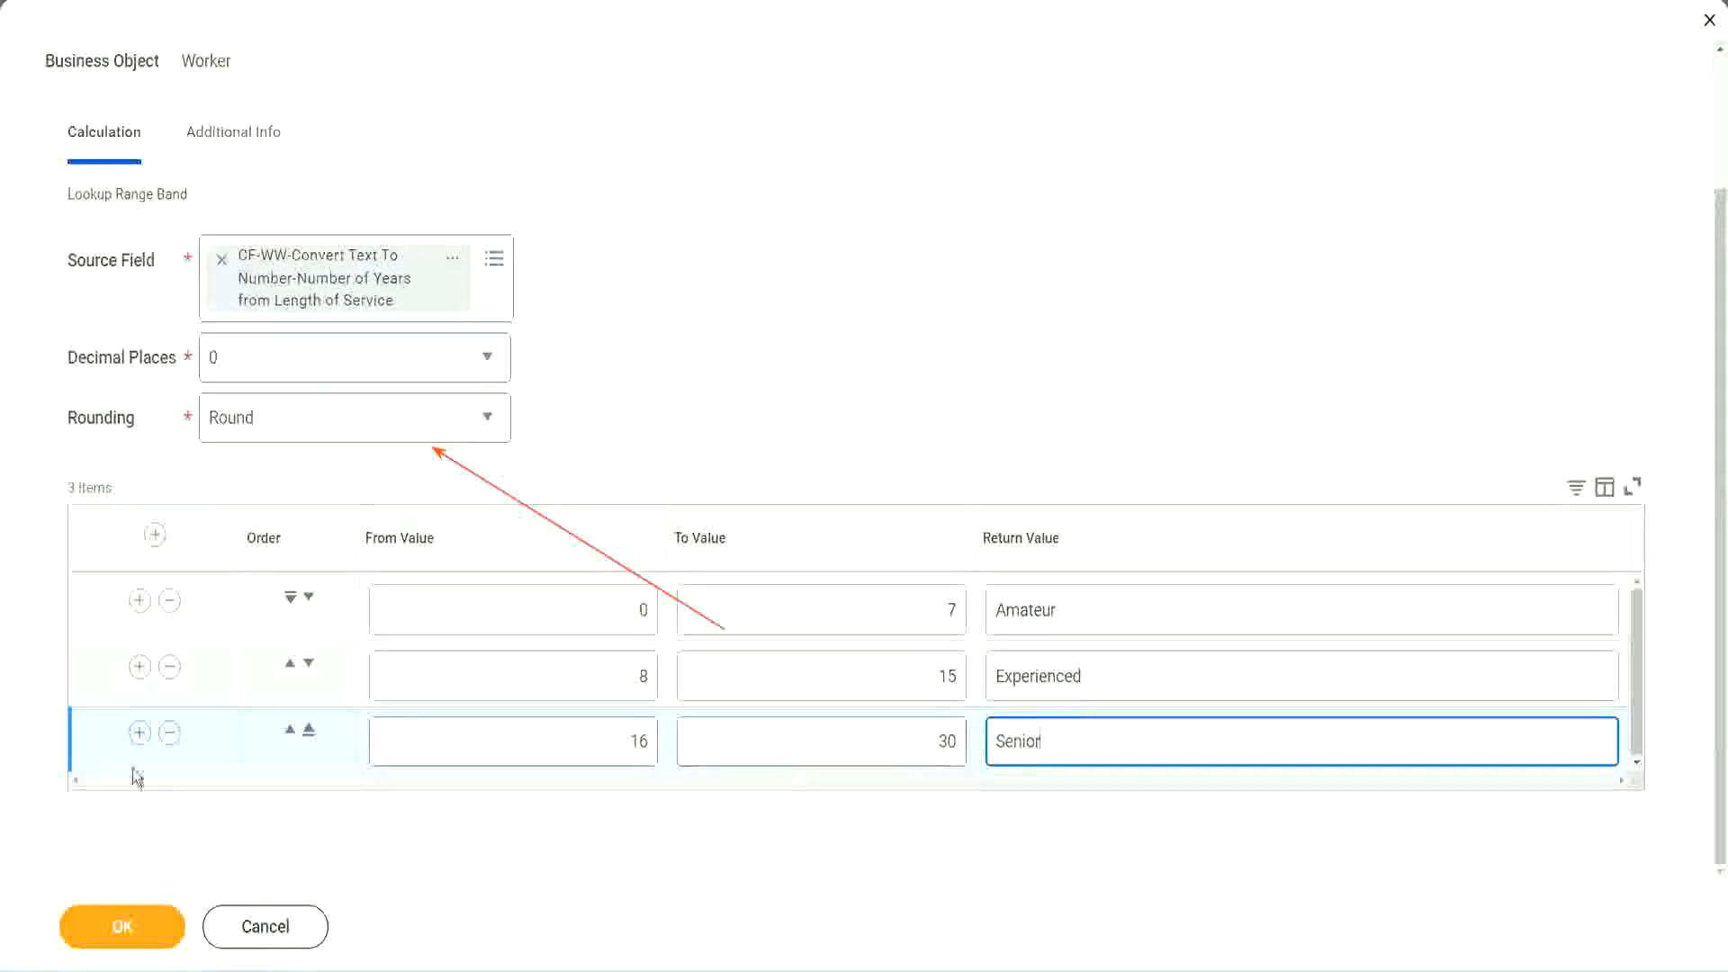
- Add a fourth range band row from 31 to 1000 with the Return Value Legend
click(139, 731)
scroll(396, 702, down, 1)
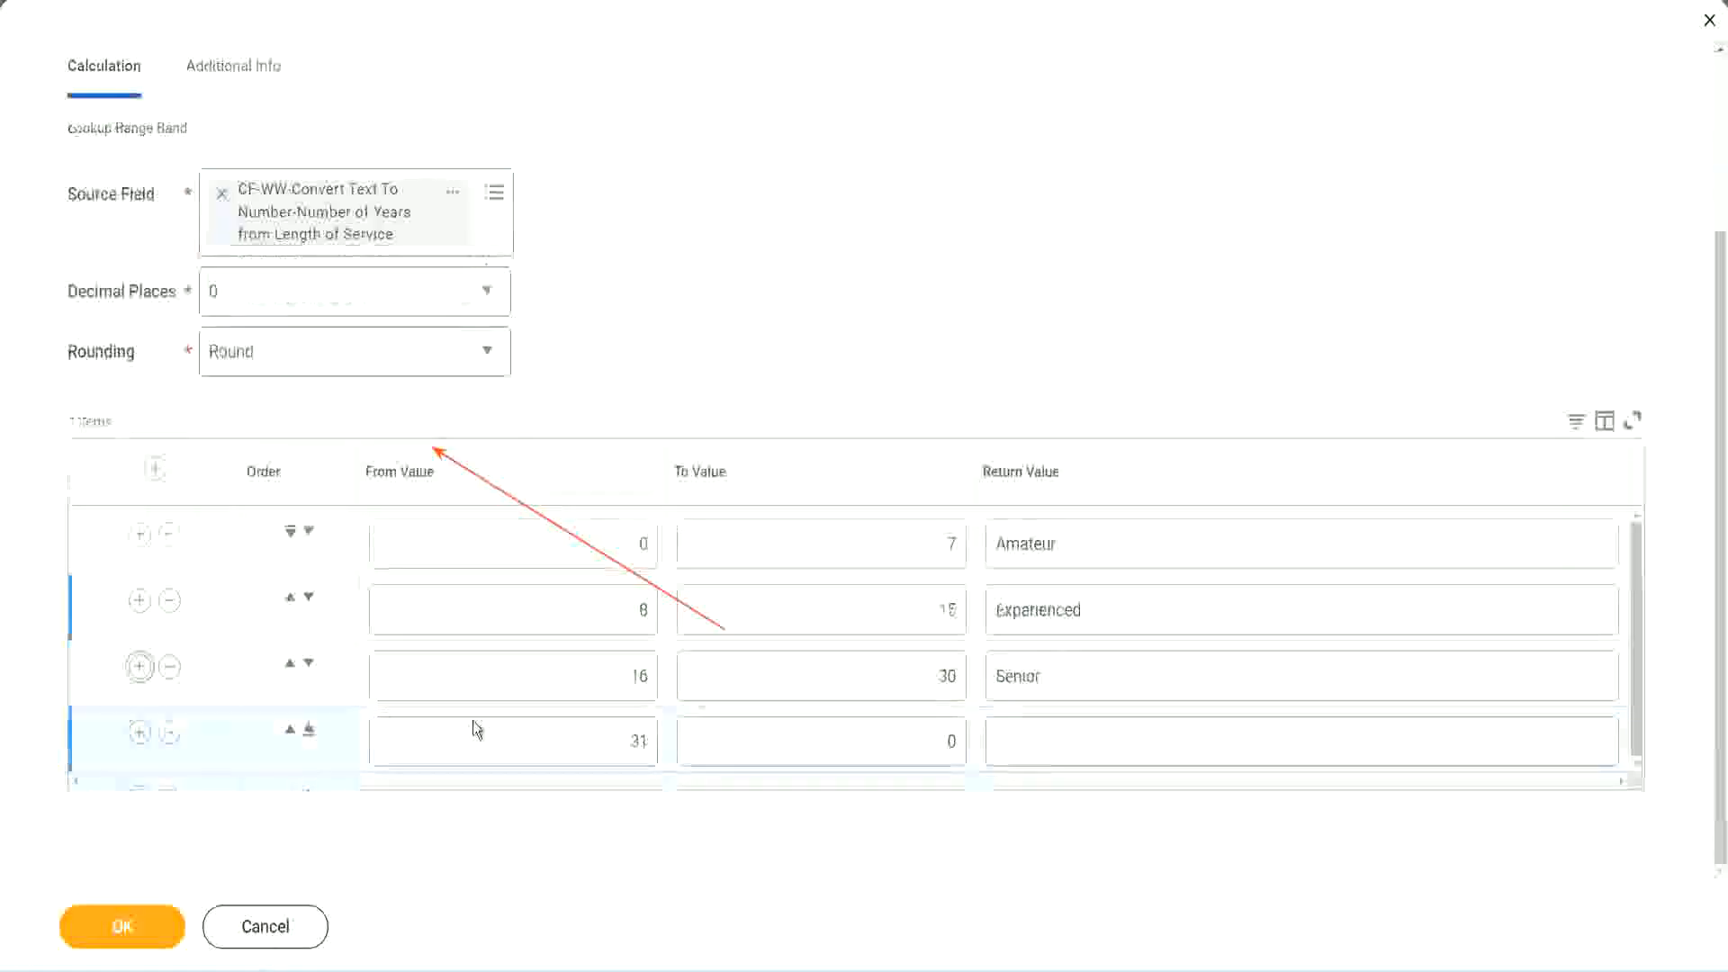
click(563, 725)
drag(567, 726, 664, 741)
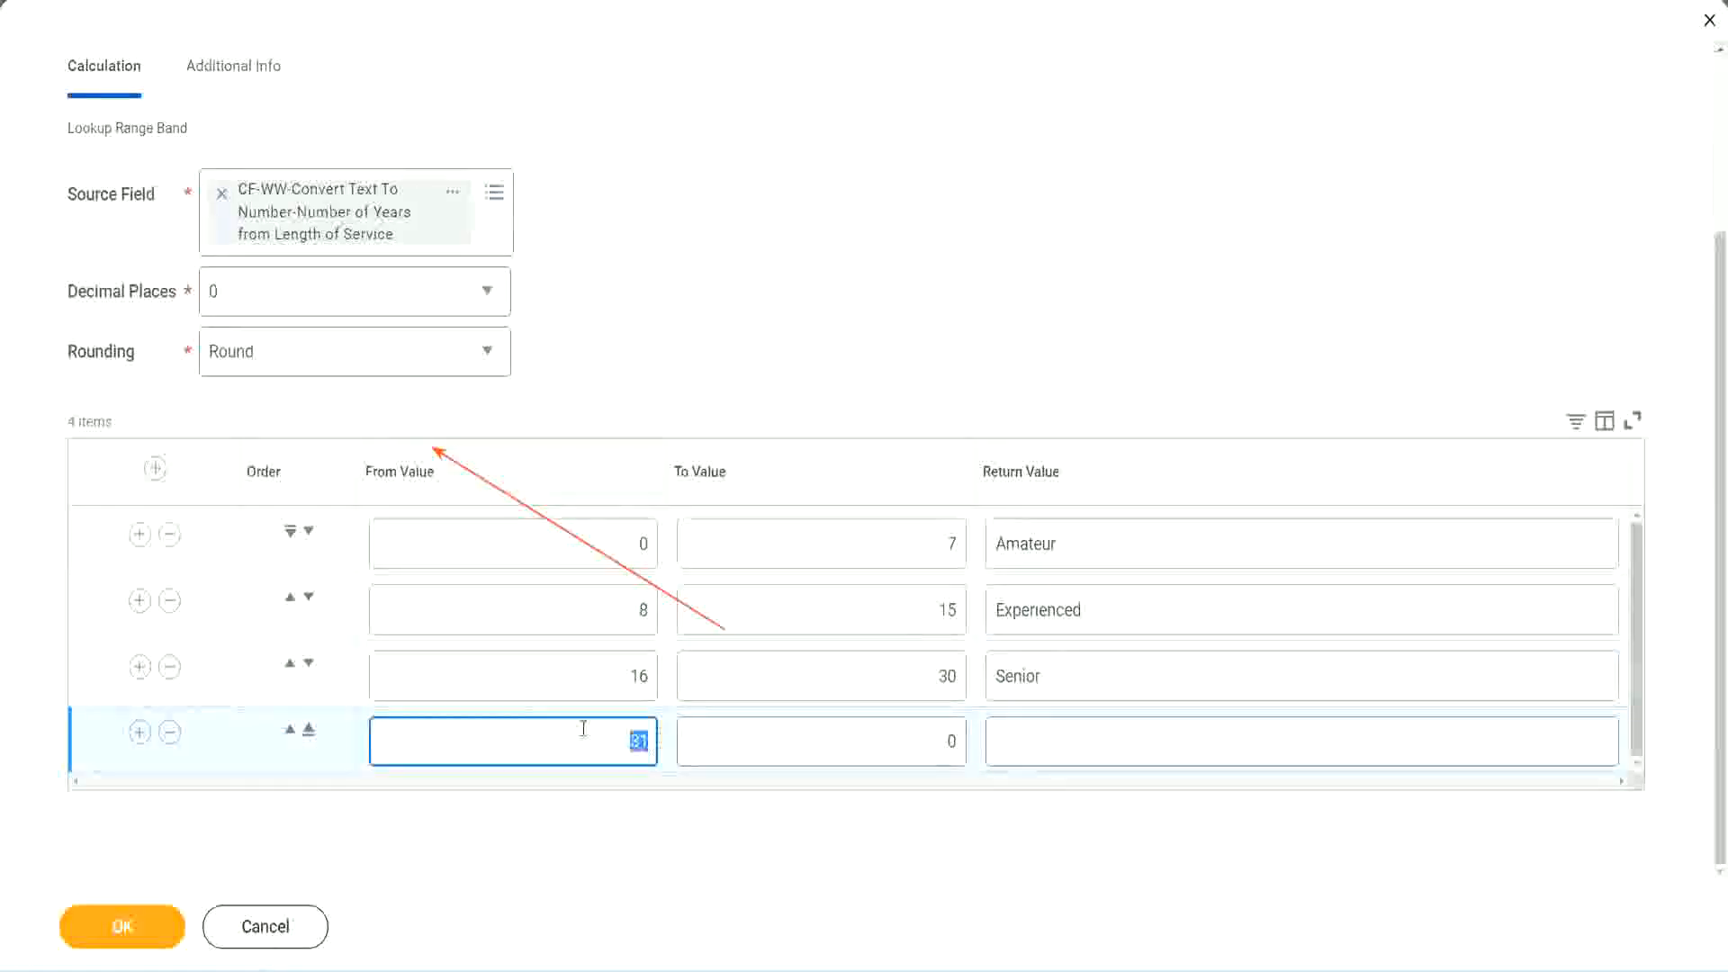
click(582, 723)
click(927, 741)
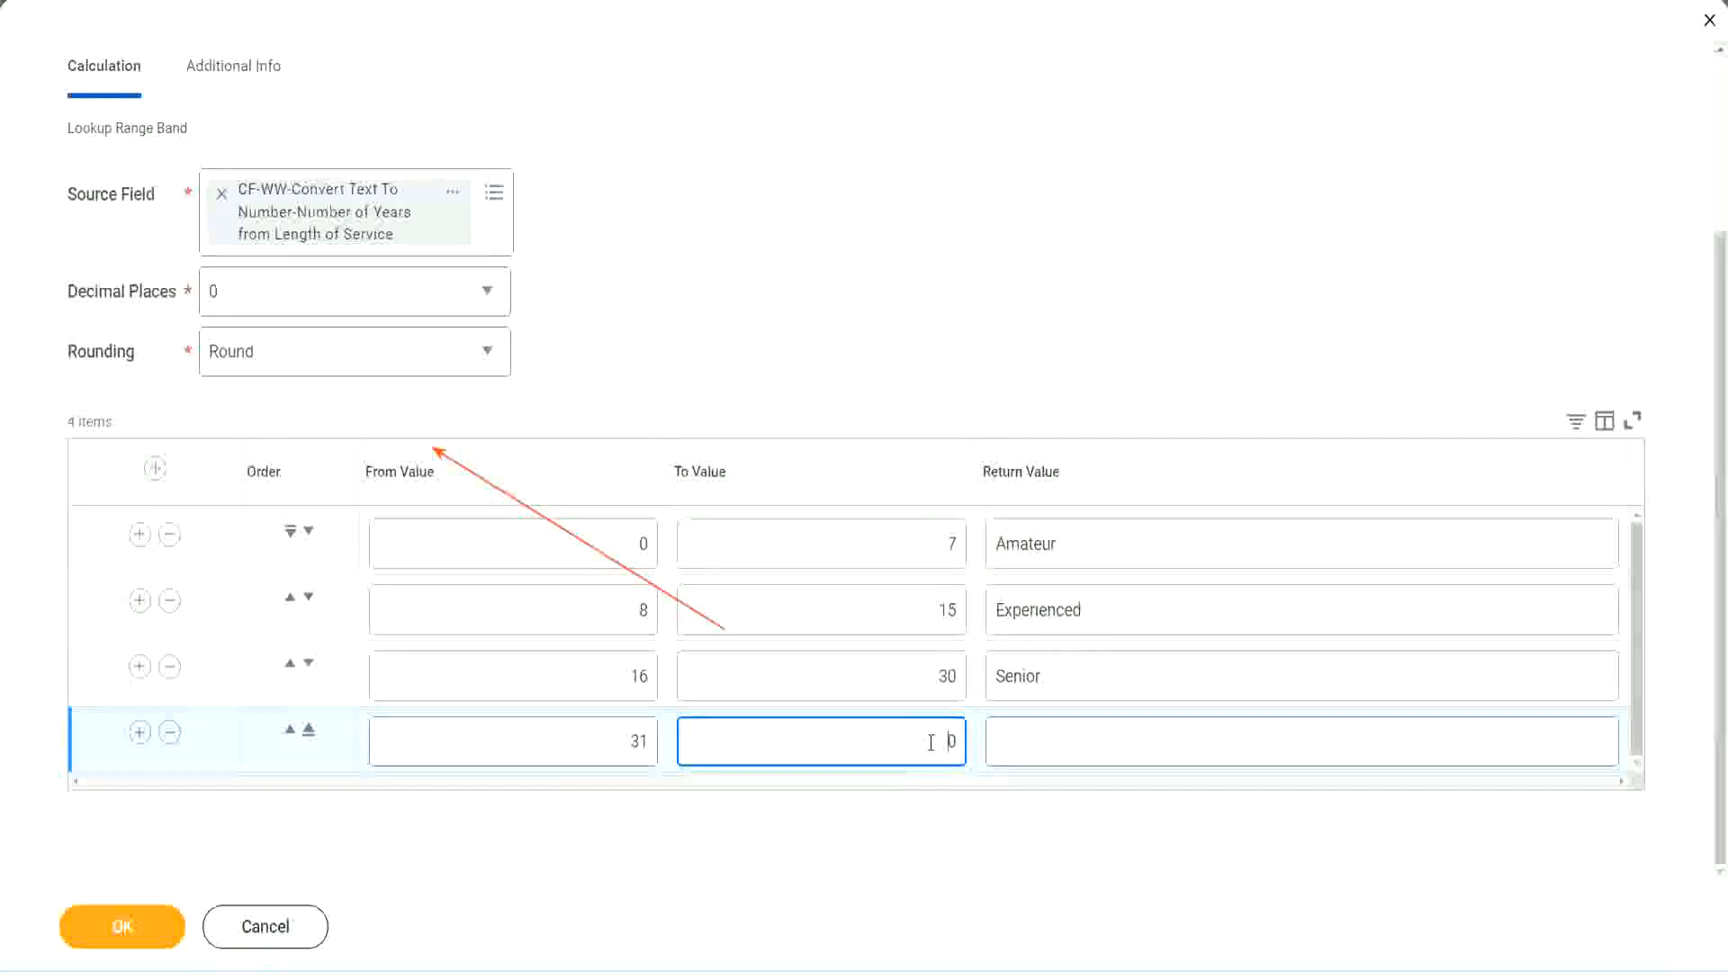
text(1000)
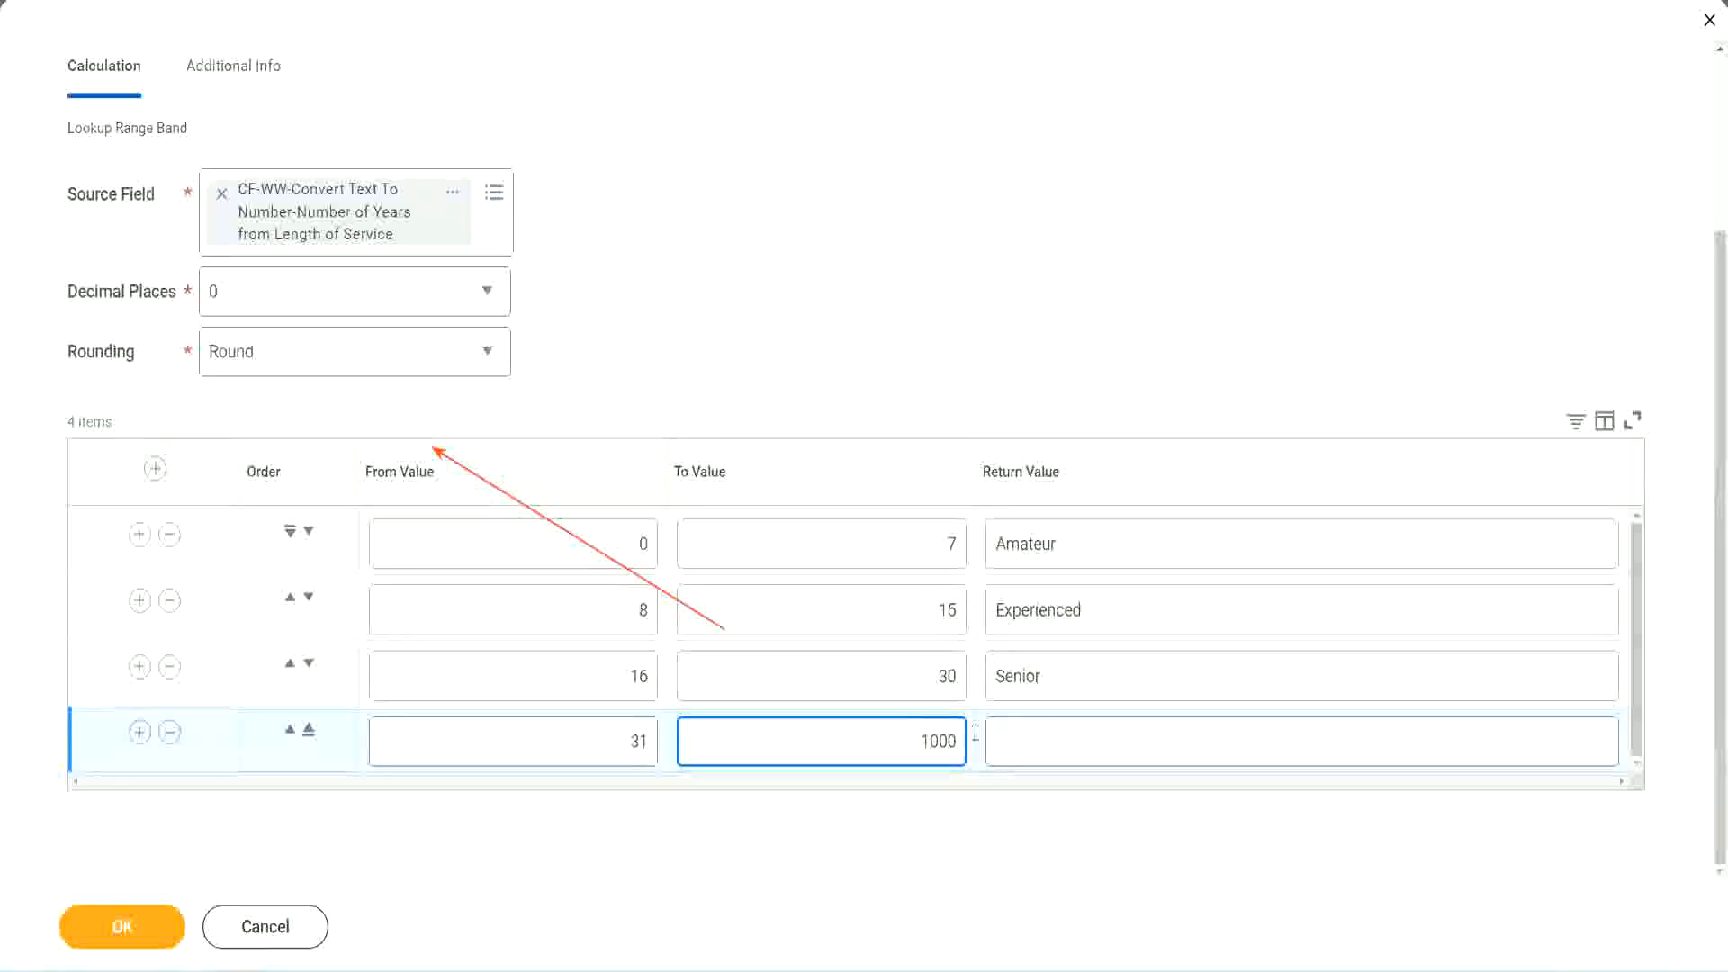
click(975, 734)
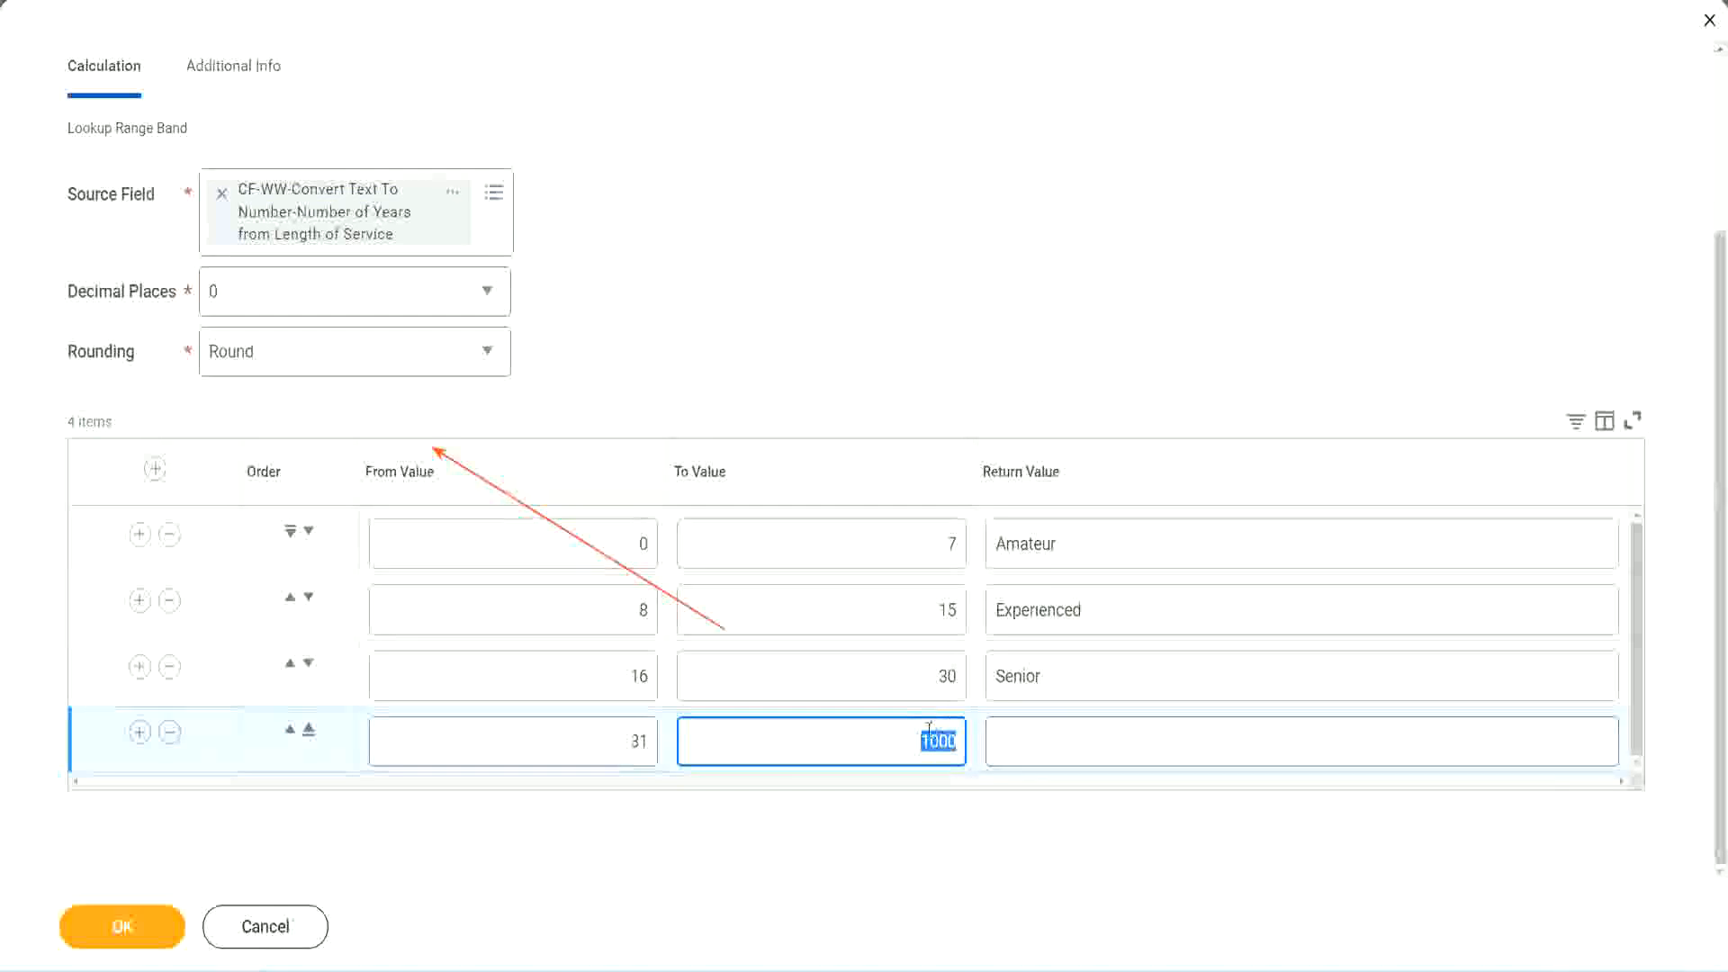
drag(906, 736, 968, 738)
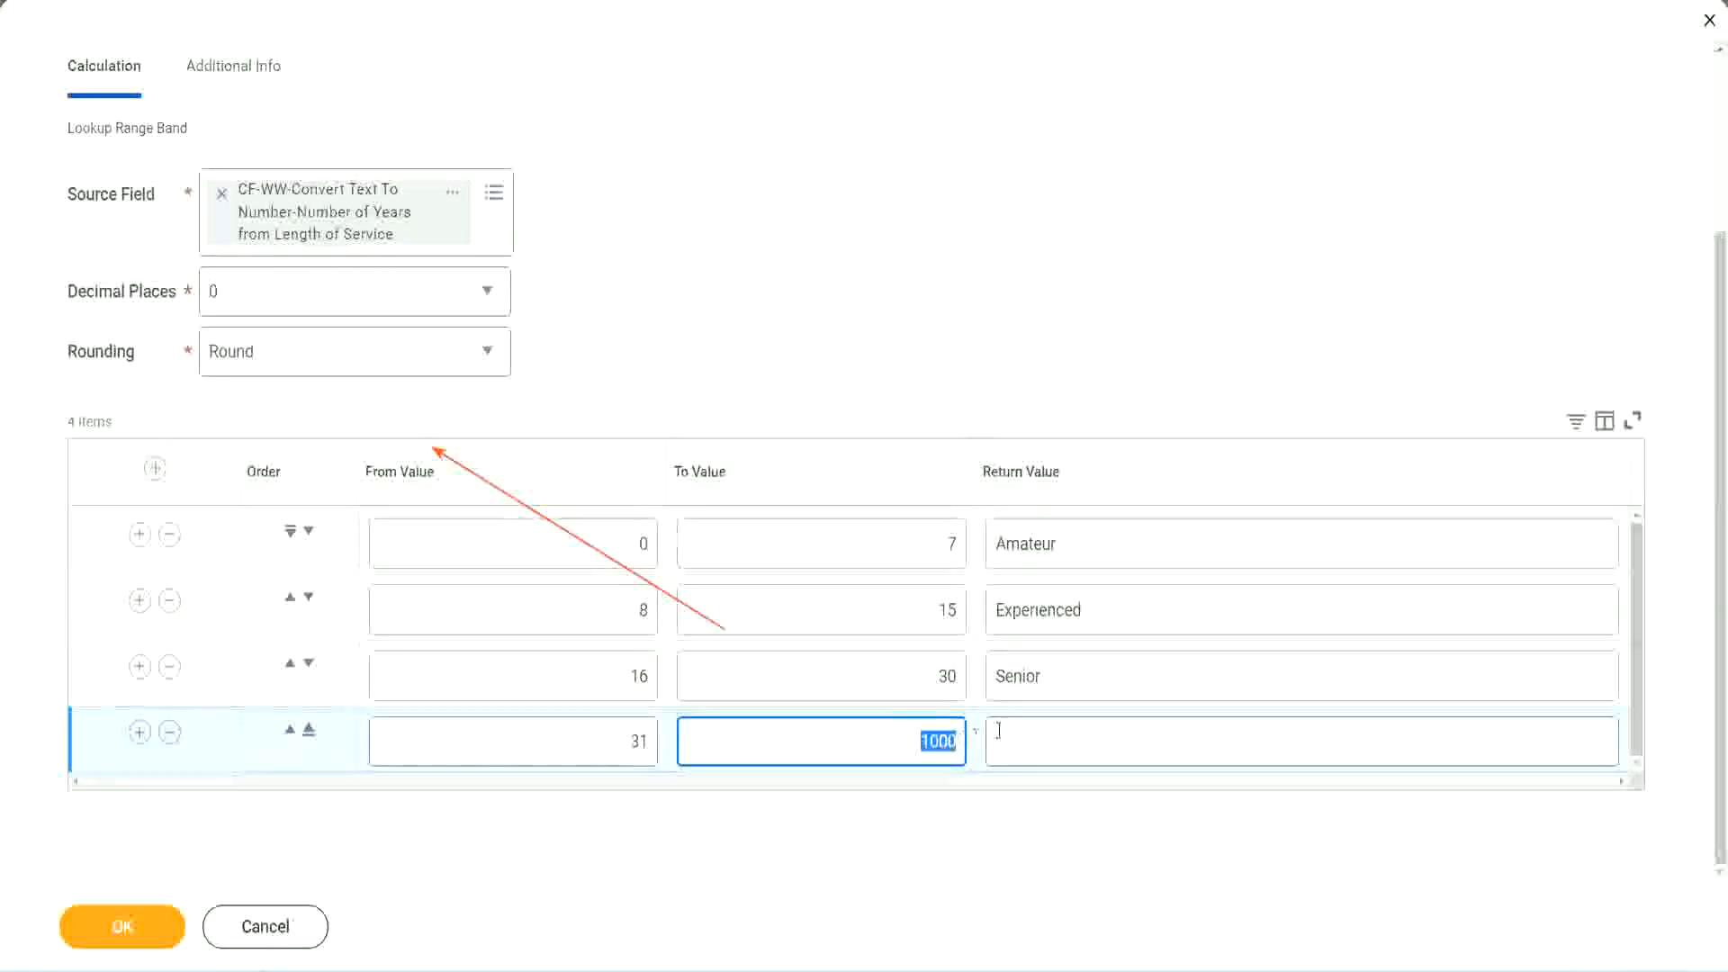
click(1078, 741)
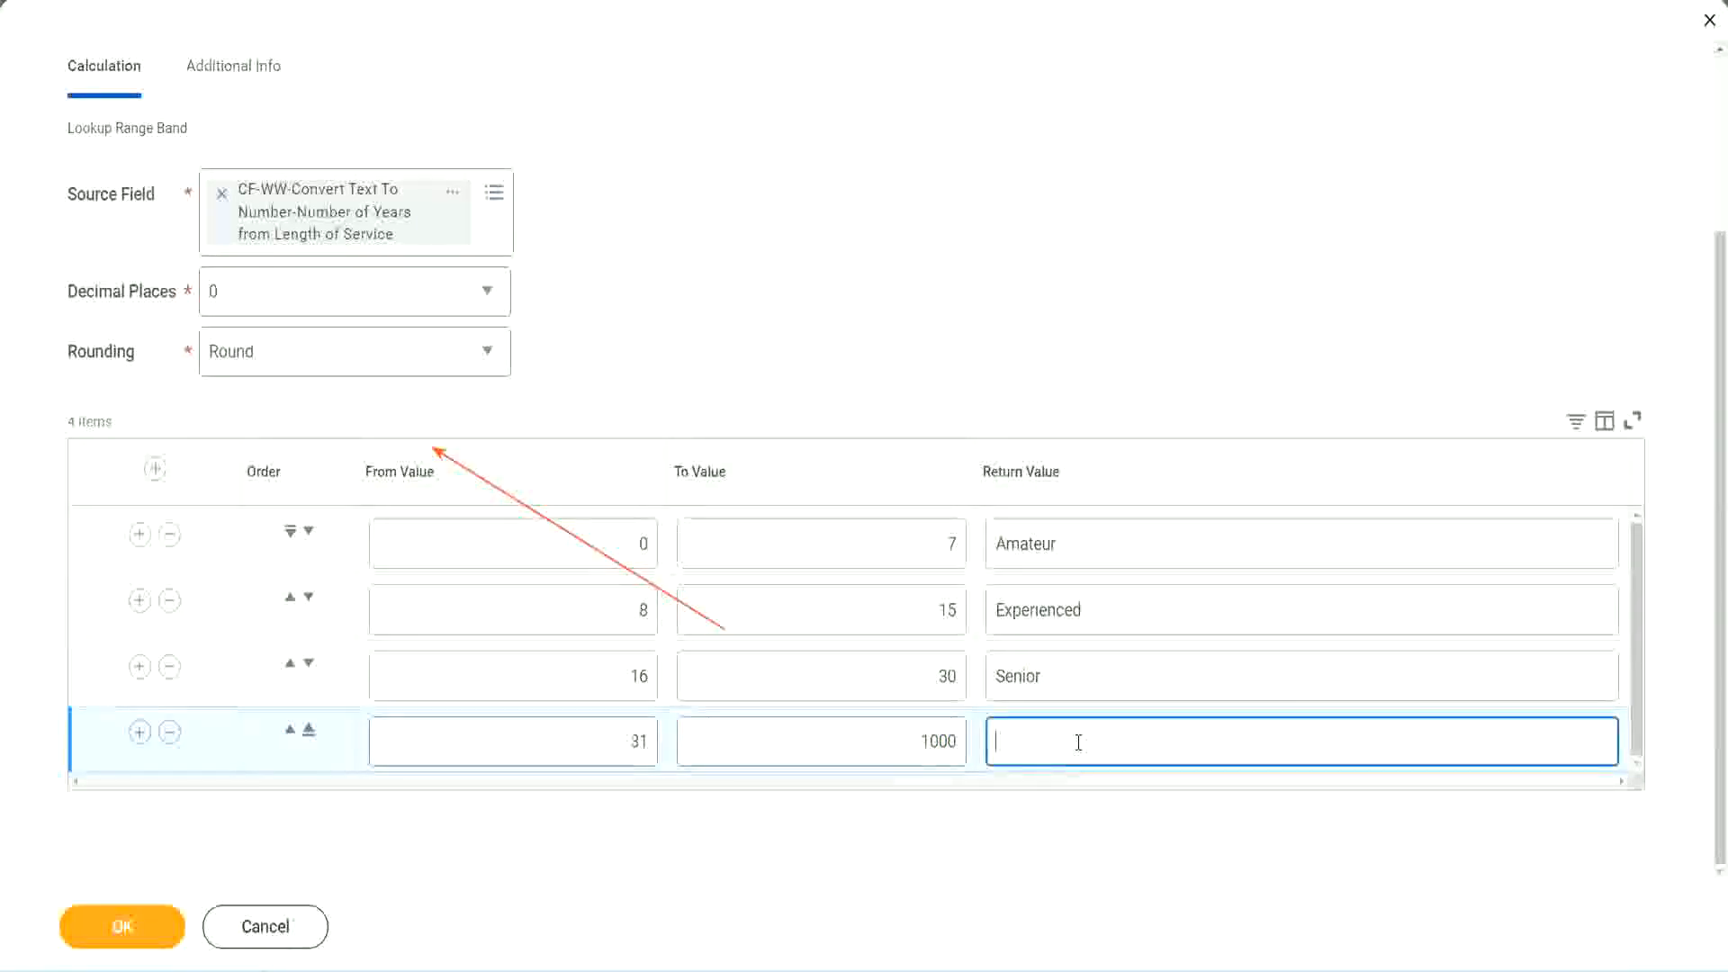
text(Legend)
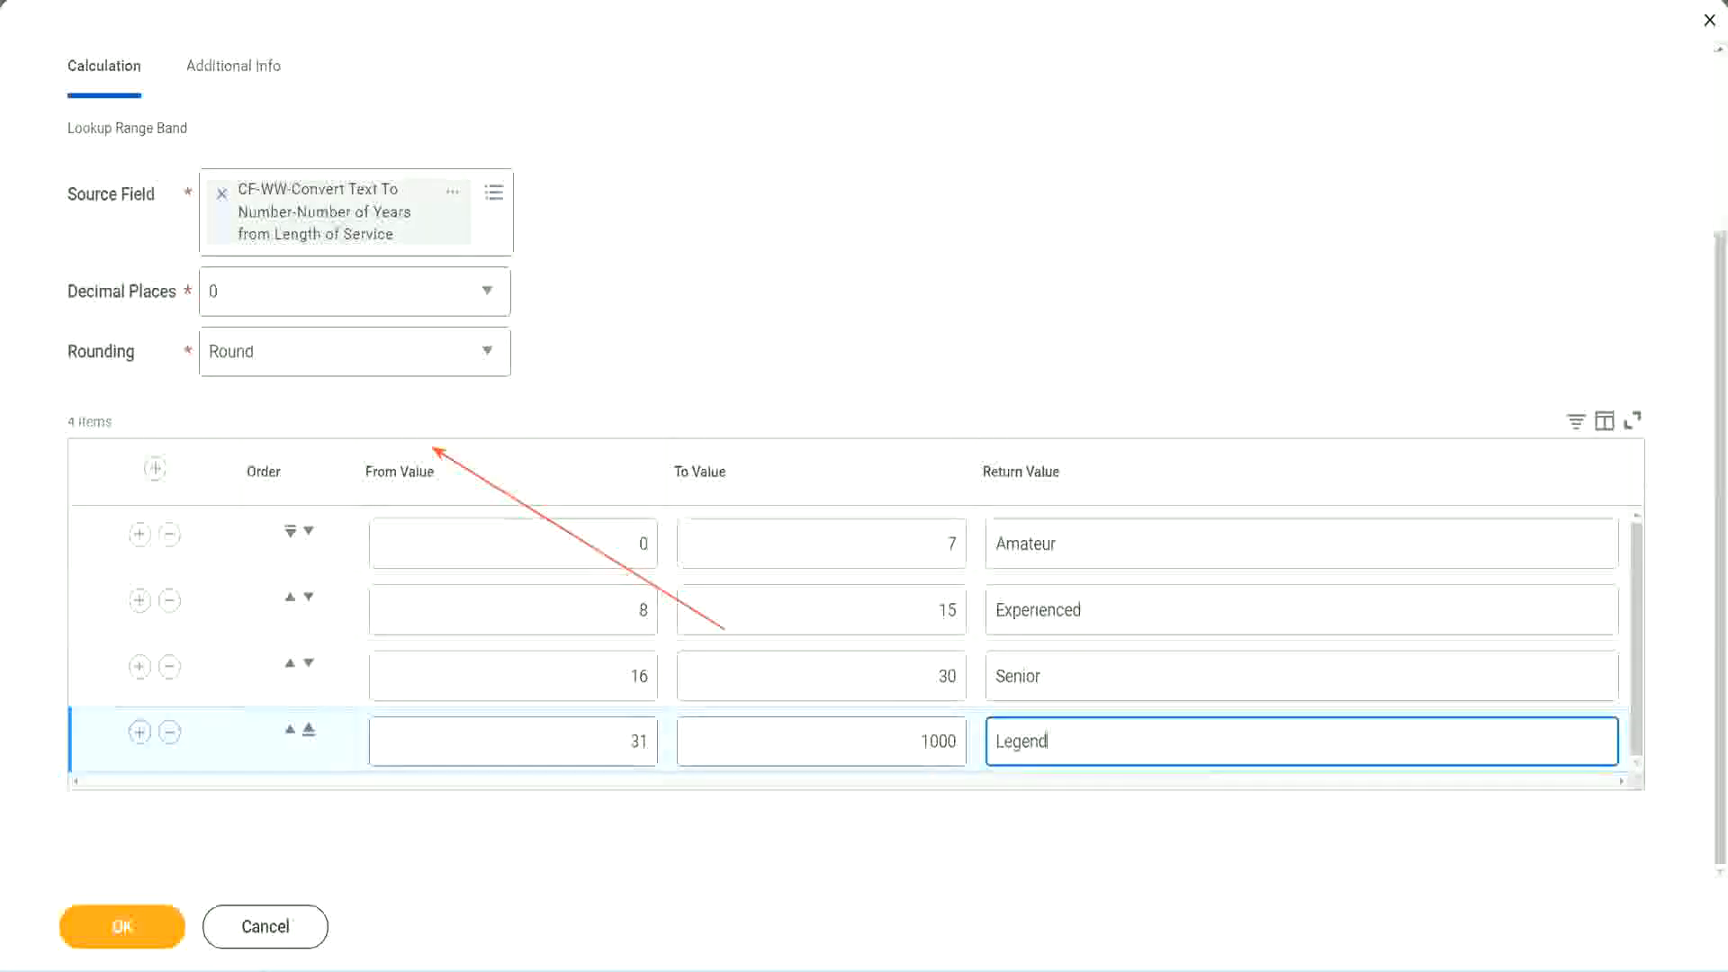
click(806, 298)
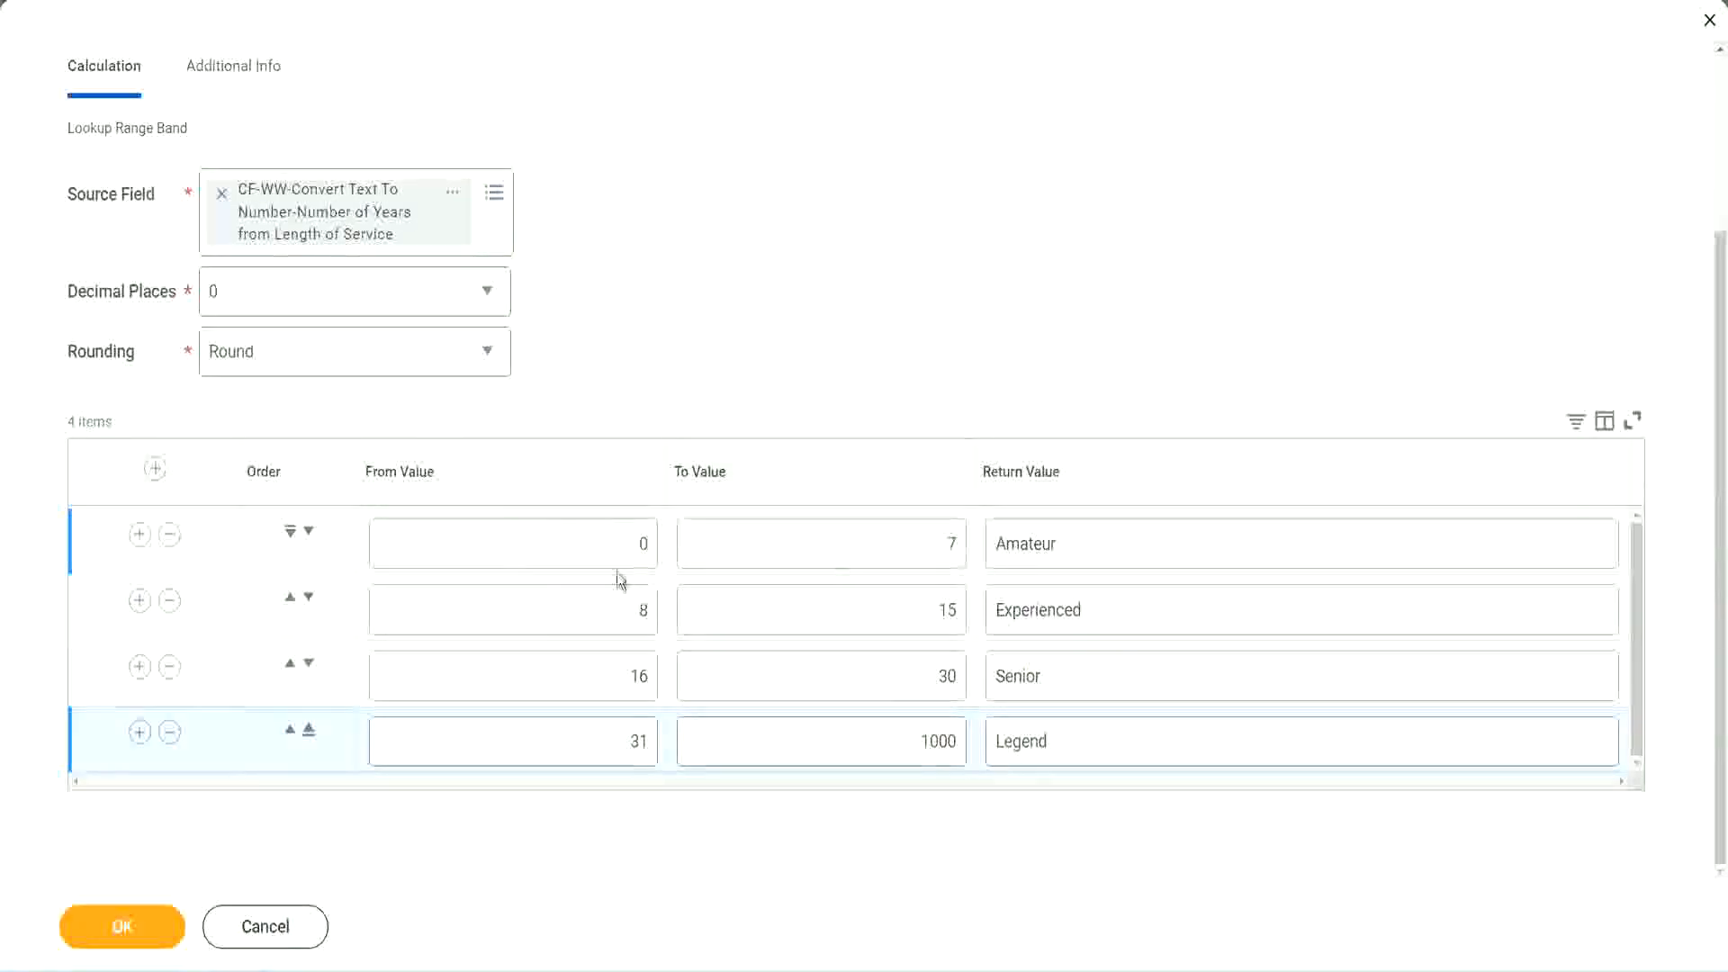
- Review the value ranges of the bands and their return values in the range band table
double_click(1121, 540)
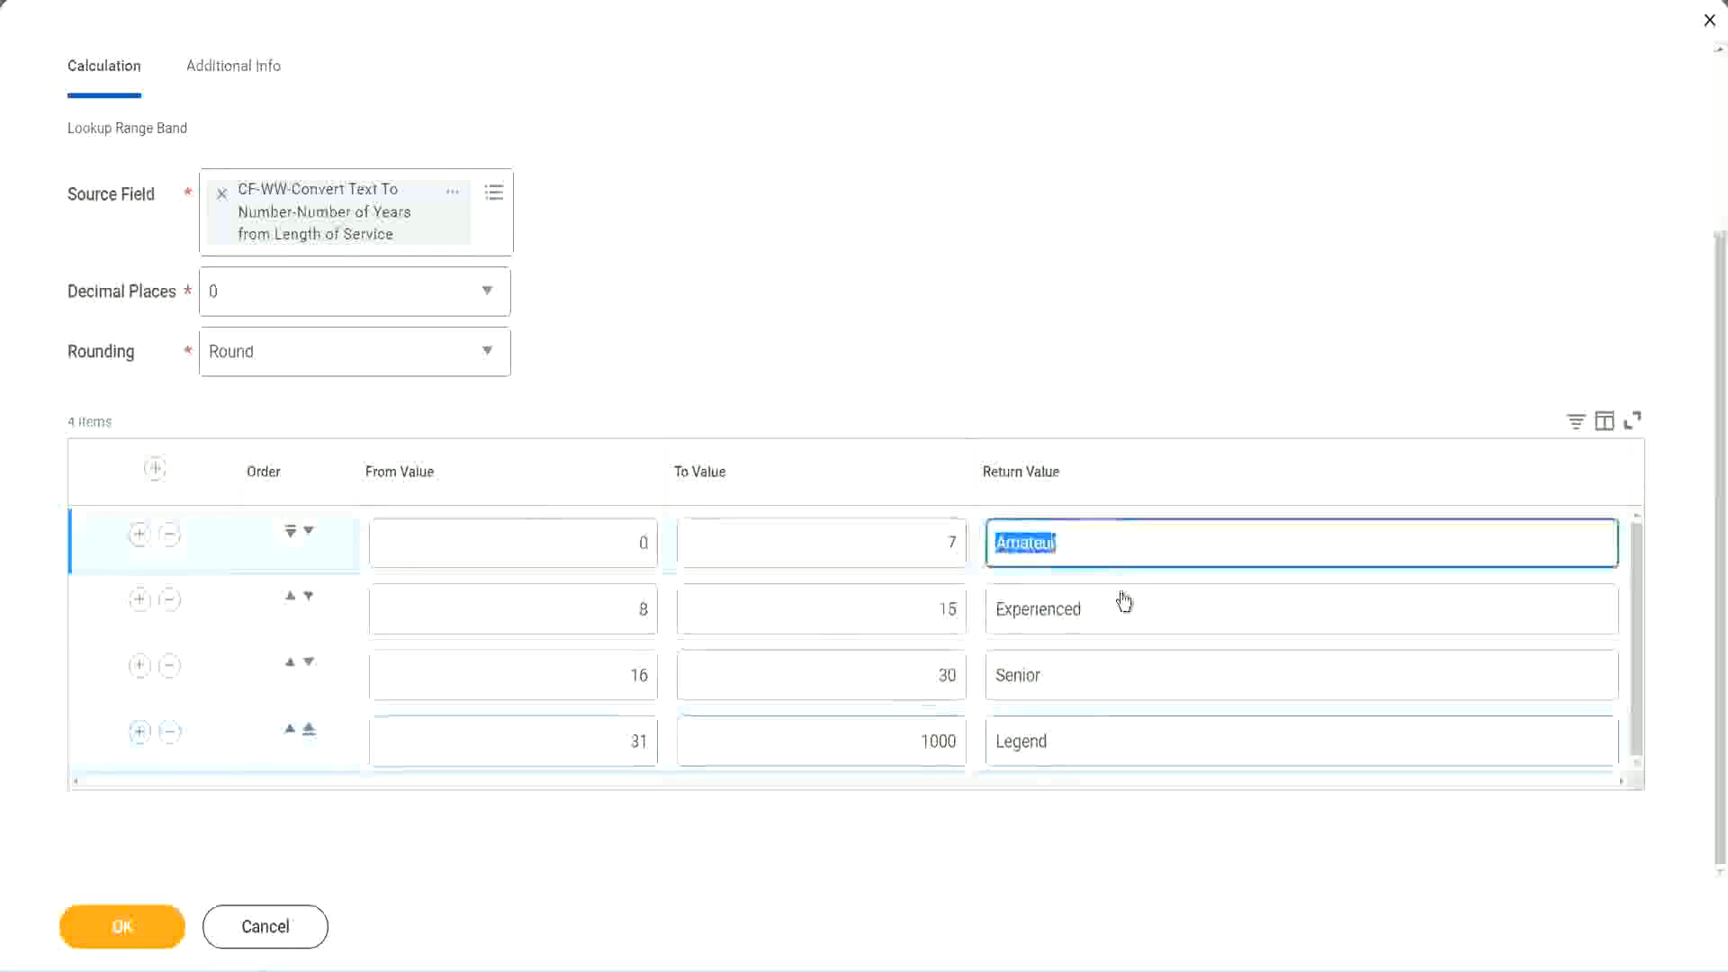
double_click(1103, 621)
double_click(1091, 684)
double_click(1089, 741)
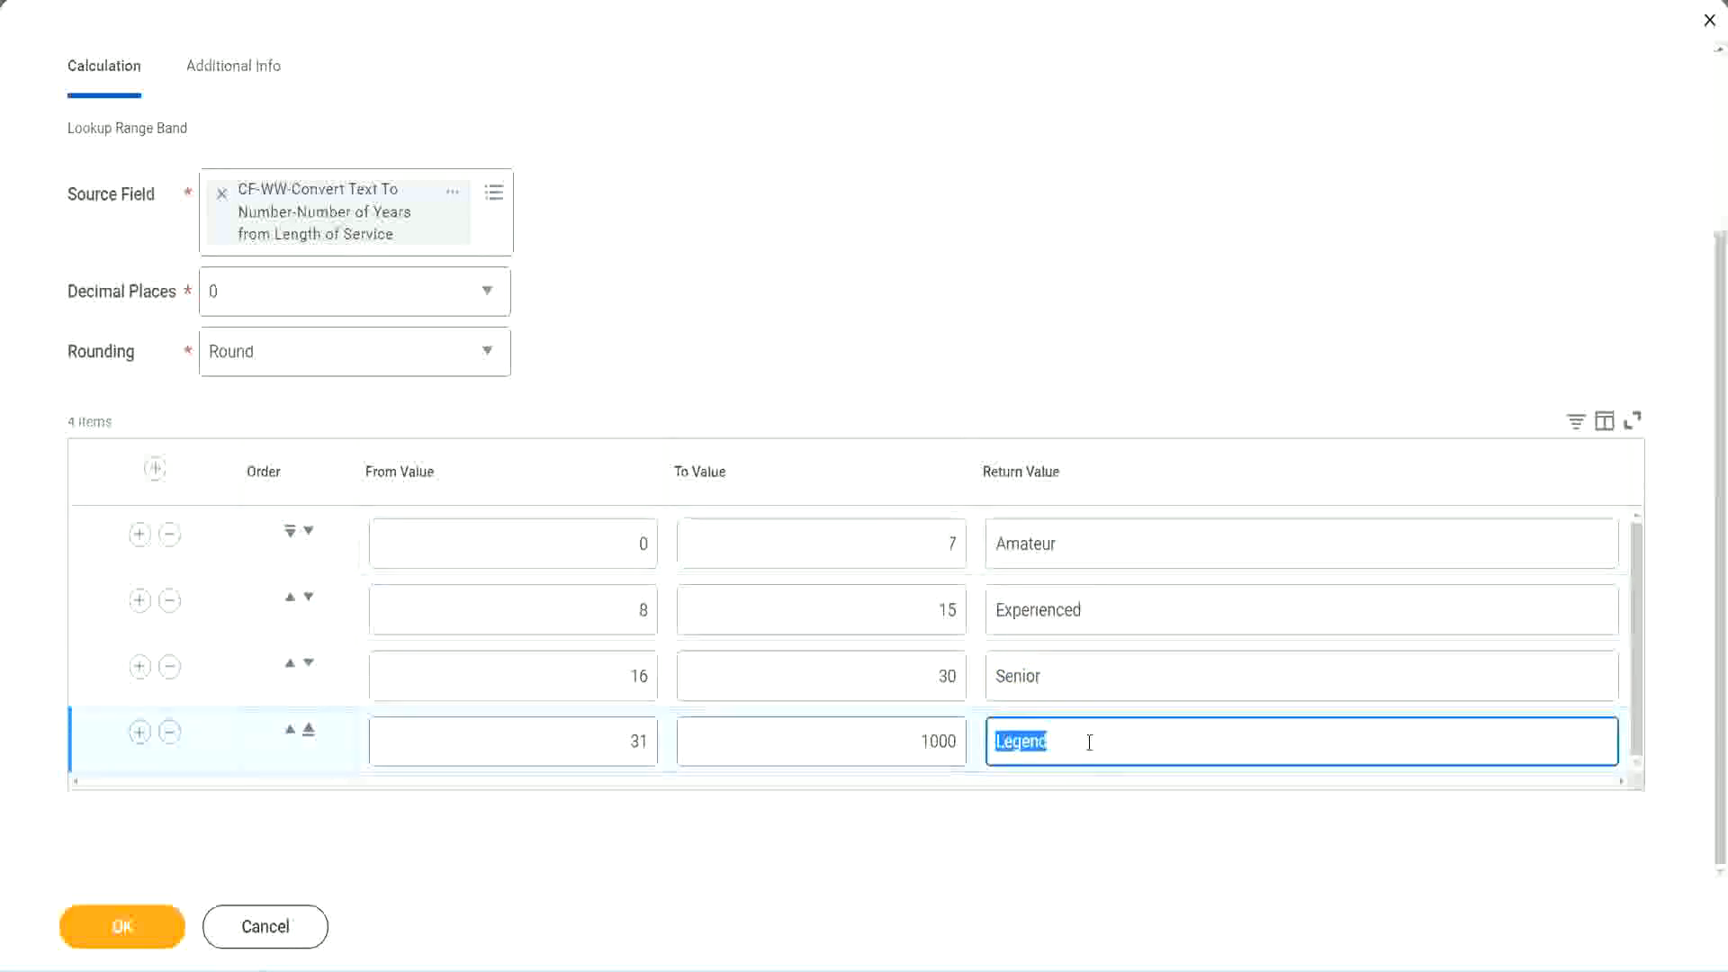
double_click(548, 551)
click(886, 529)
click(1132, 556)
click(1116, 617)
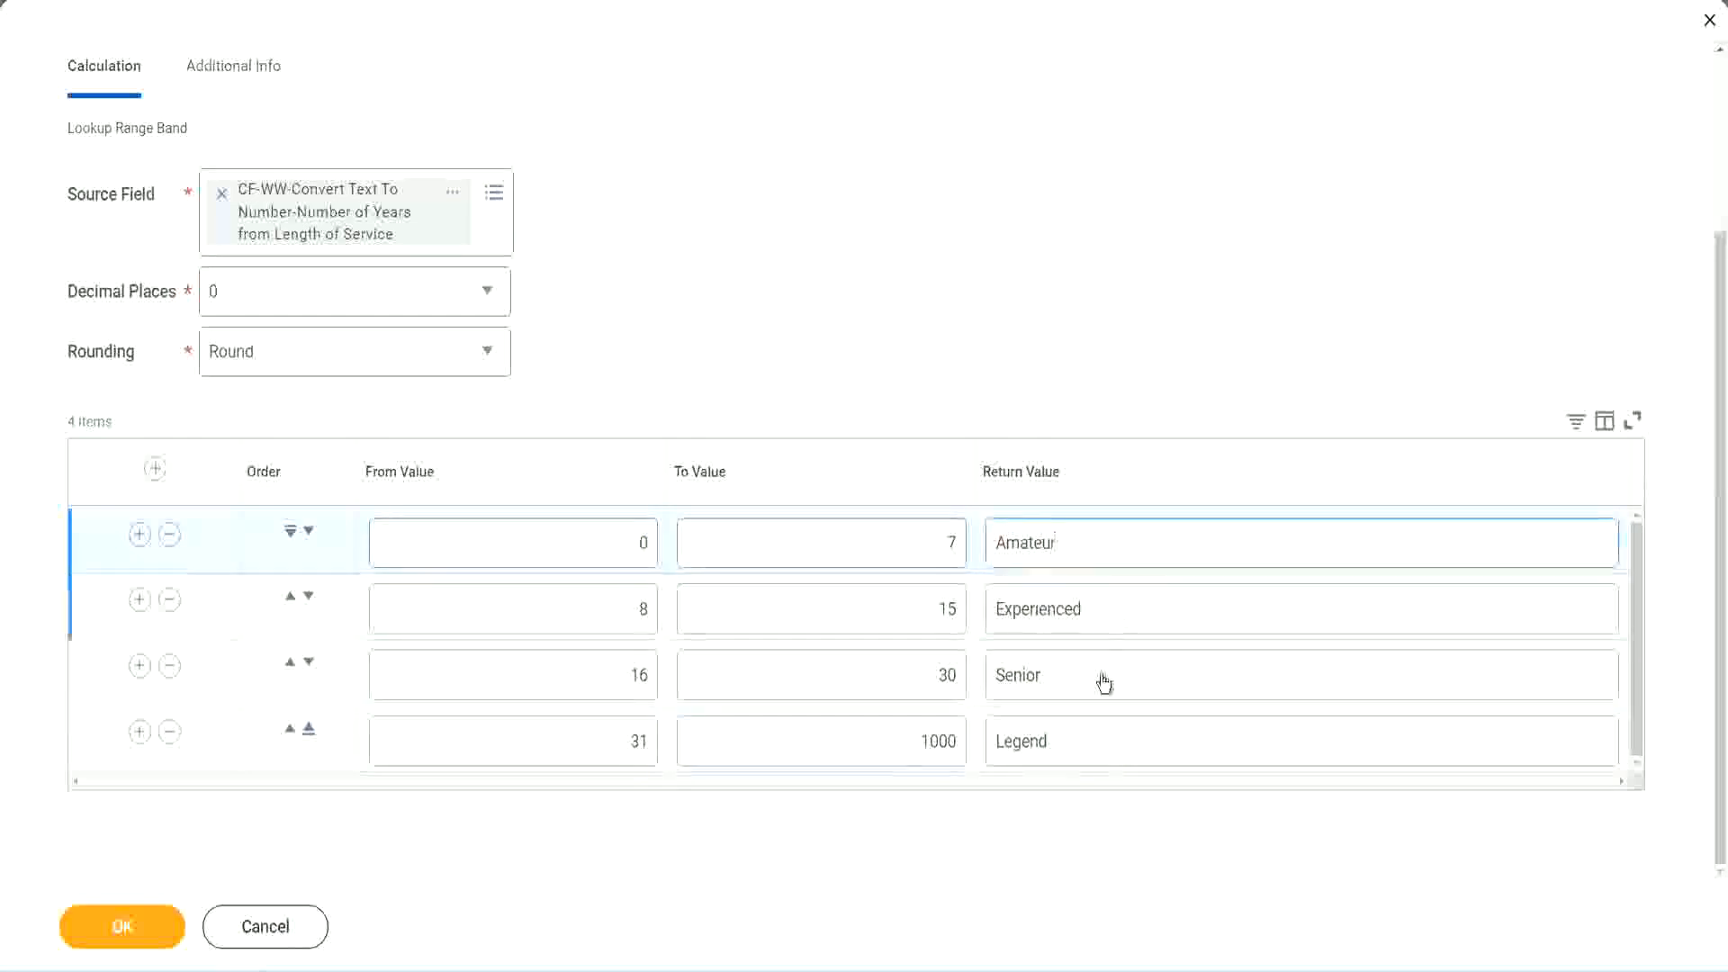
click(1104, 680)
click(1087, 734)
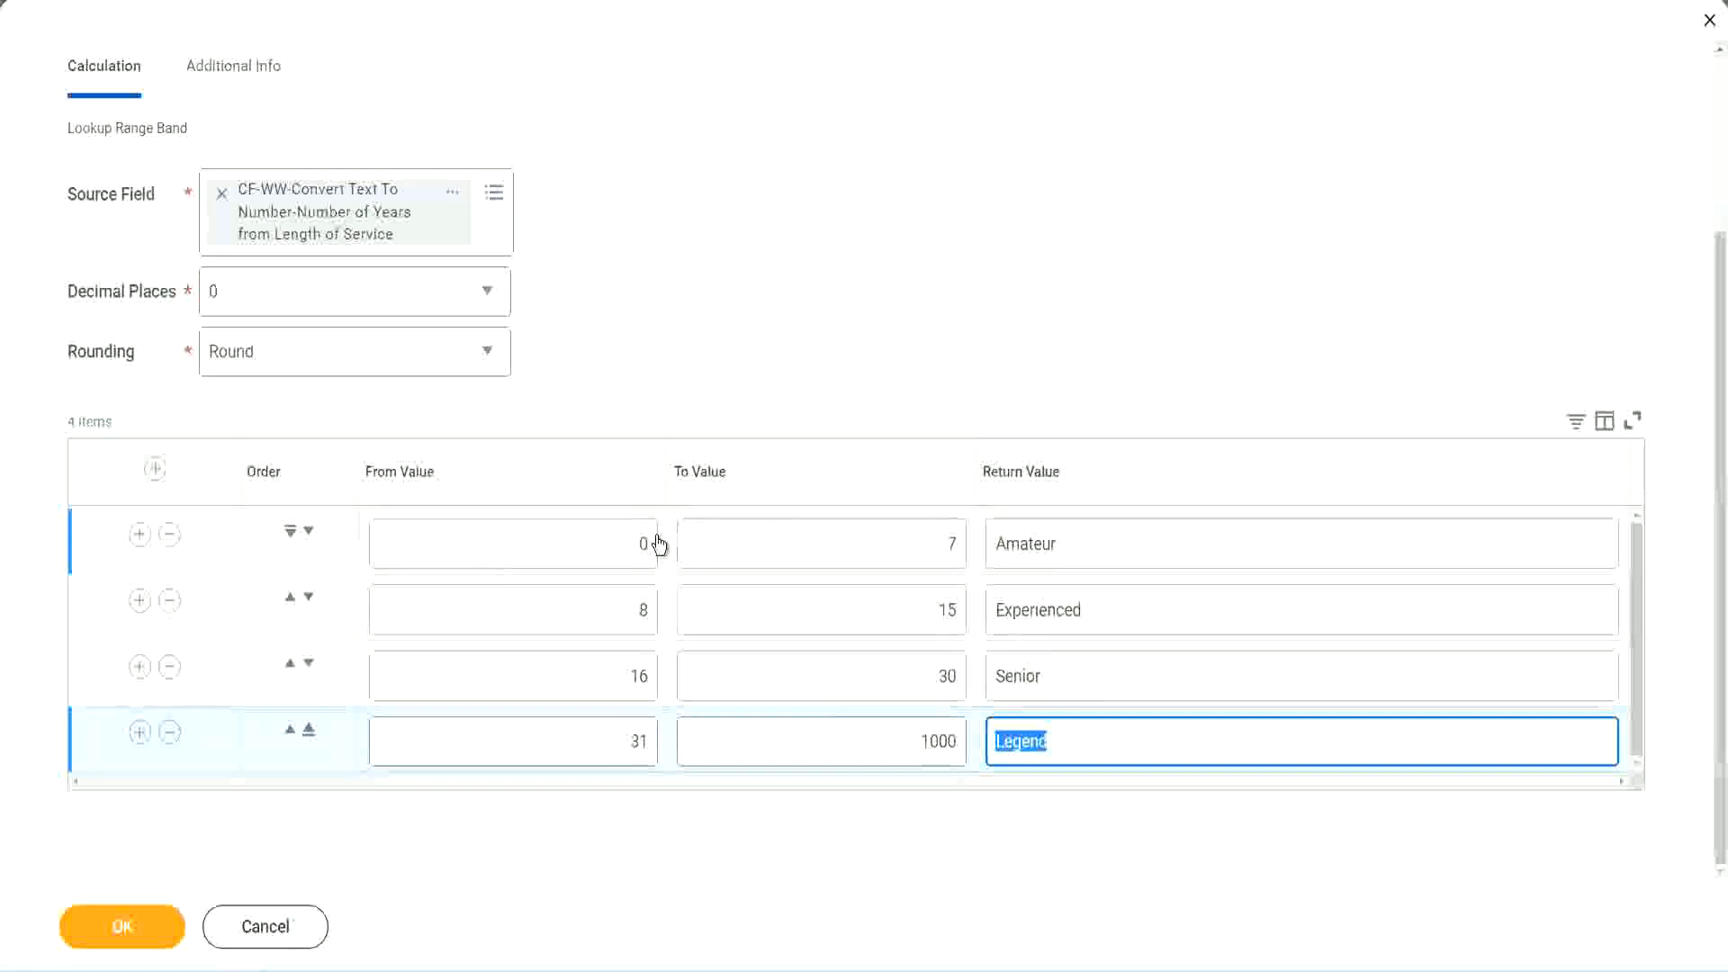
click(836, 434)
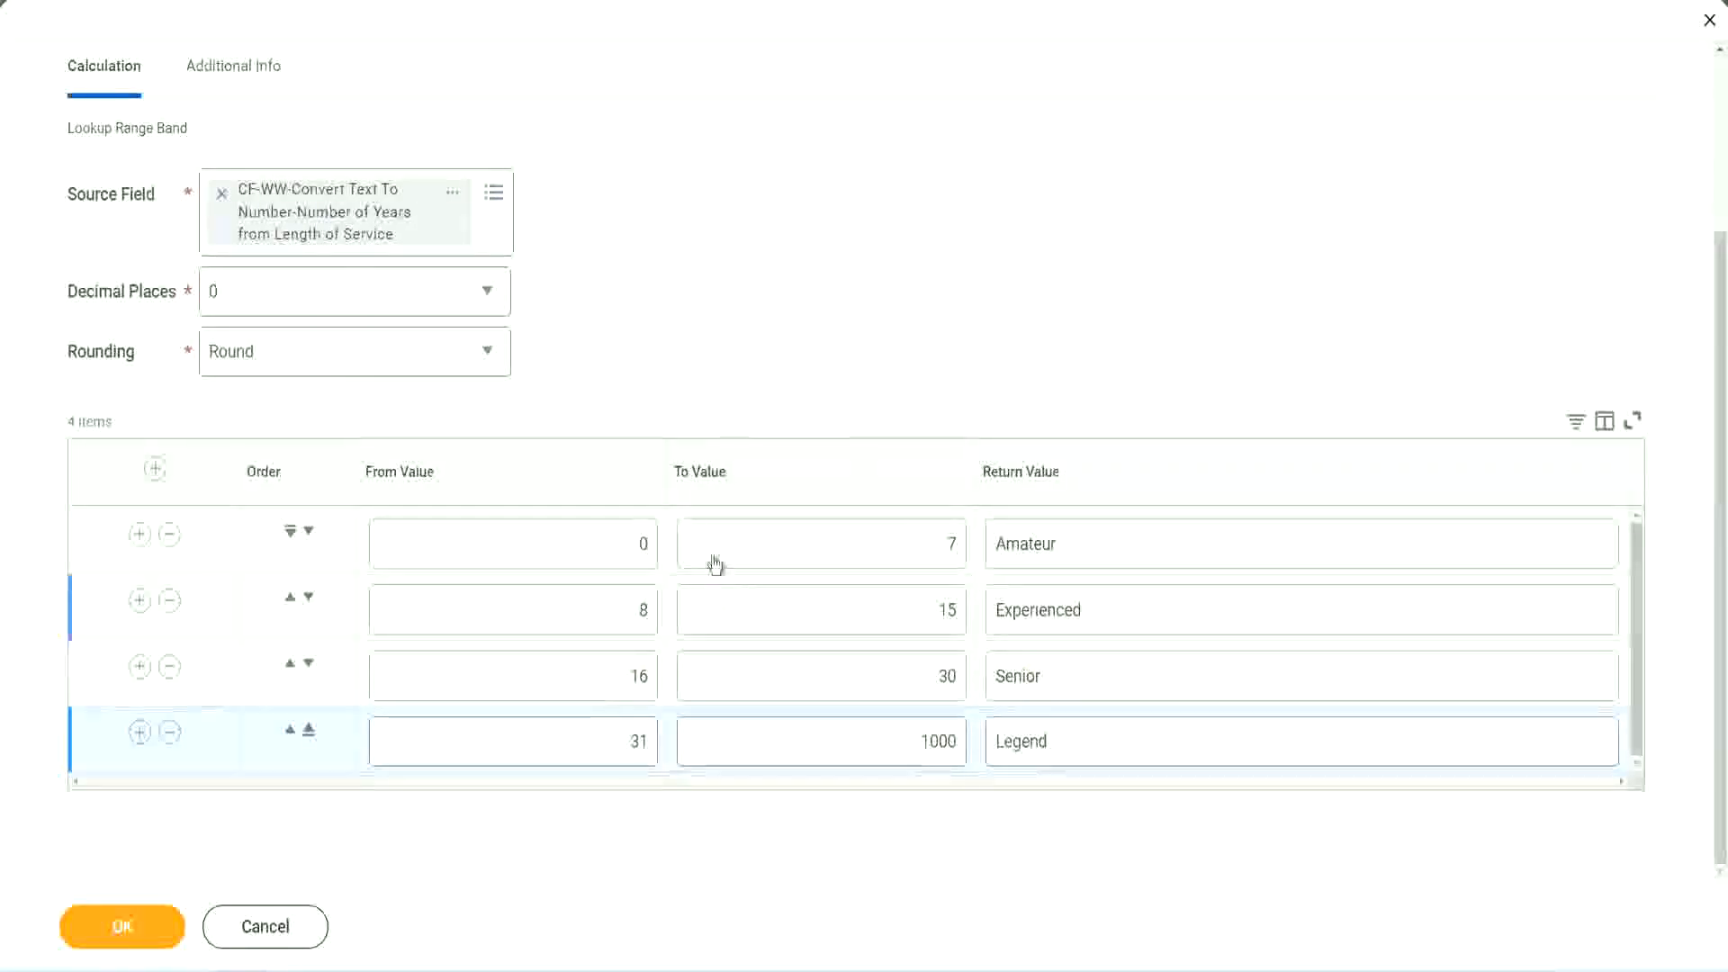
- Save the Lookup Range Band calculated field and copy its name from the save confirmation
click(119, 924)
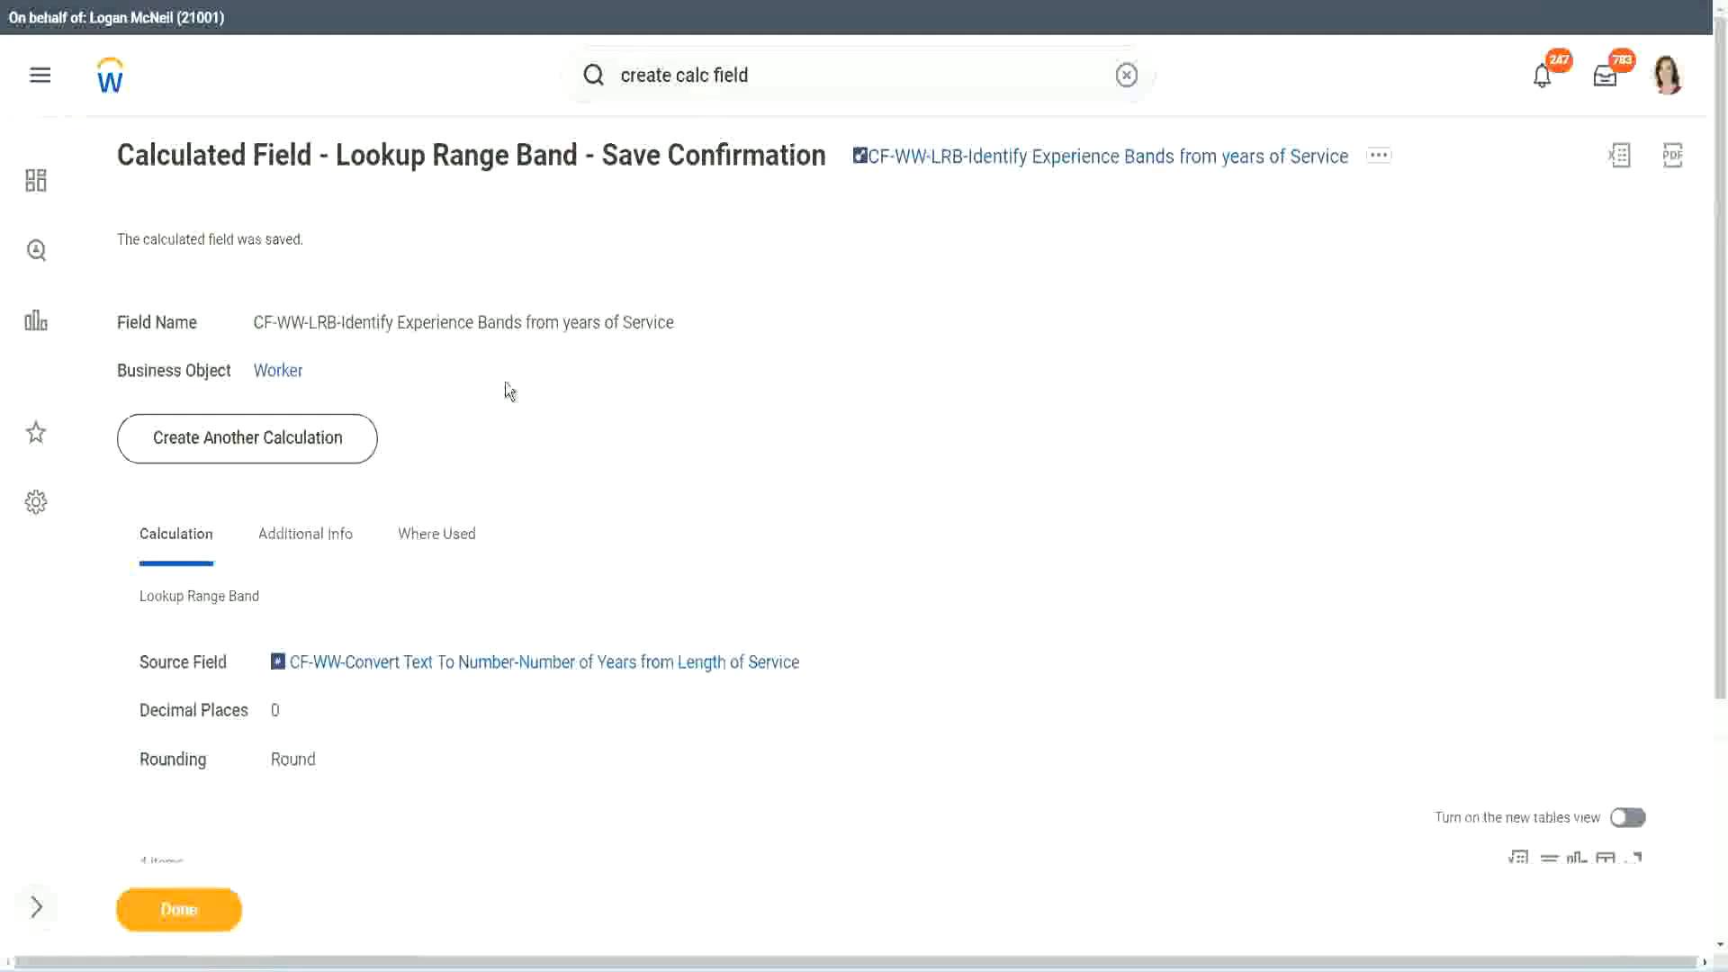
right_click(1005, 165)
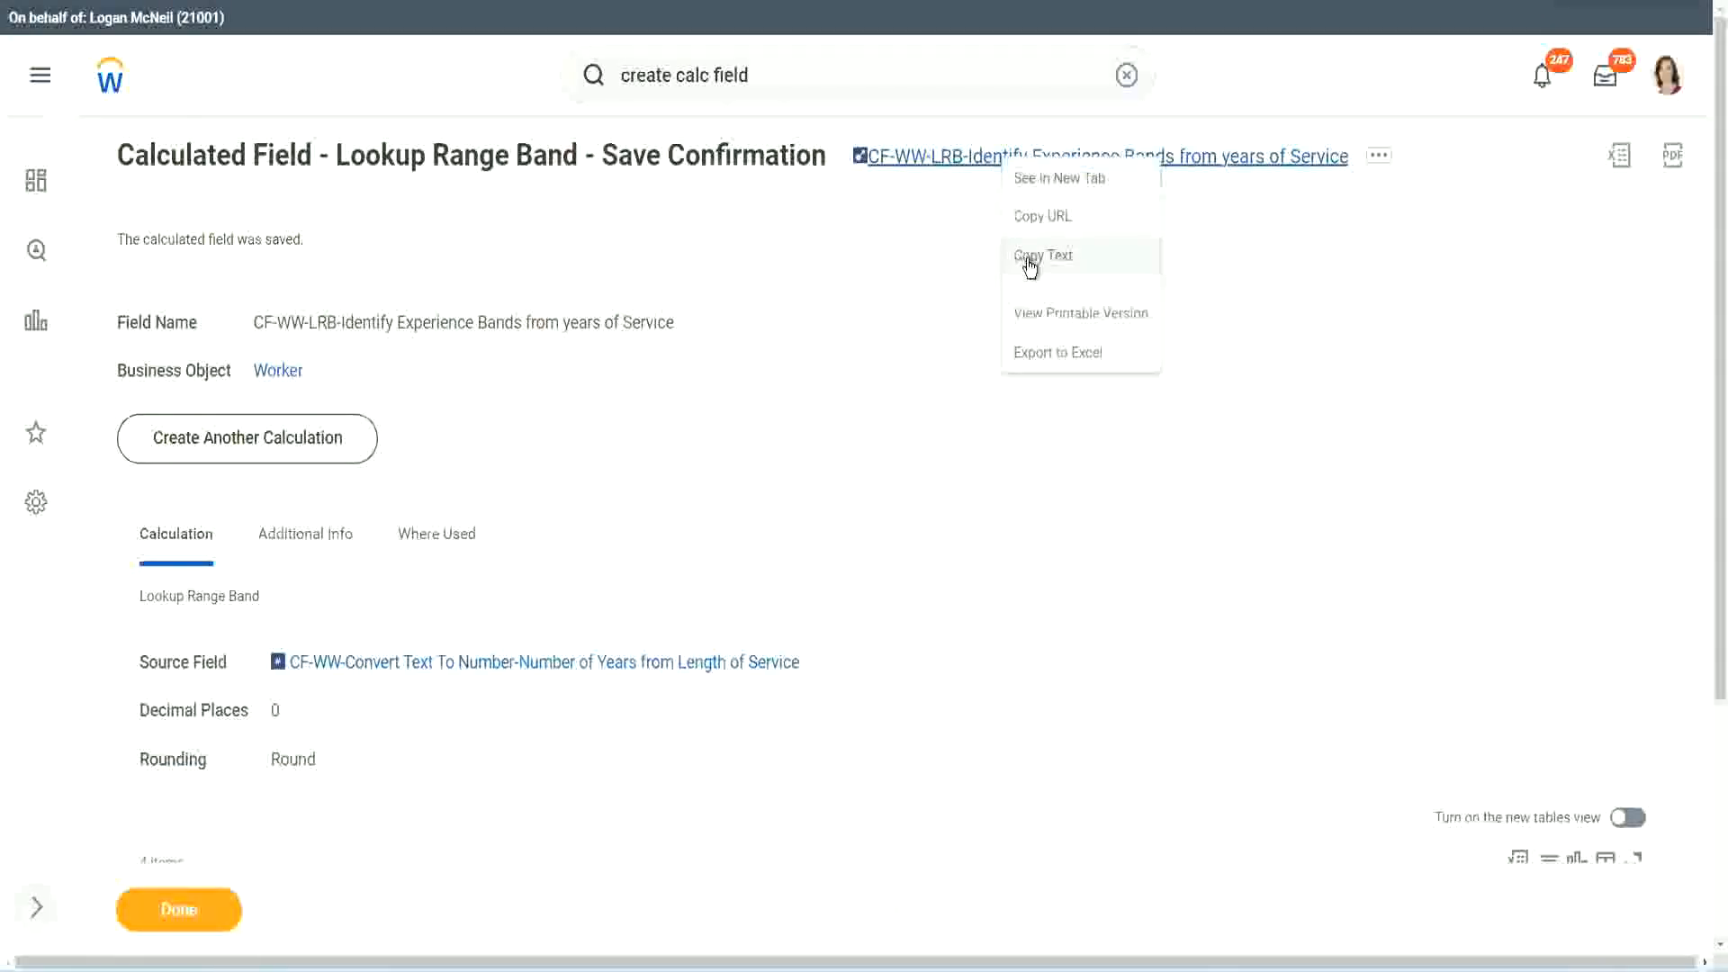
click(1020, 268)
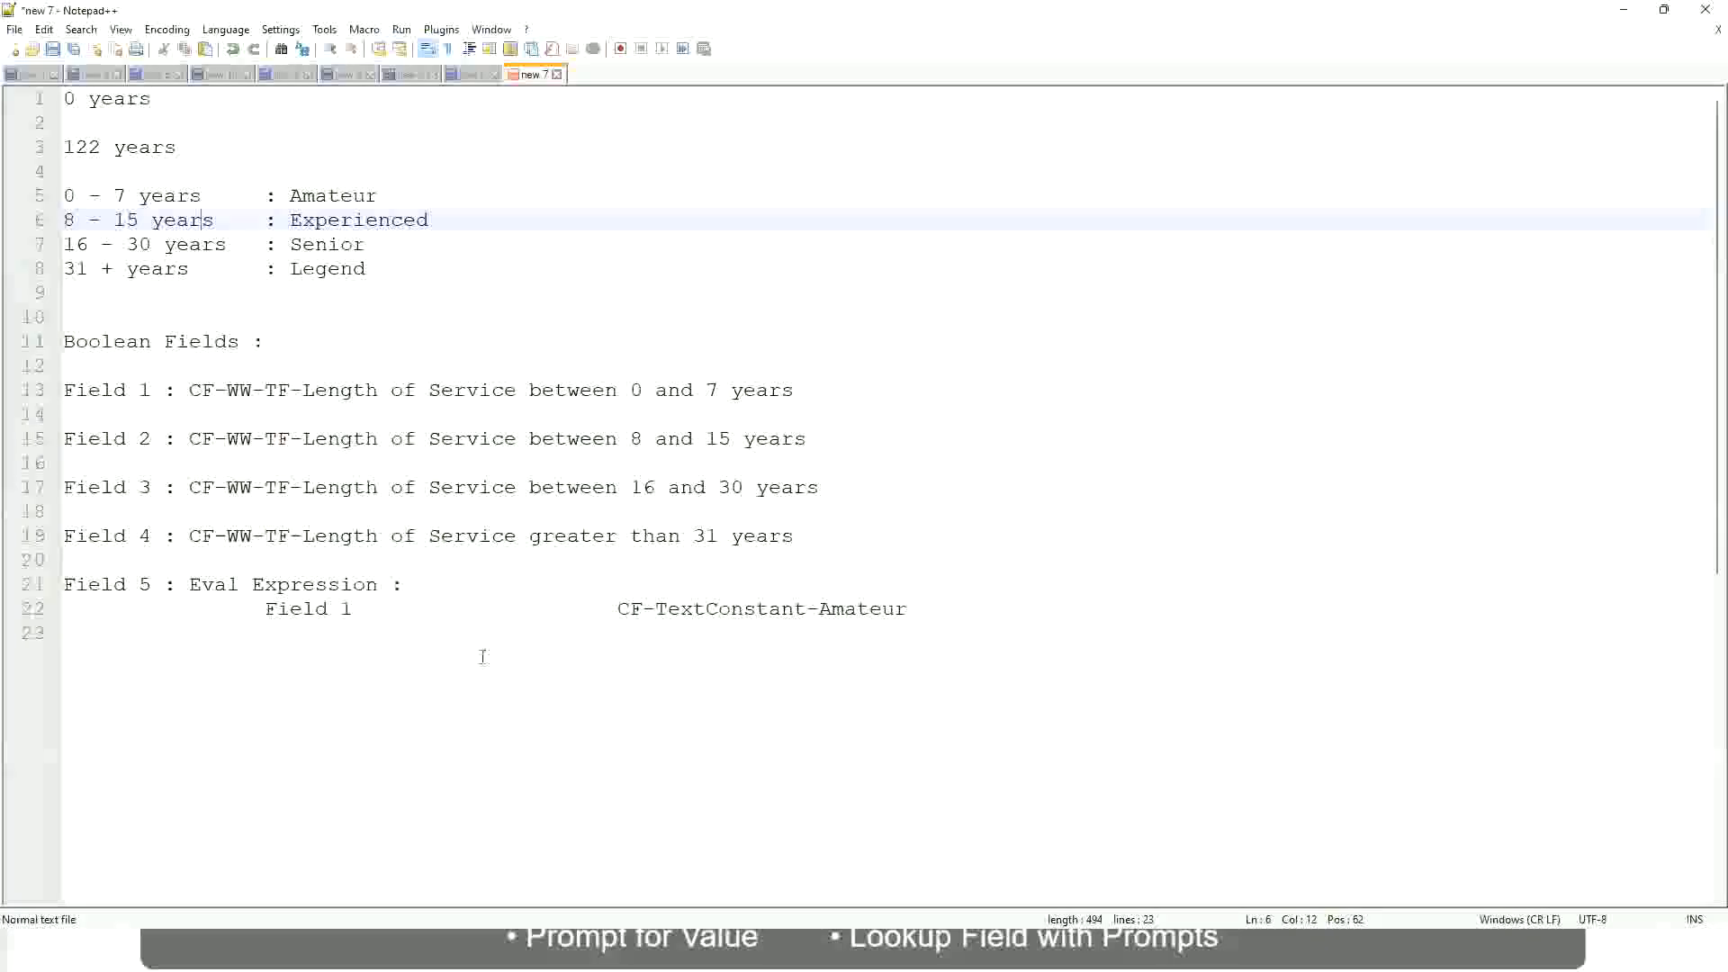
- Start a new notes line a few rows below the Eval Expression section with the amount 10,000 USD
key(Return)
key(Return)
key(Return)
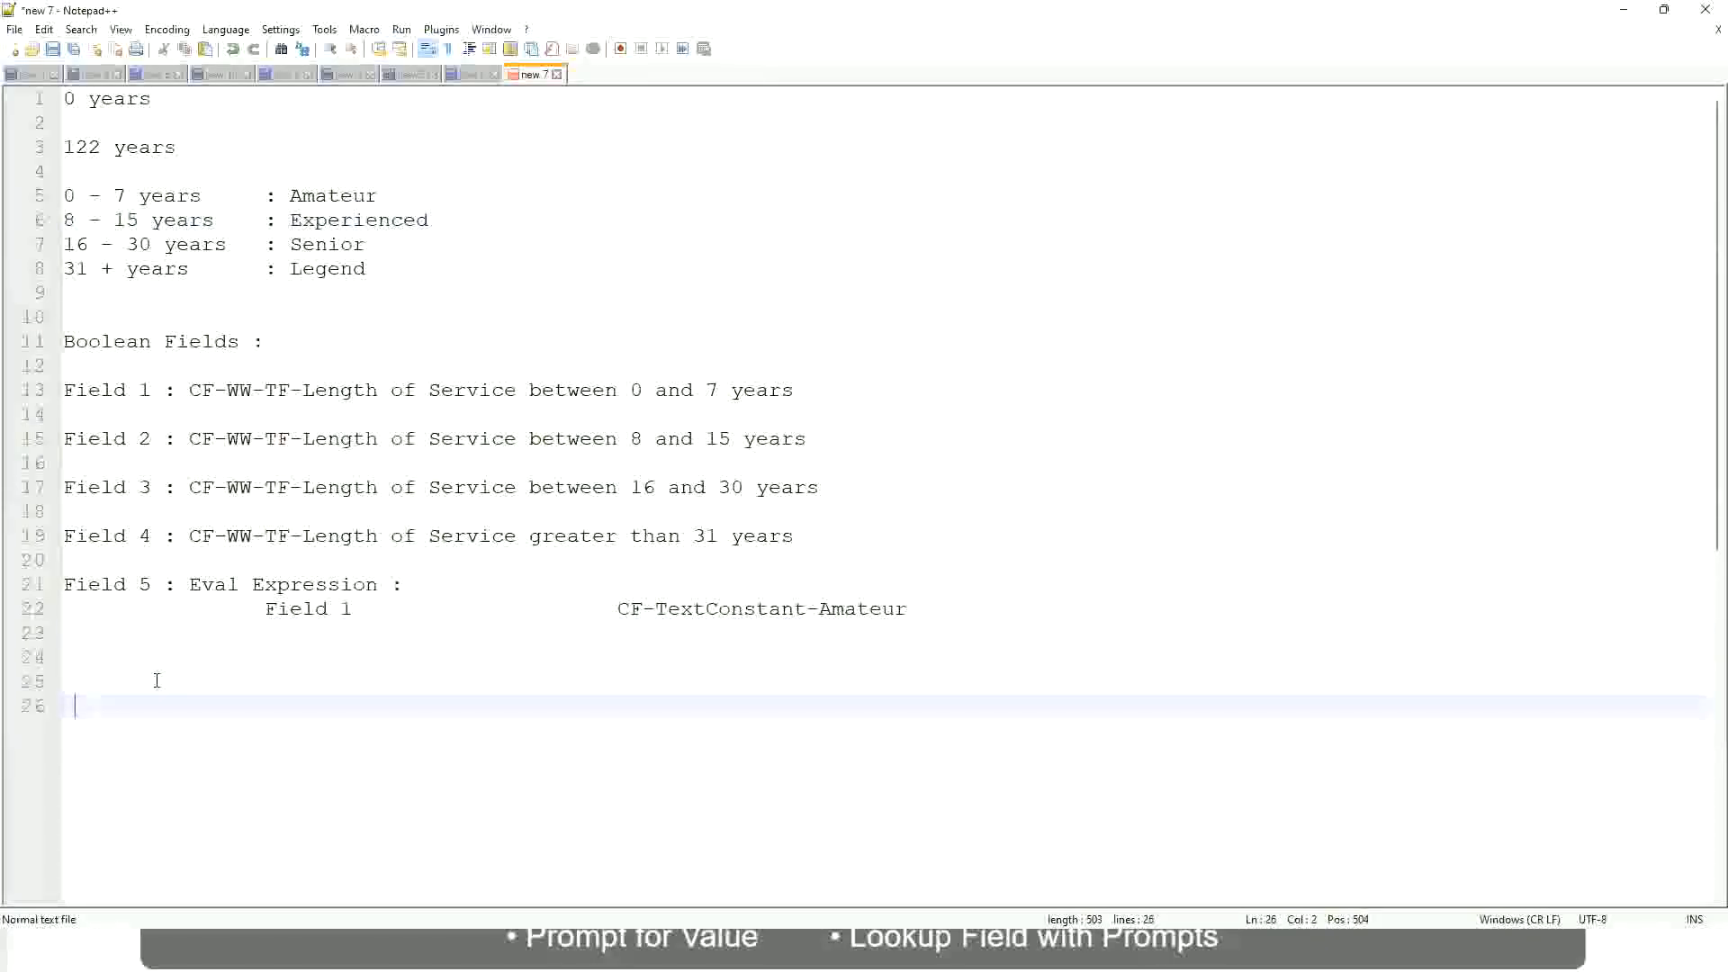
key(Home)
text(10,000 USD)
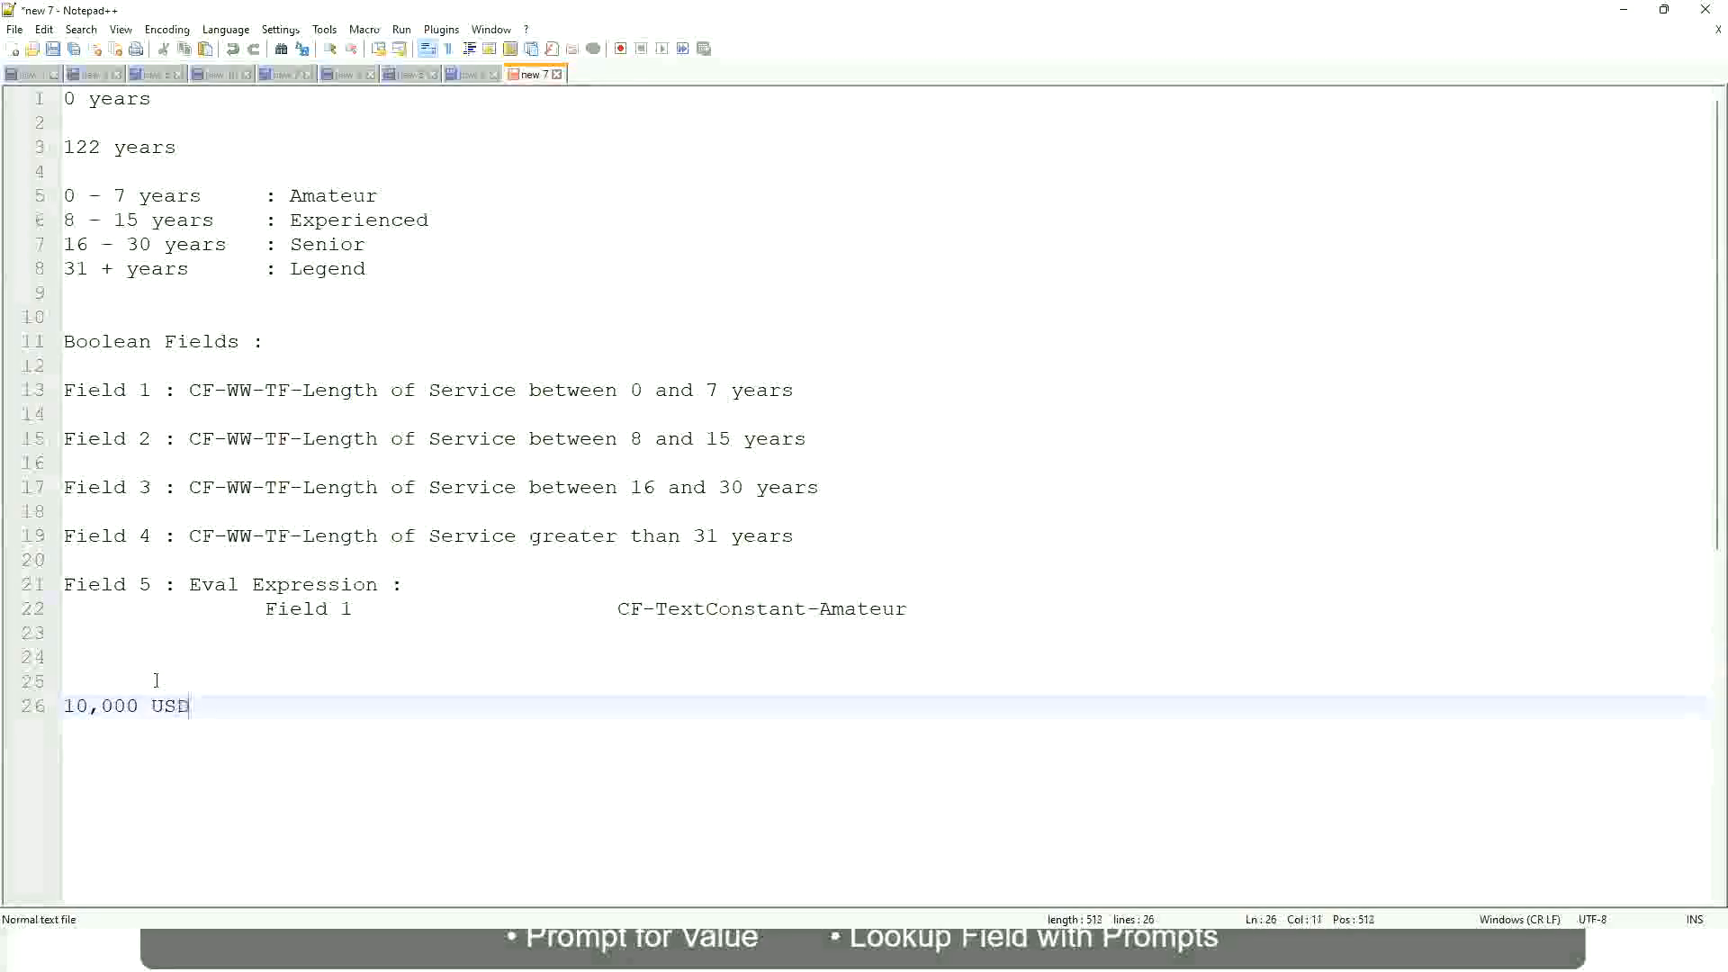
- Add the upper amount 1,000,000 USD further along the 10,000 USD line, separated by a wide gap
key(Tab)
key(Tab)
key(Tab)
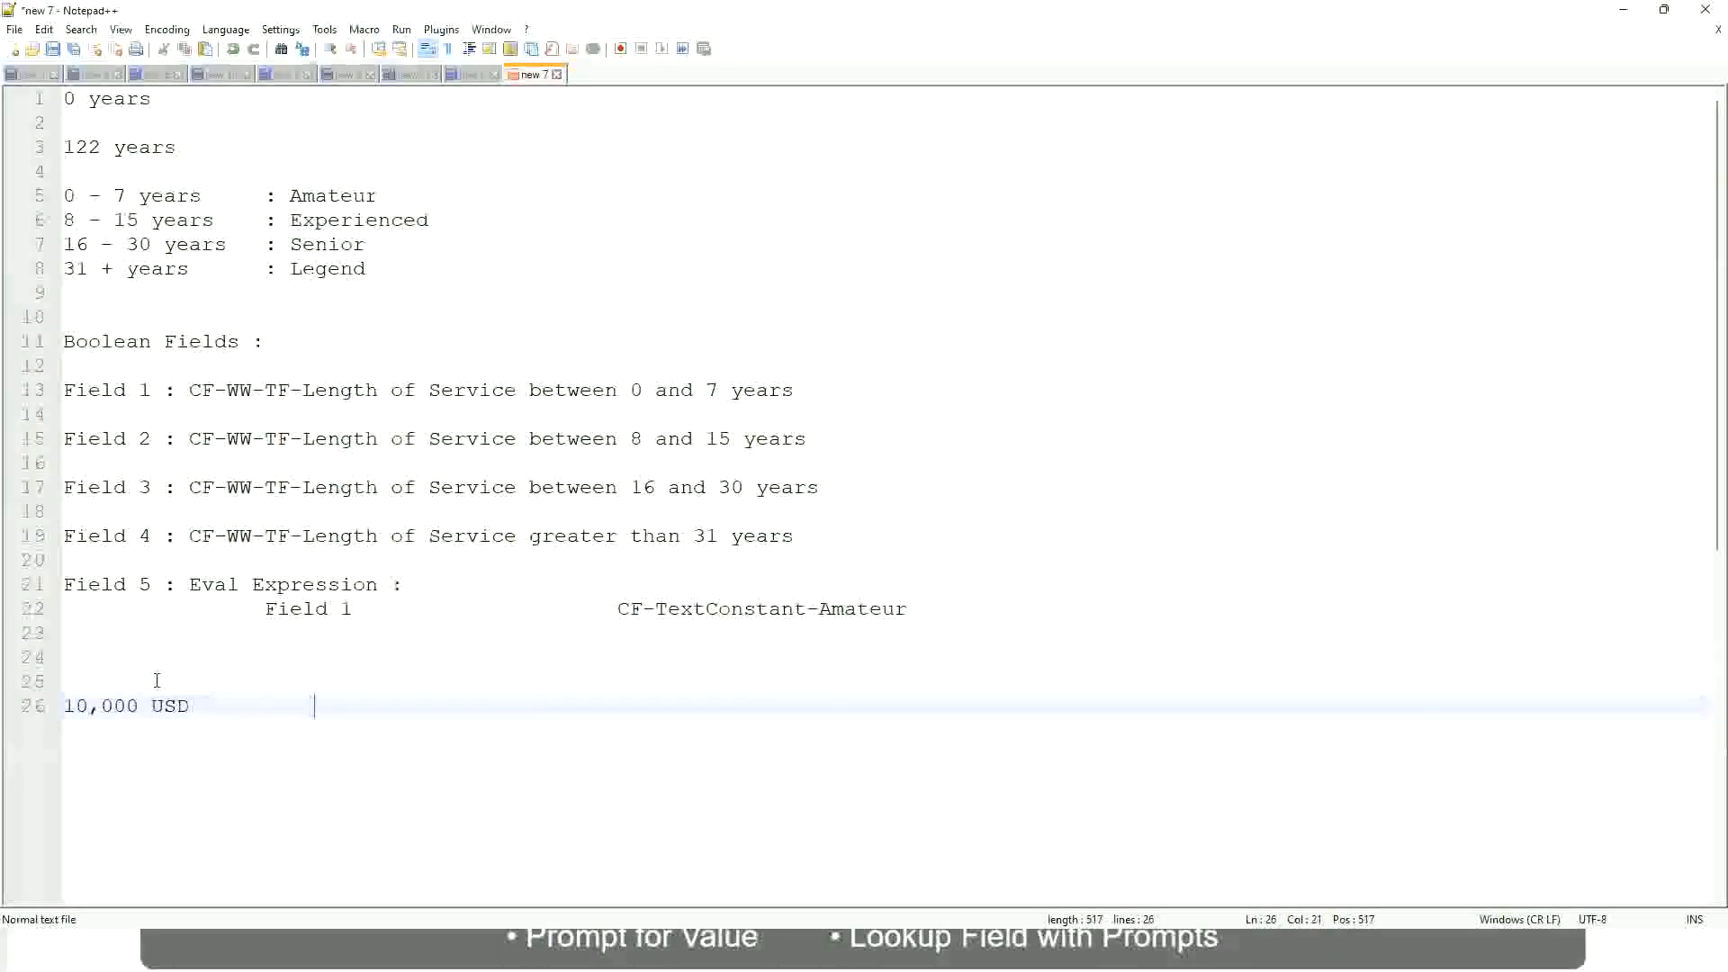
key(Tab)
key(Tab)
text(1,000)
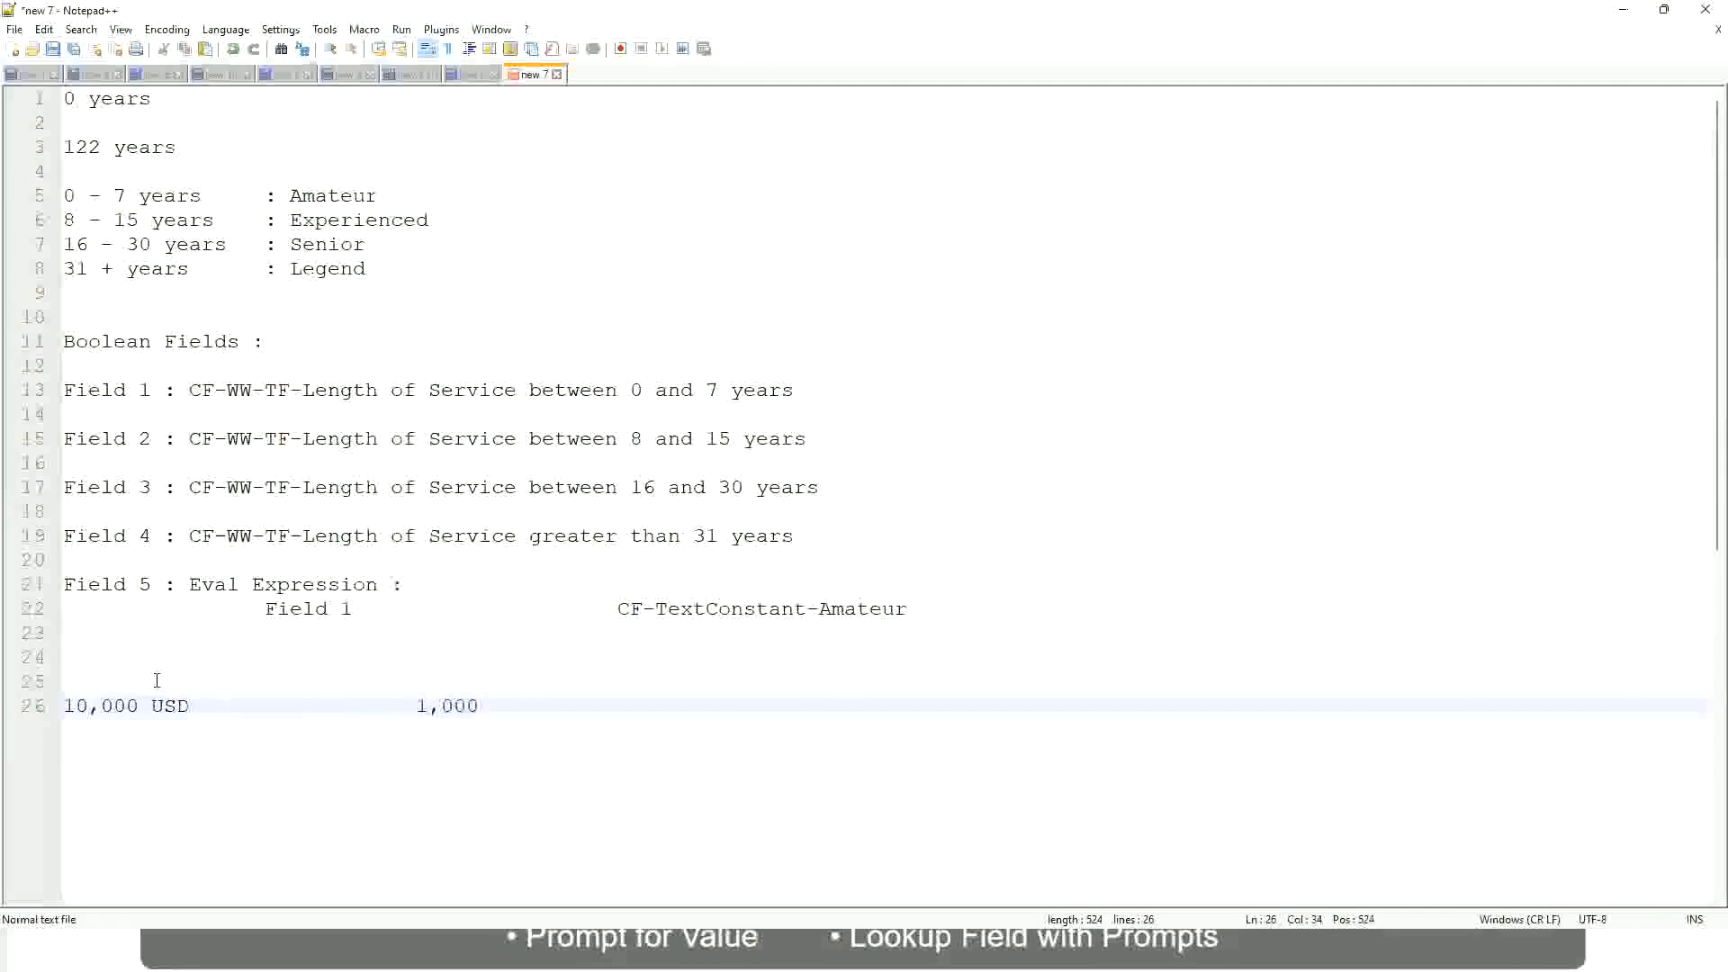
text(,000)
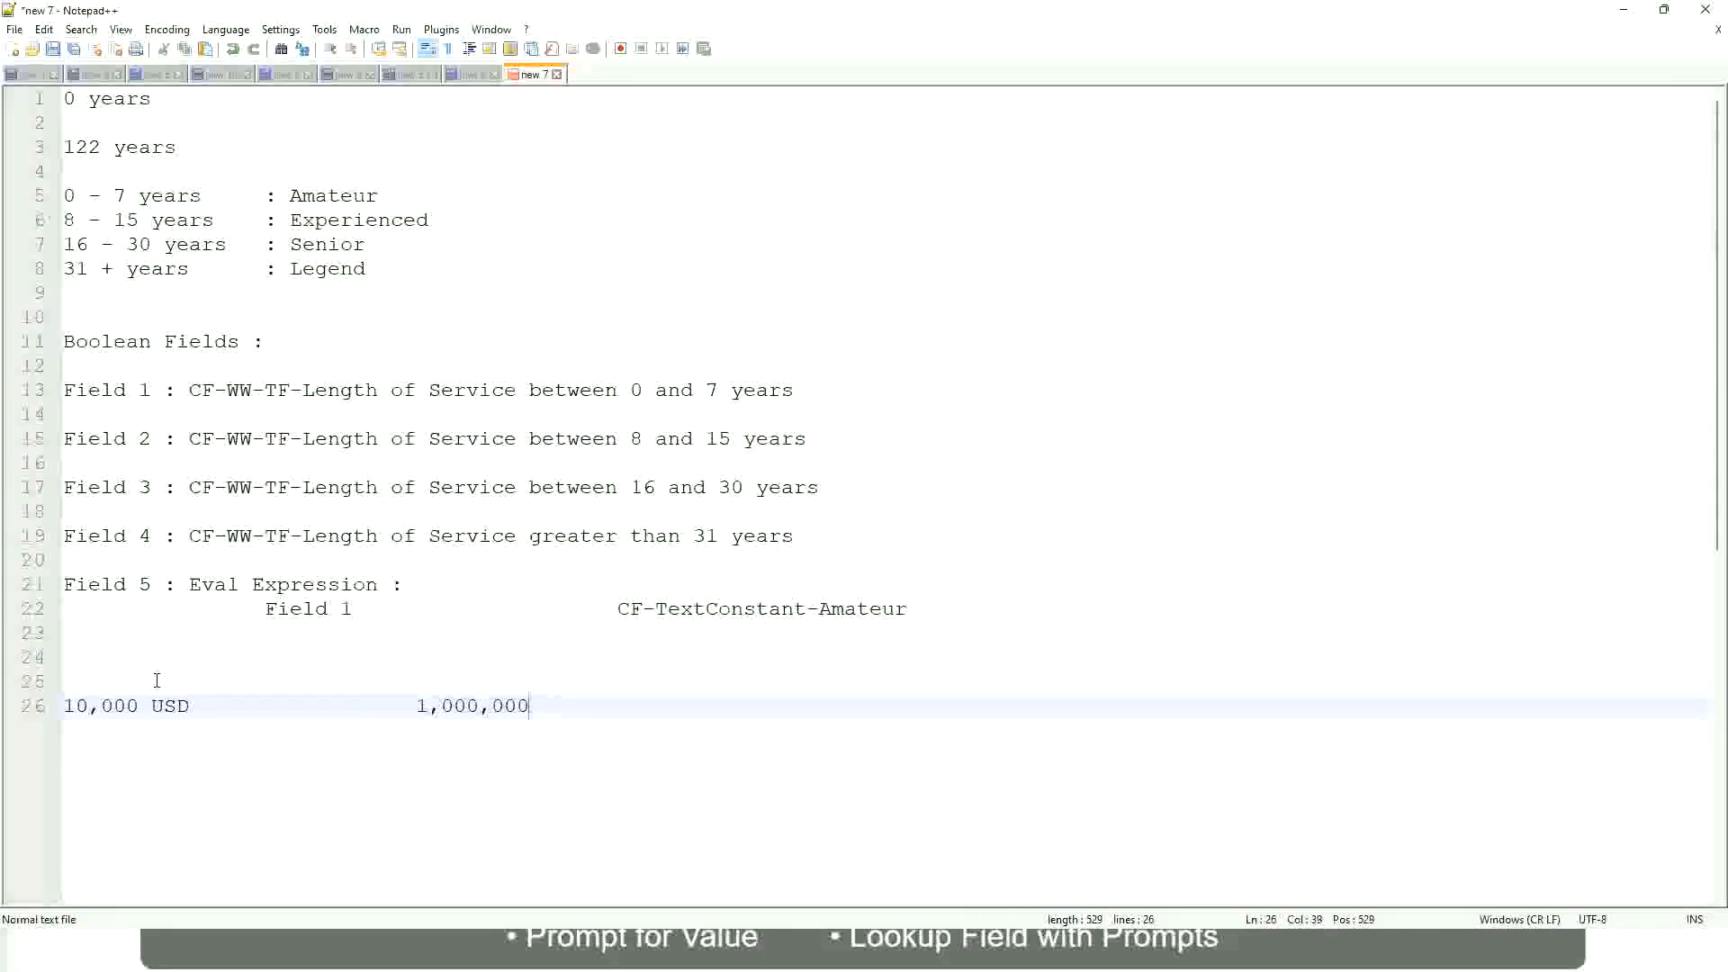
key(Left)
key(Left)
key(Left)
key(Left)
key(Left)
key(Left)
key(Left)
key(Left)
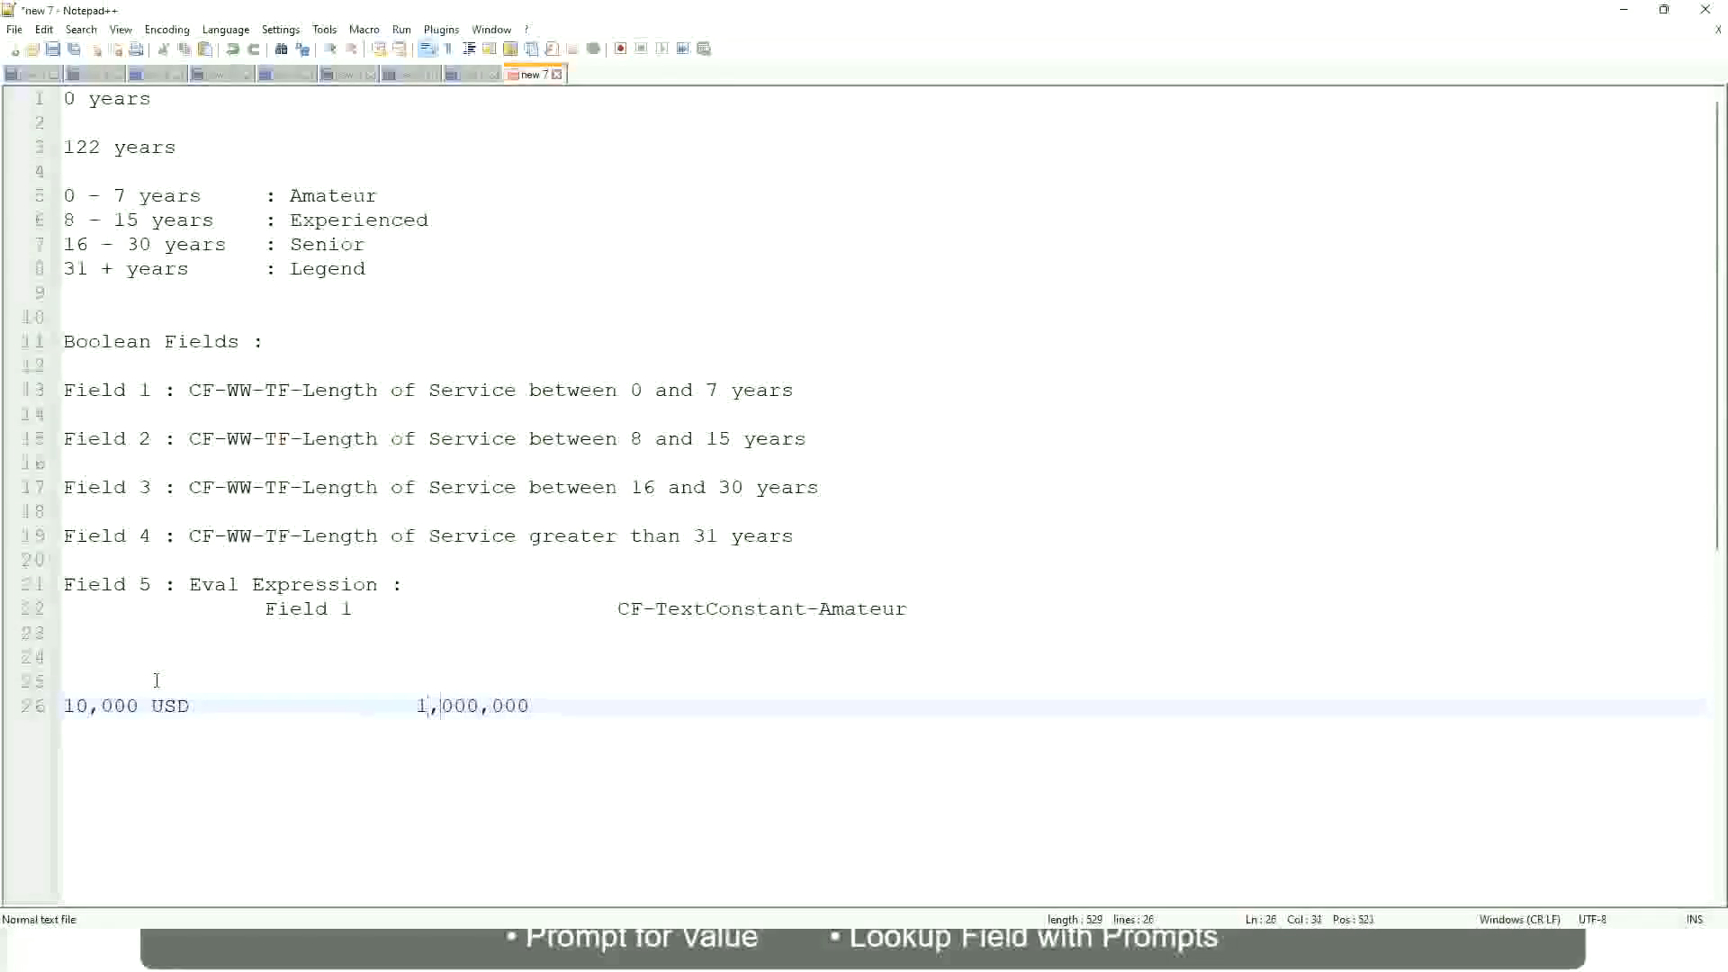
key(Right)
key(Right)
key(Right)
key(Right)
key(Right)
key(Right)
key(Right)
key(Right)
key(Right)
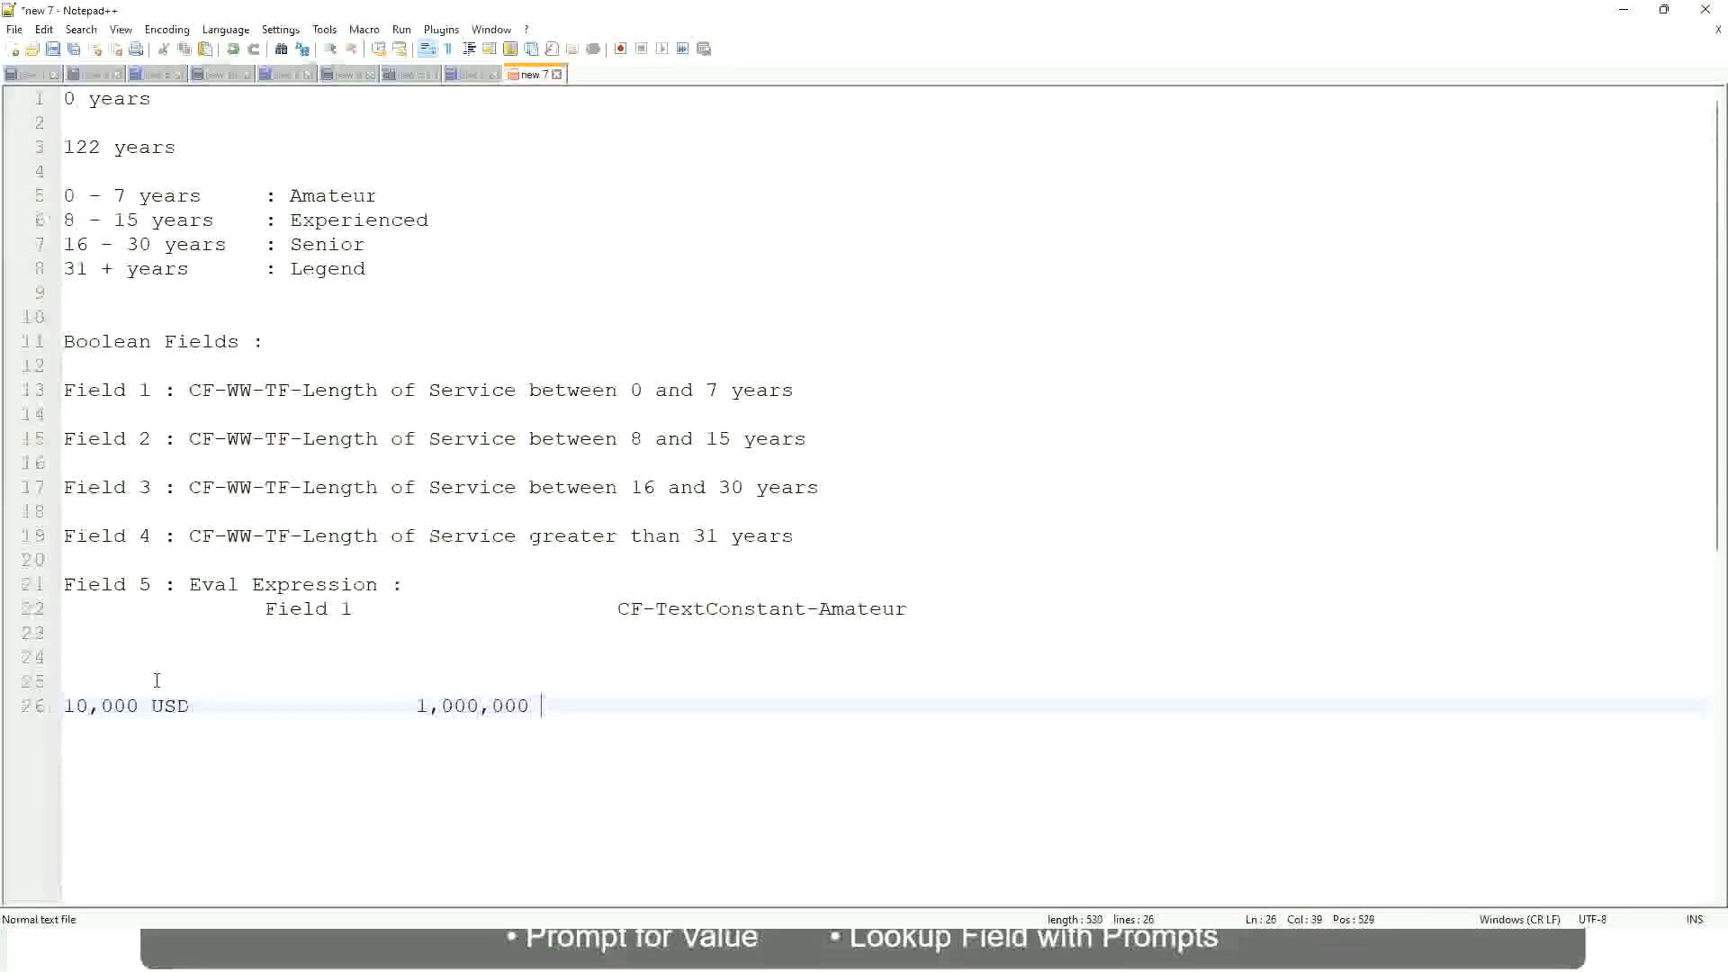
text(USD)
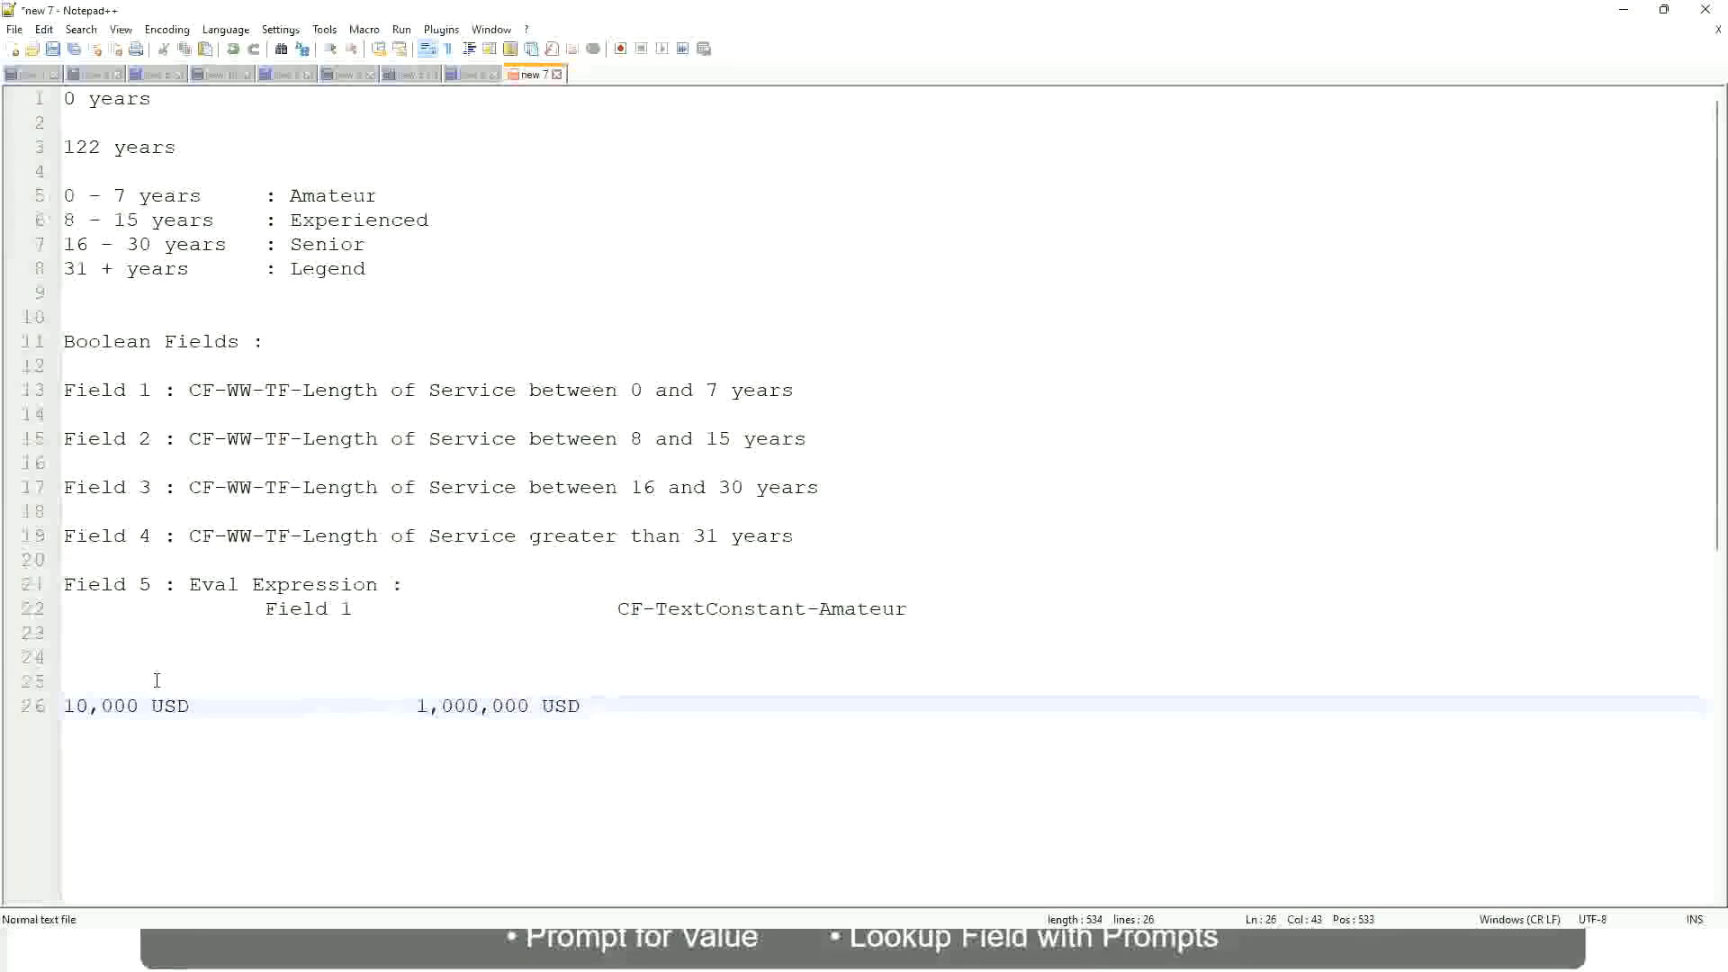
- Below the USD amounts, leave a blank line and add the first amount band as "10 - 50,000 : Low"
key(Return)
key(Return)
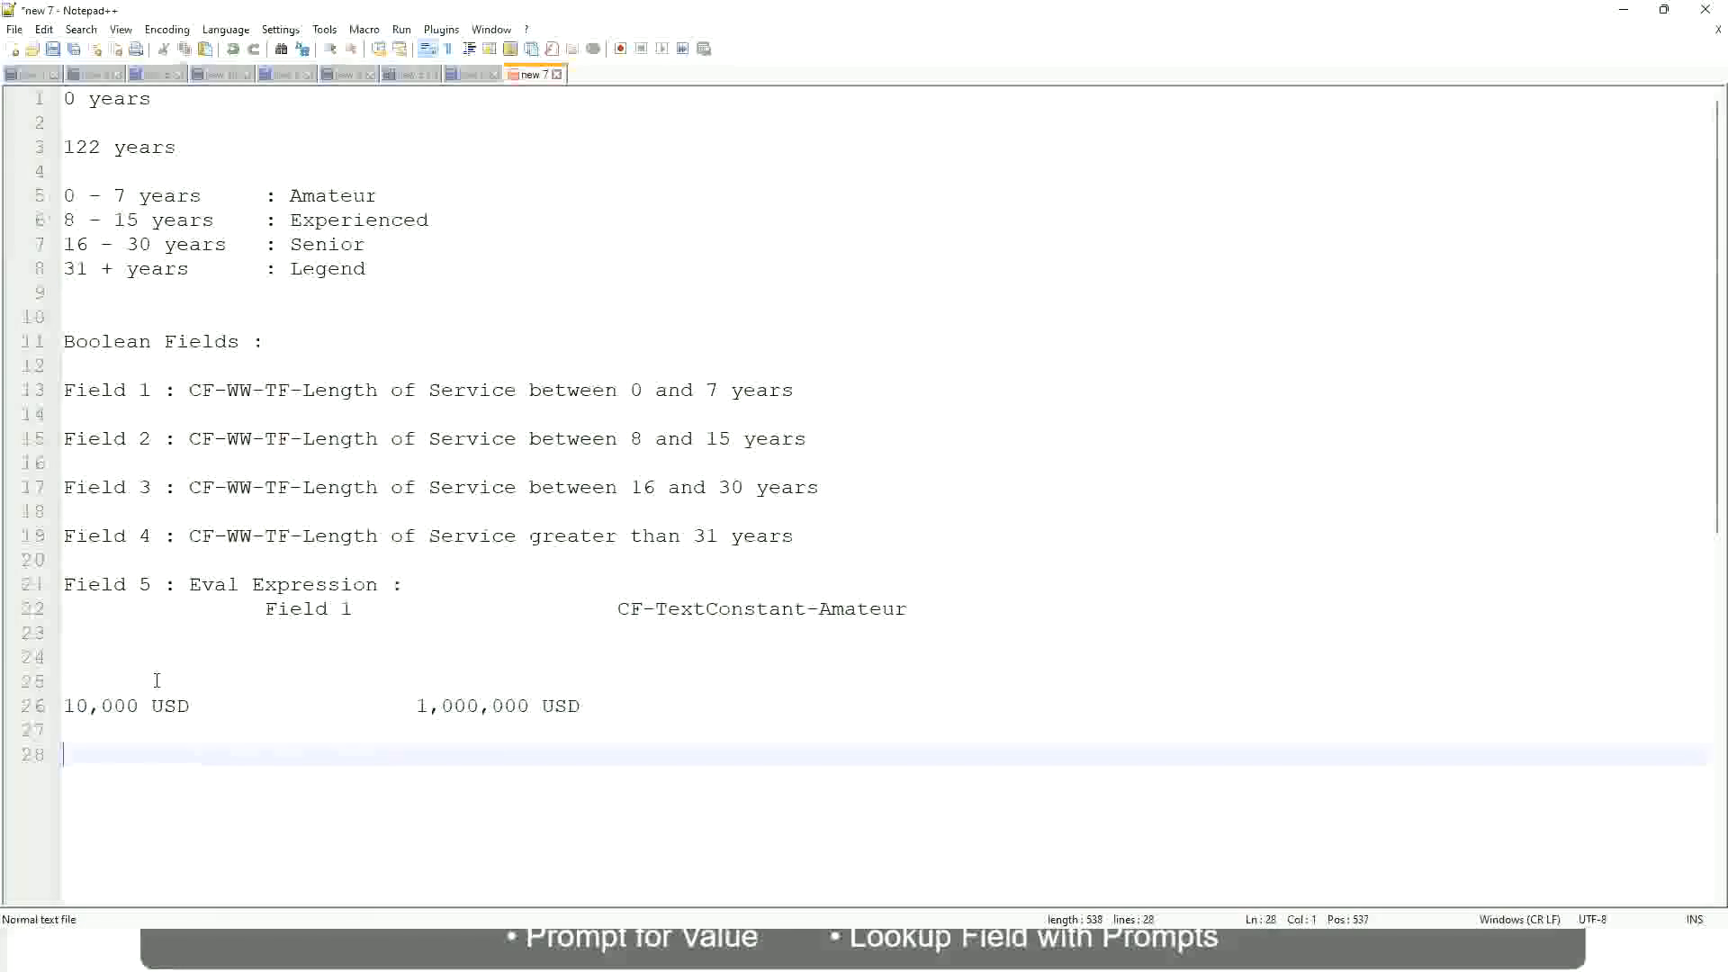
text(10 - 50,000)
key(Tab)
key(Tab)
key(Tab)
key(Tab)
text(: Low)
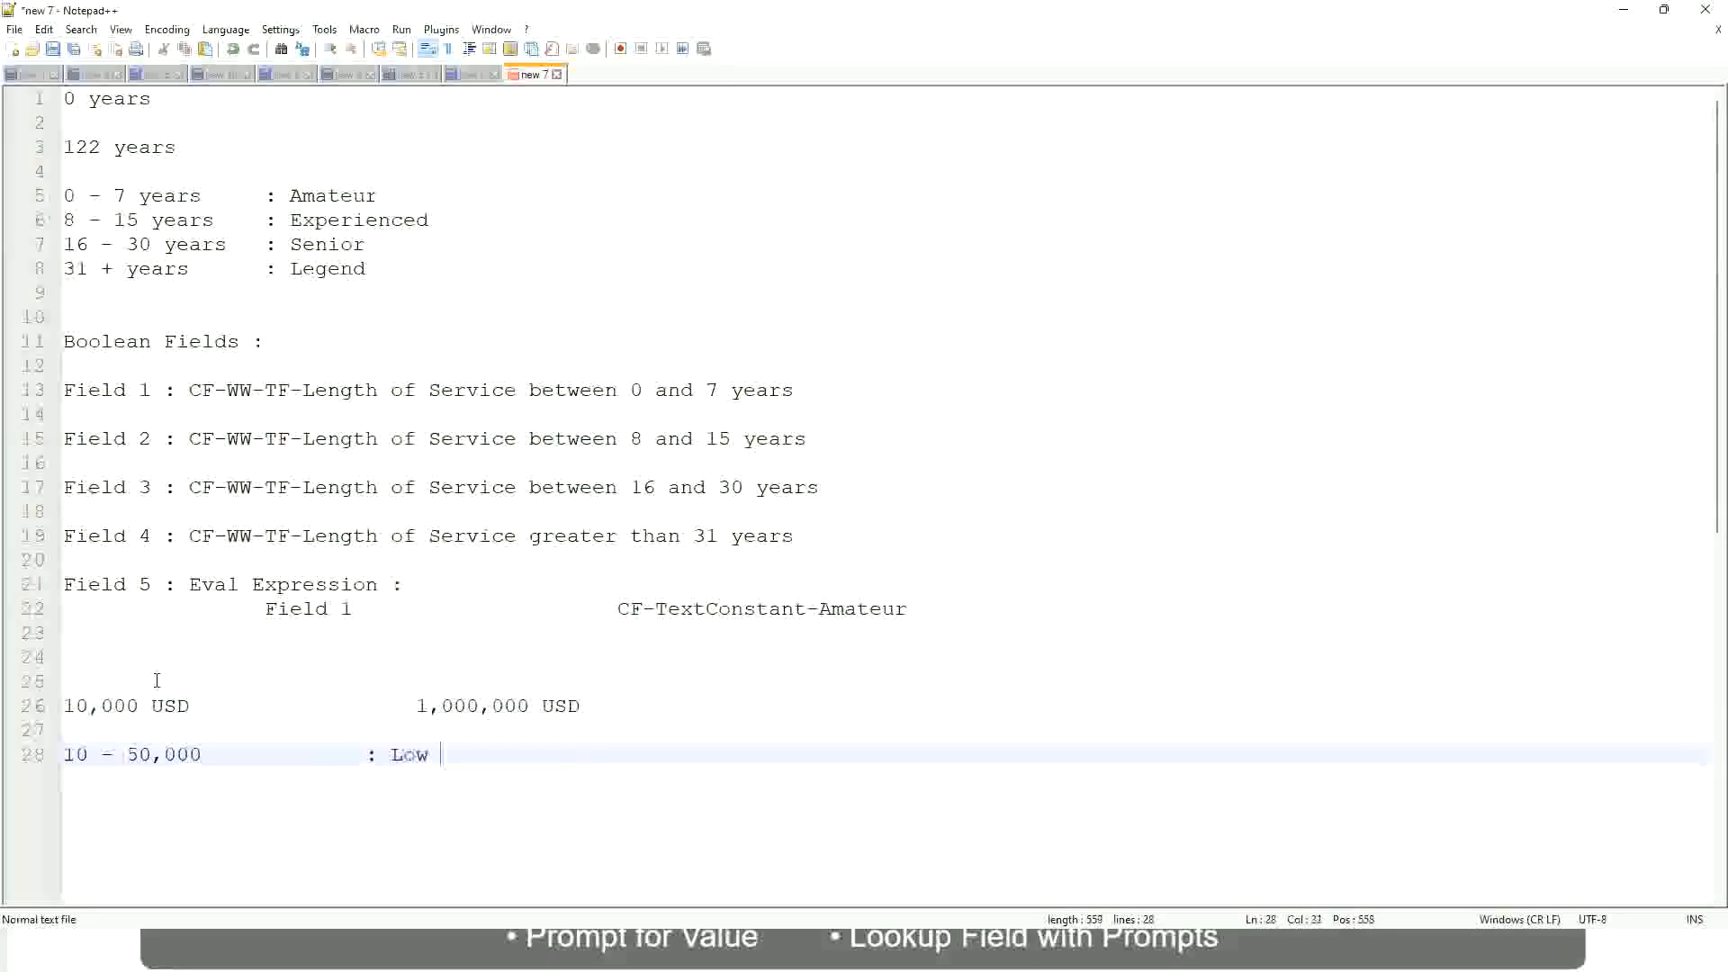
- Add the second amount band directly under the Low band as "50,001 - 150,000 : Medium", with its label aligned
key(Return)
key(Return)
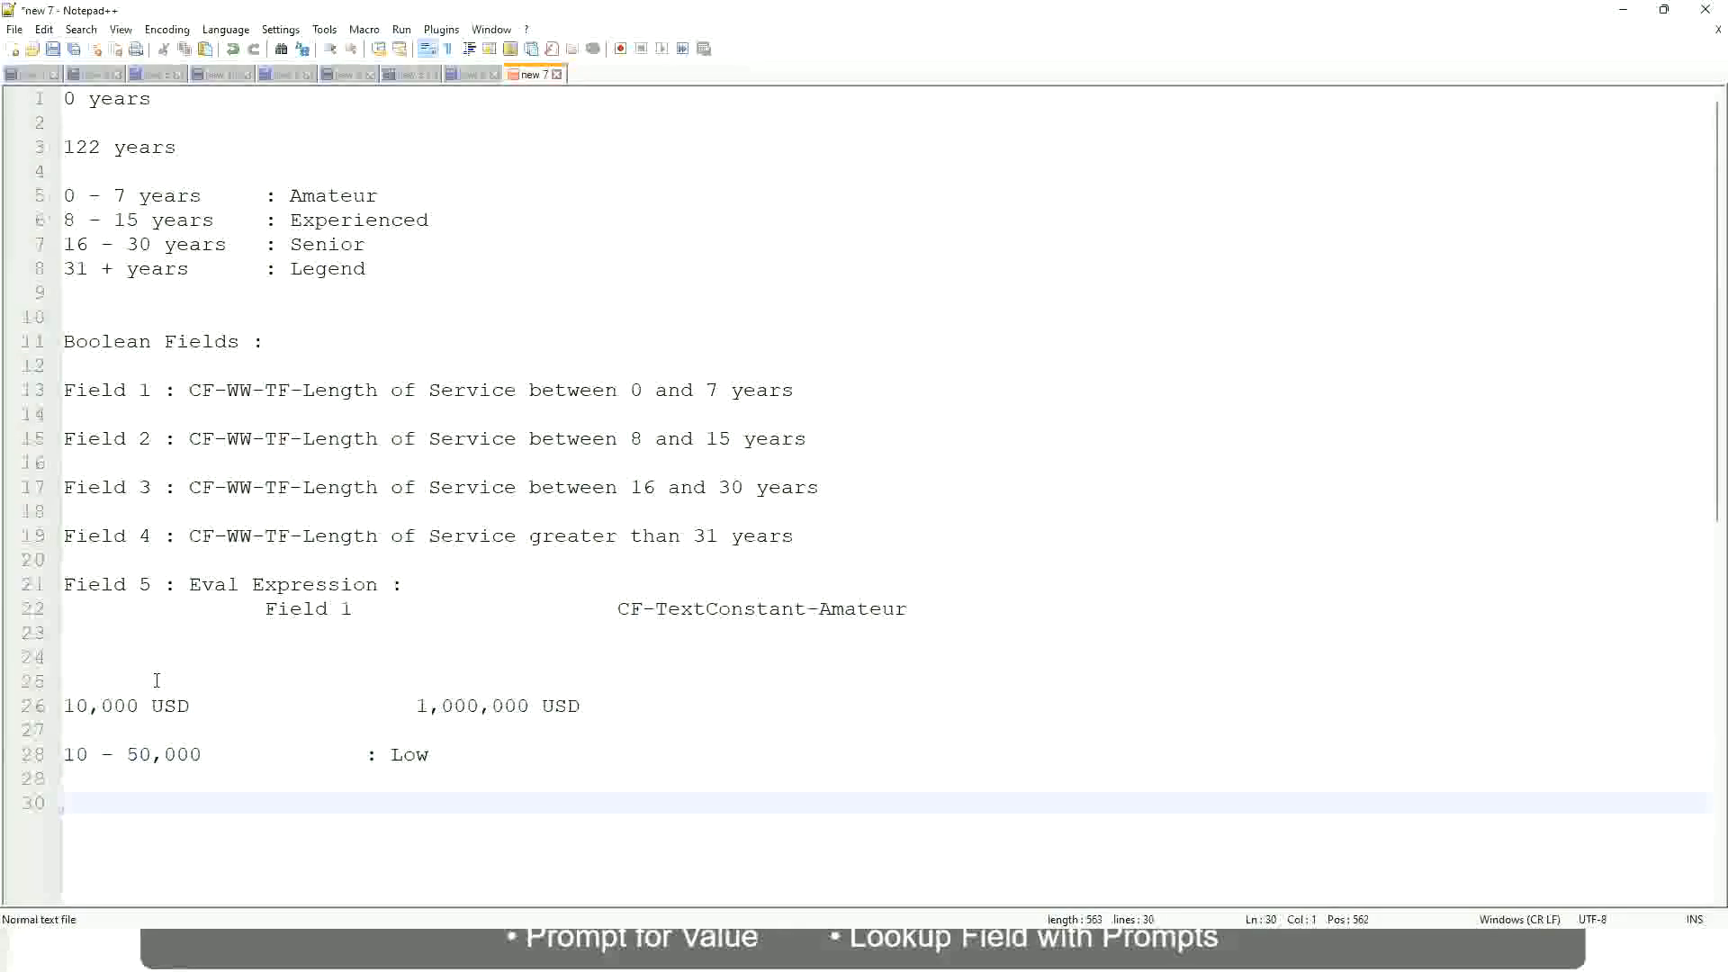
key(Up)
text(5)
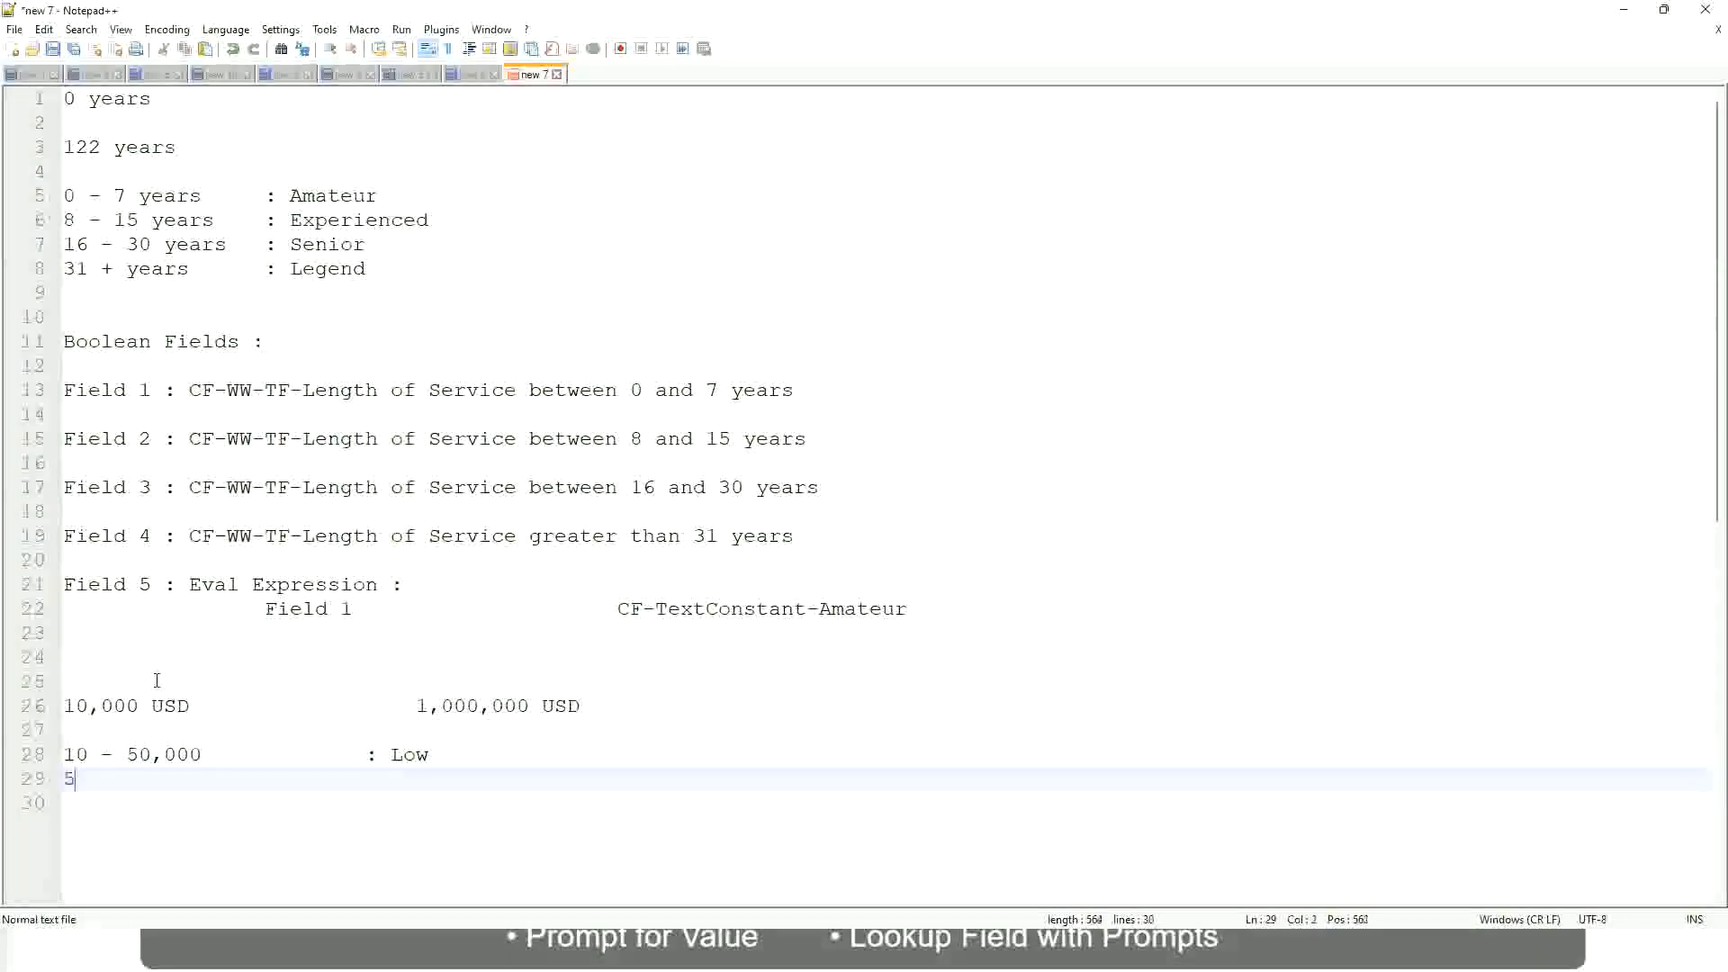
text(0,001 - 150)
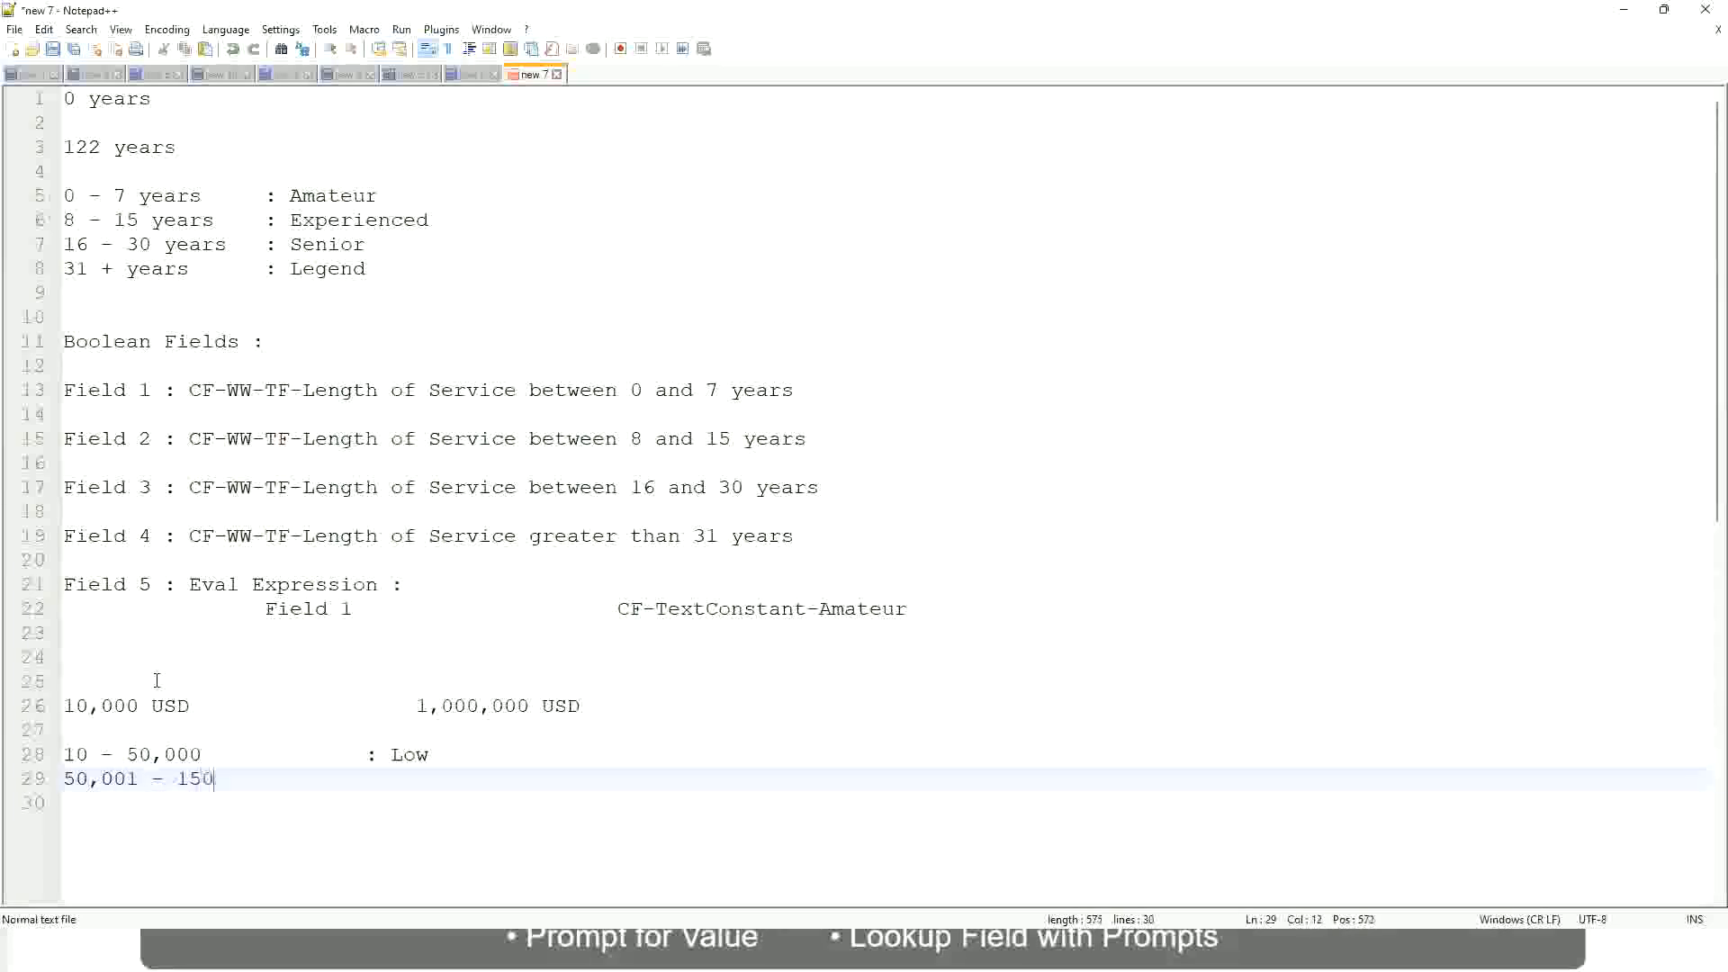
text(,000)
key(Tab)
key(Tab)
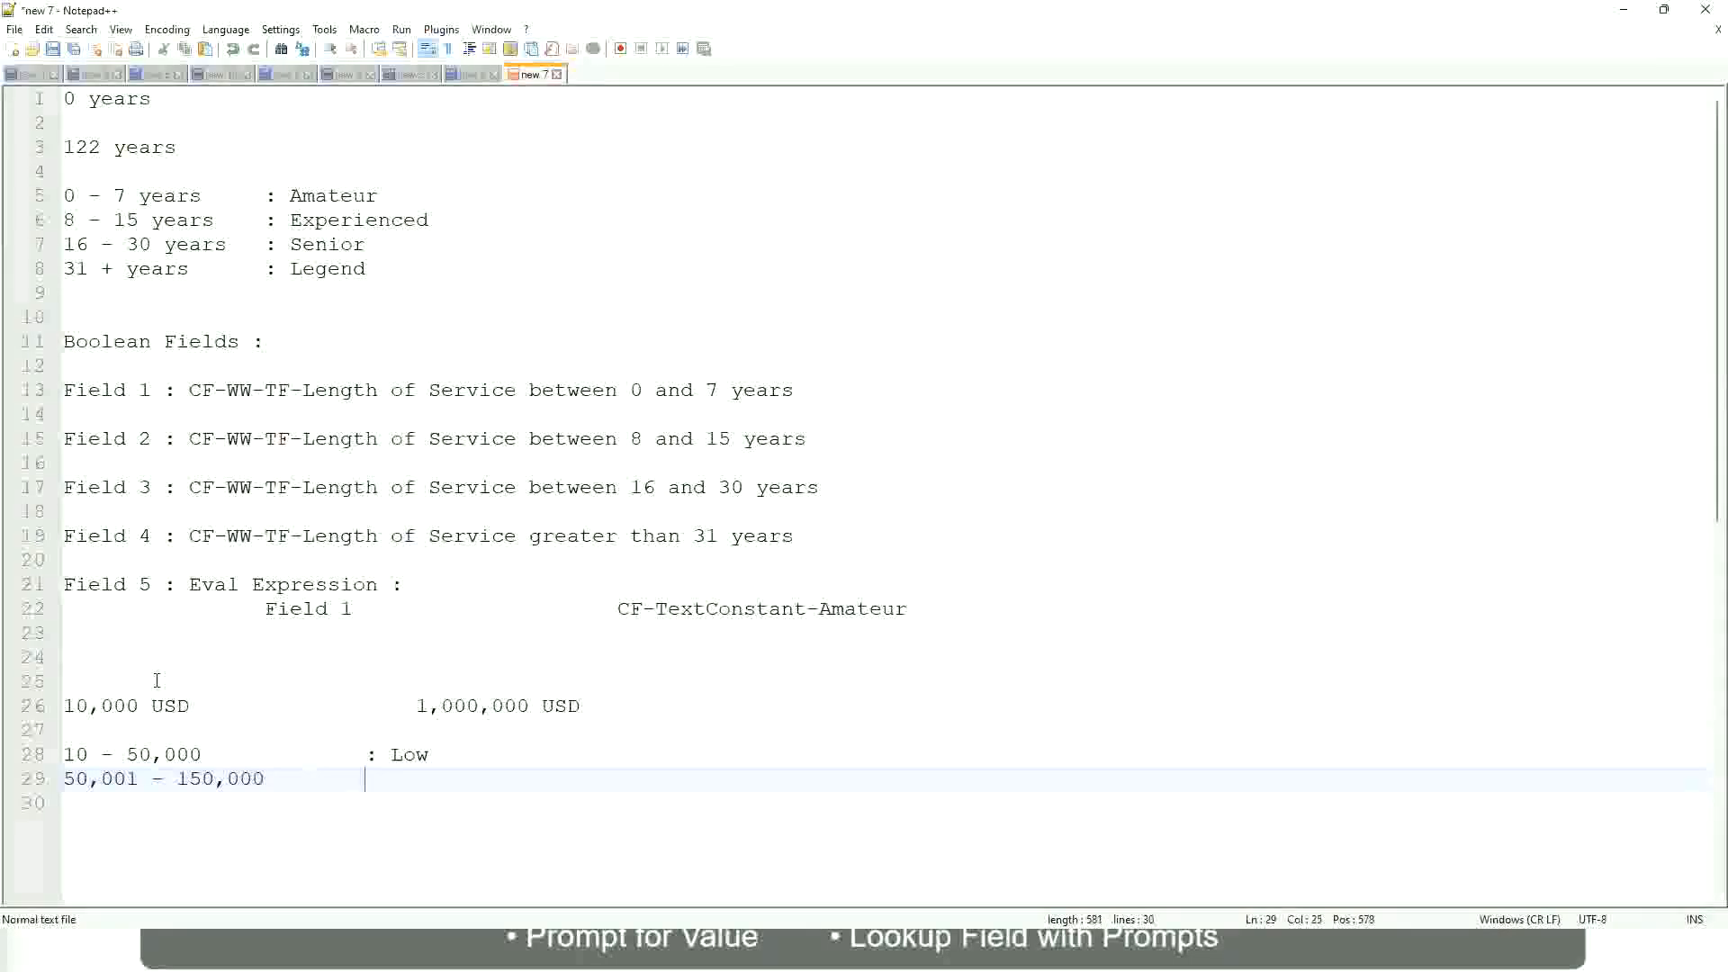
text(: Medium)
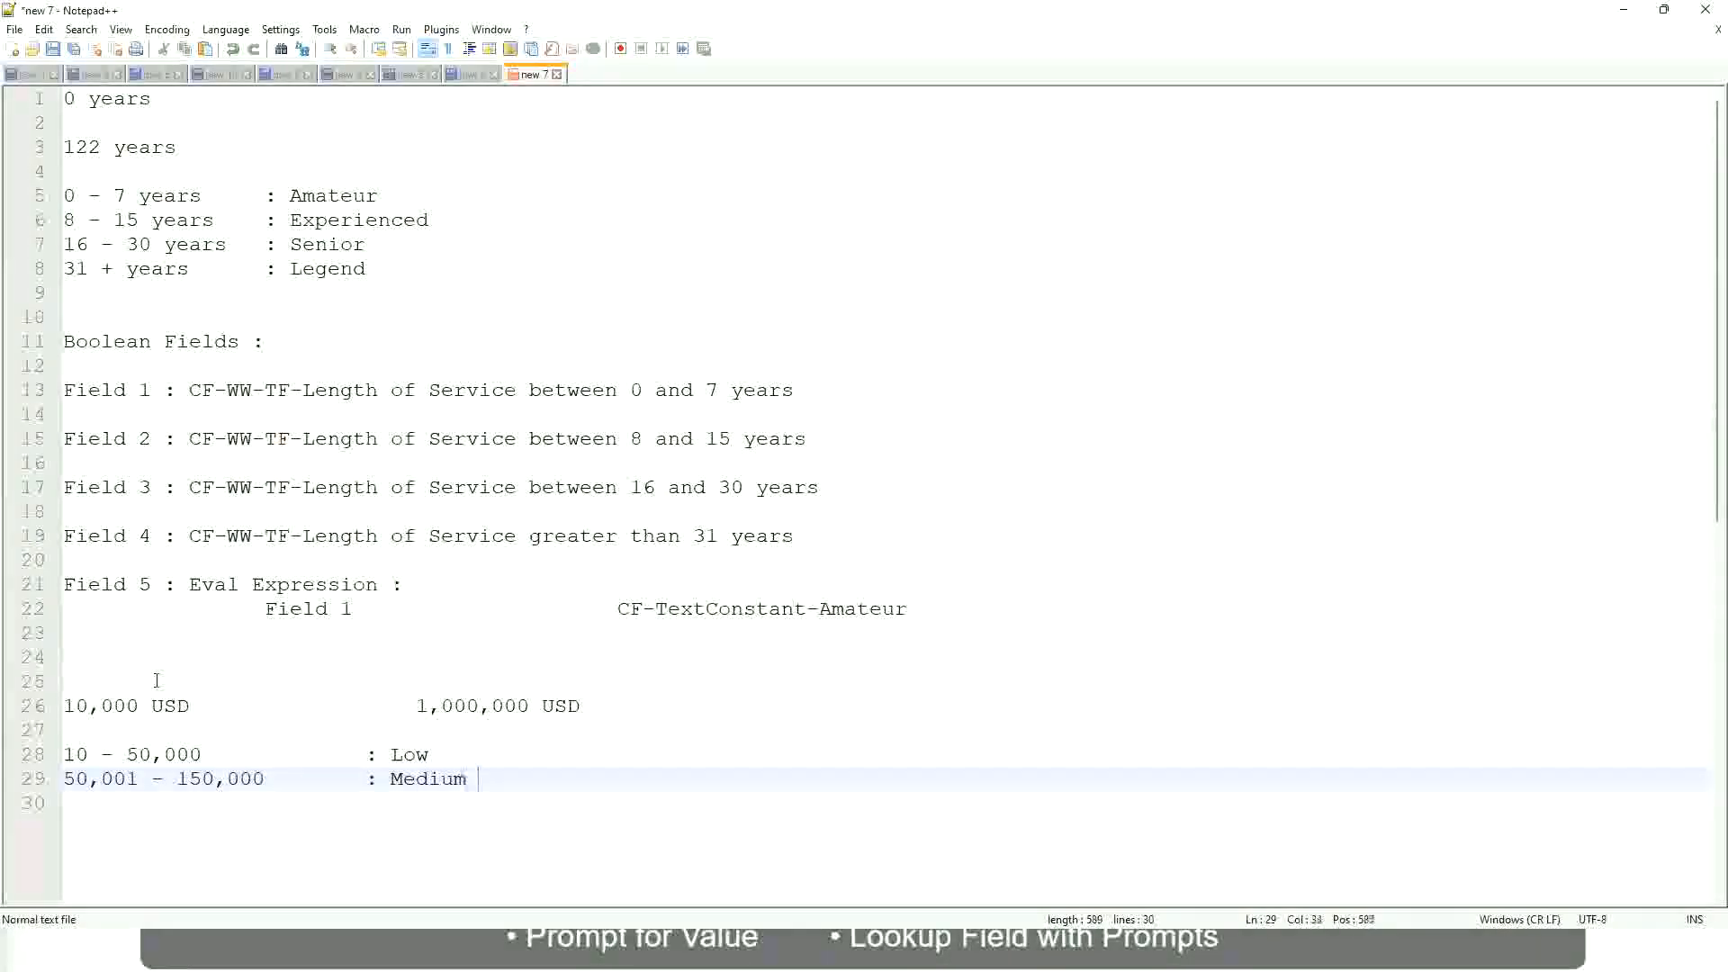
- Add the third amount band under the Medium band as "> 150,000 : High", with its label aligned
key(Return)
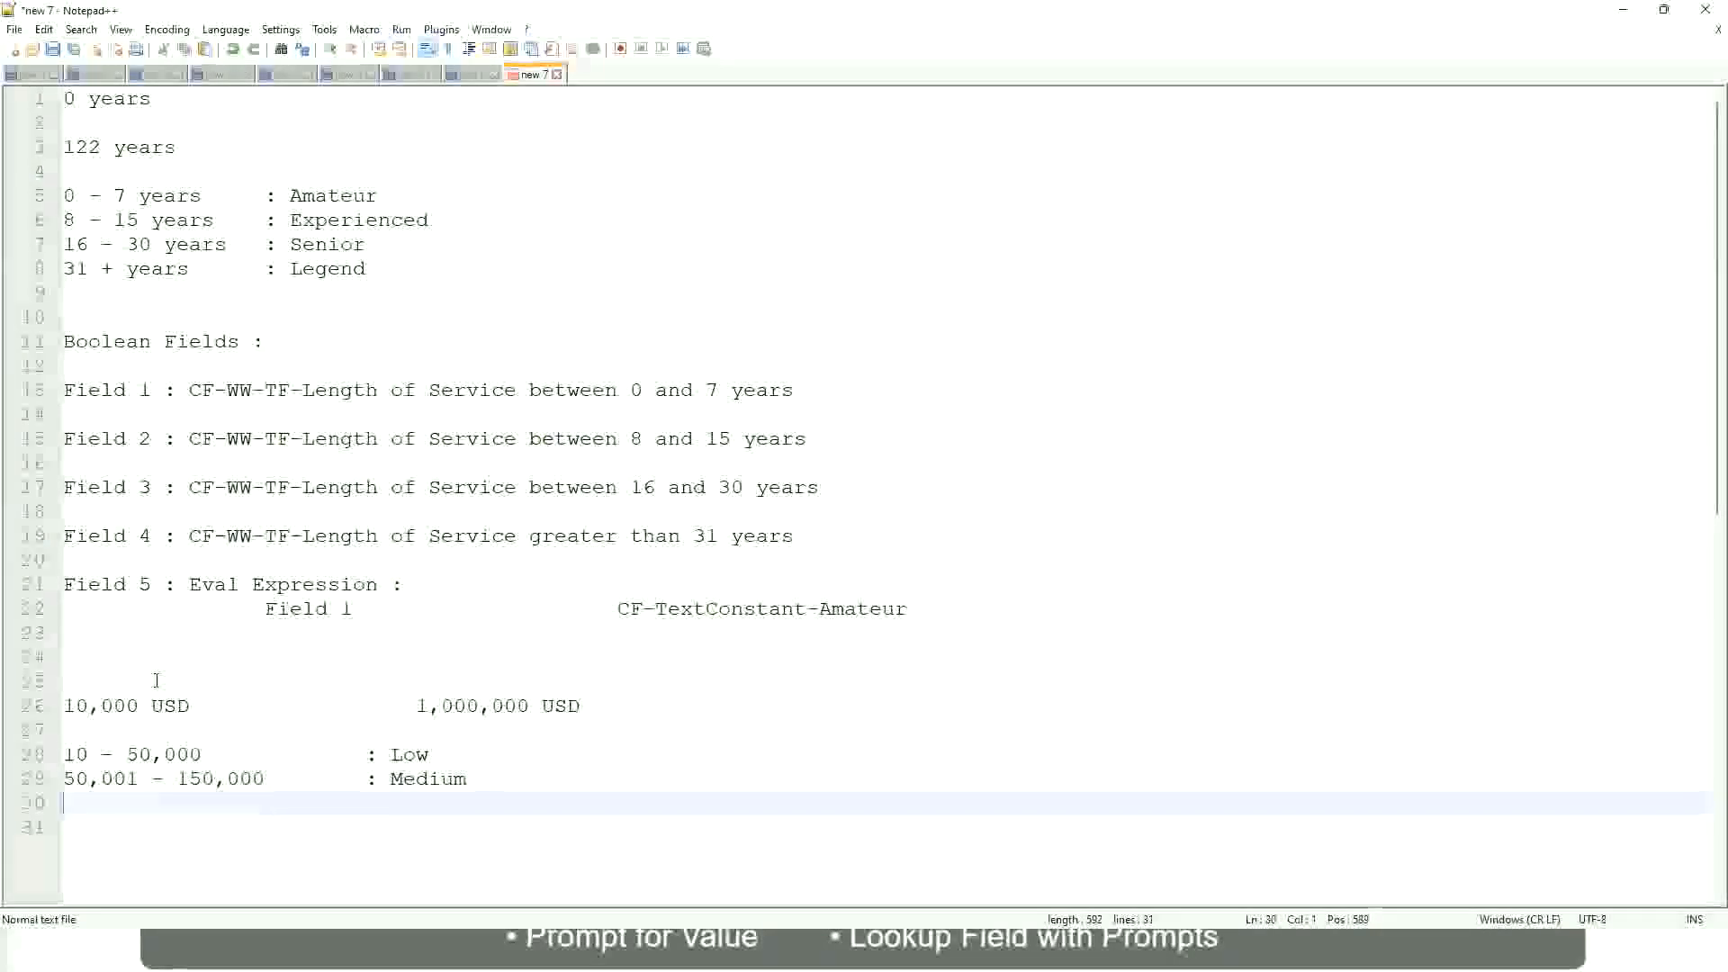
text(> 1)
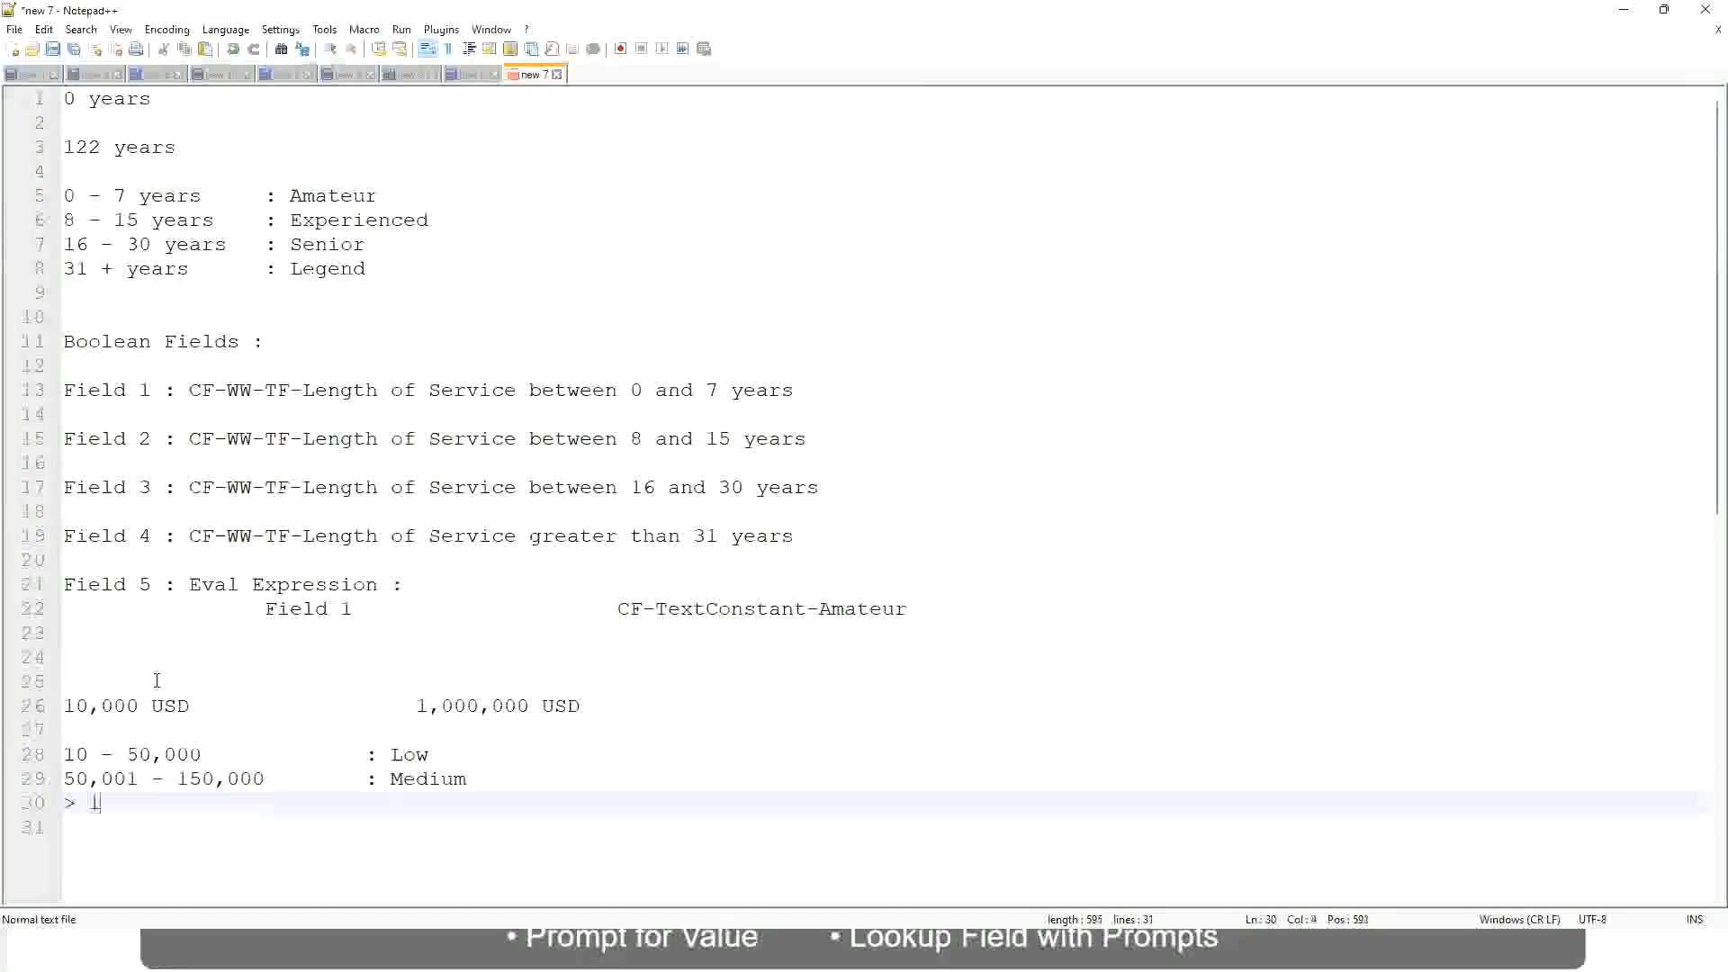
text(50,000)
key(Tab)
key(Tab)
key(Tab)
key(Tab)
text(: High)
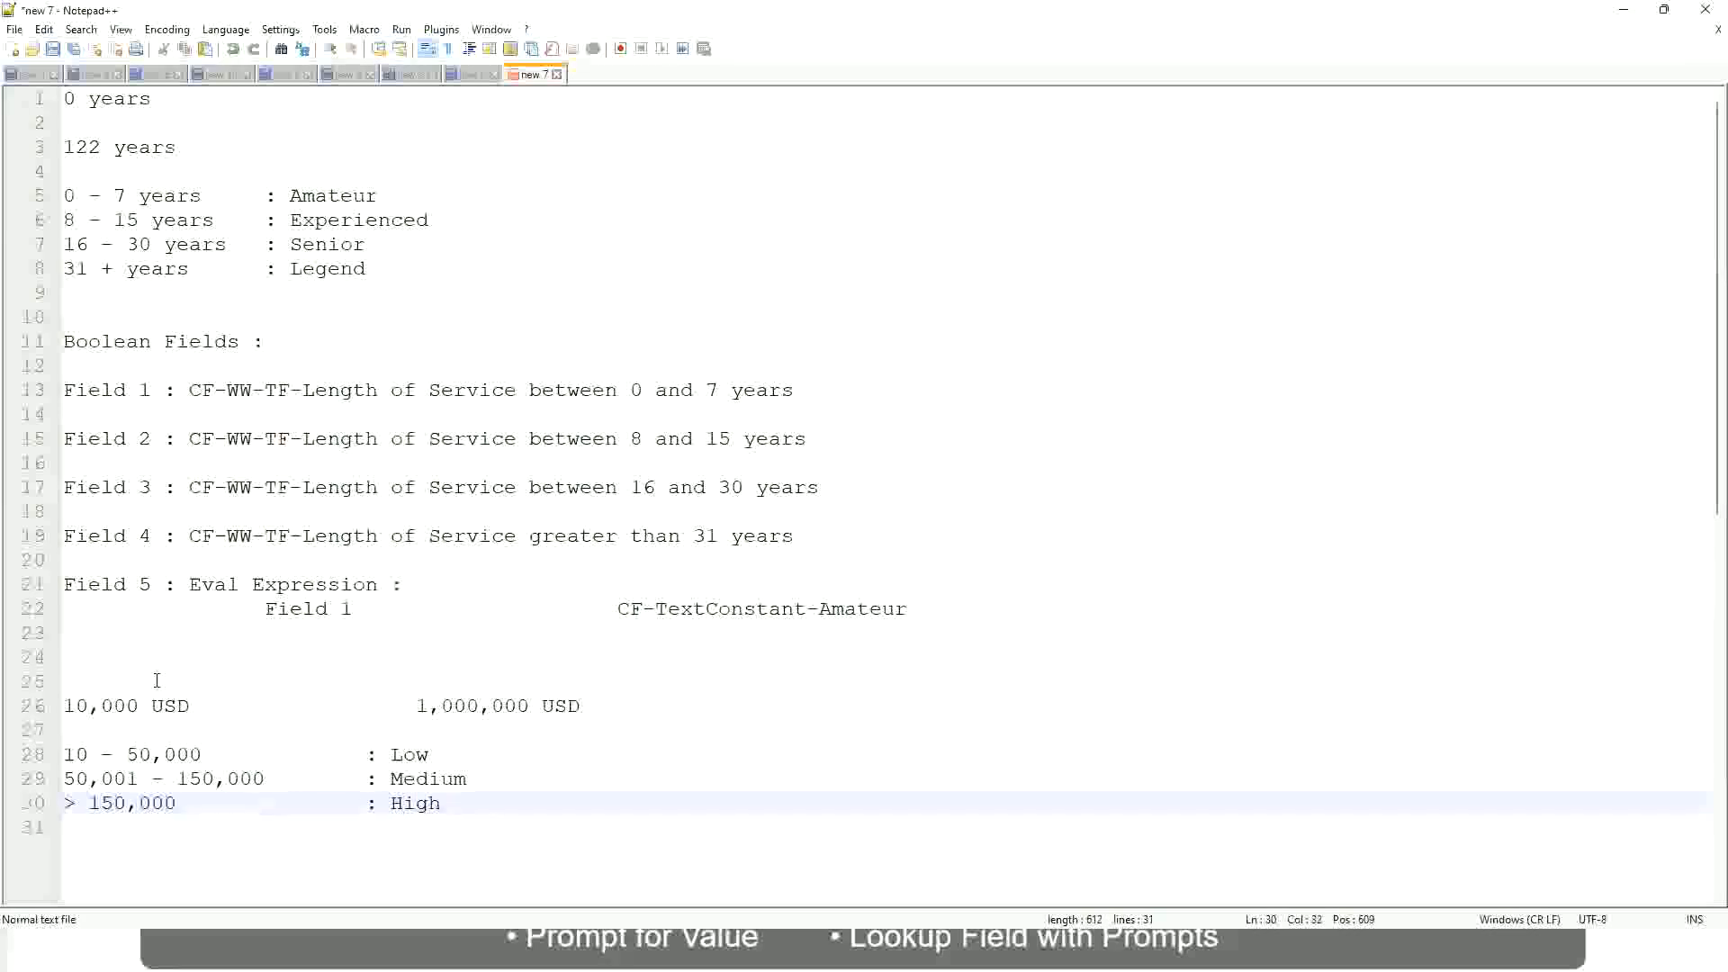
- Review the lower and upper USD amounts against the Low, Medium and High bands in the notes
click(54, 706)
click(75, 705)
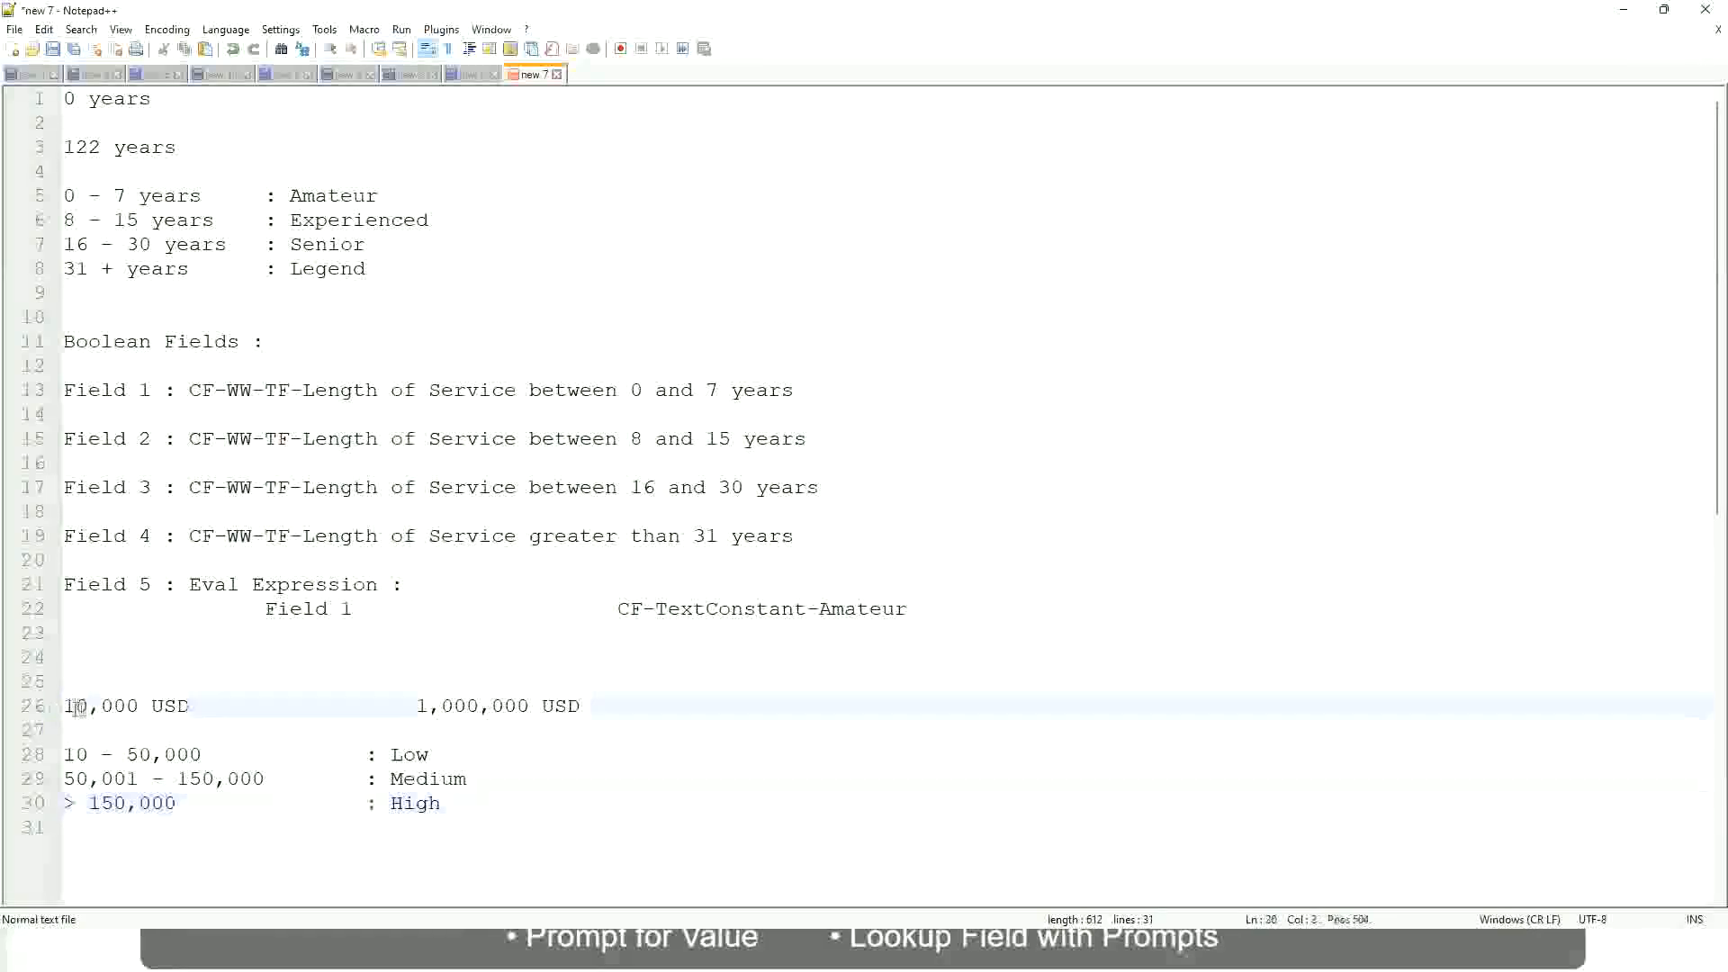
double_click(515, 706)
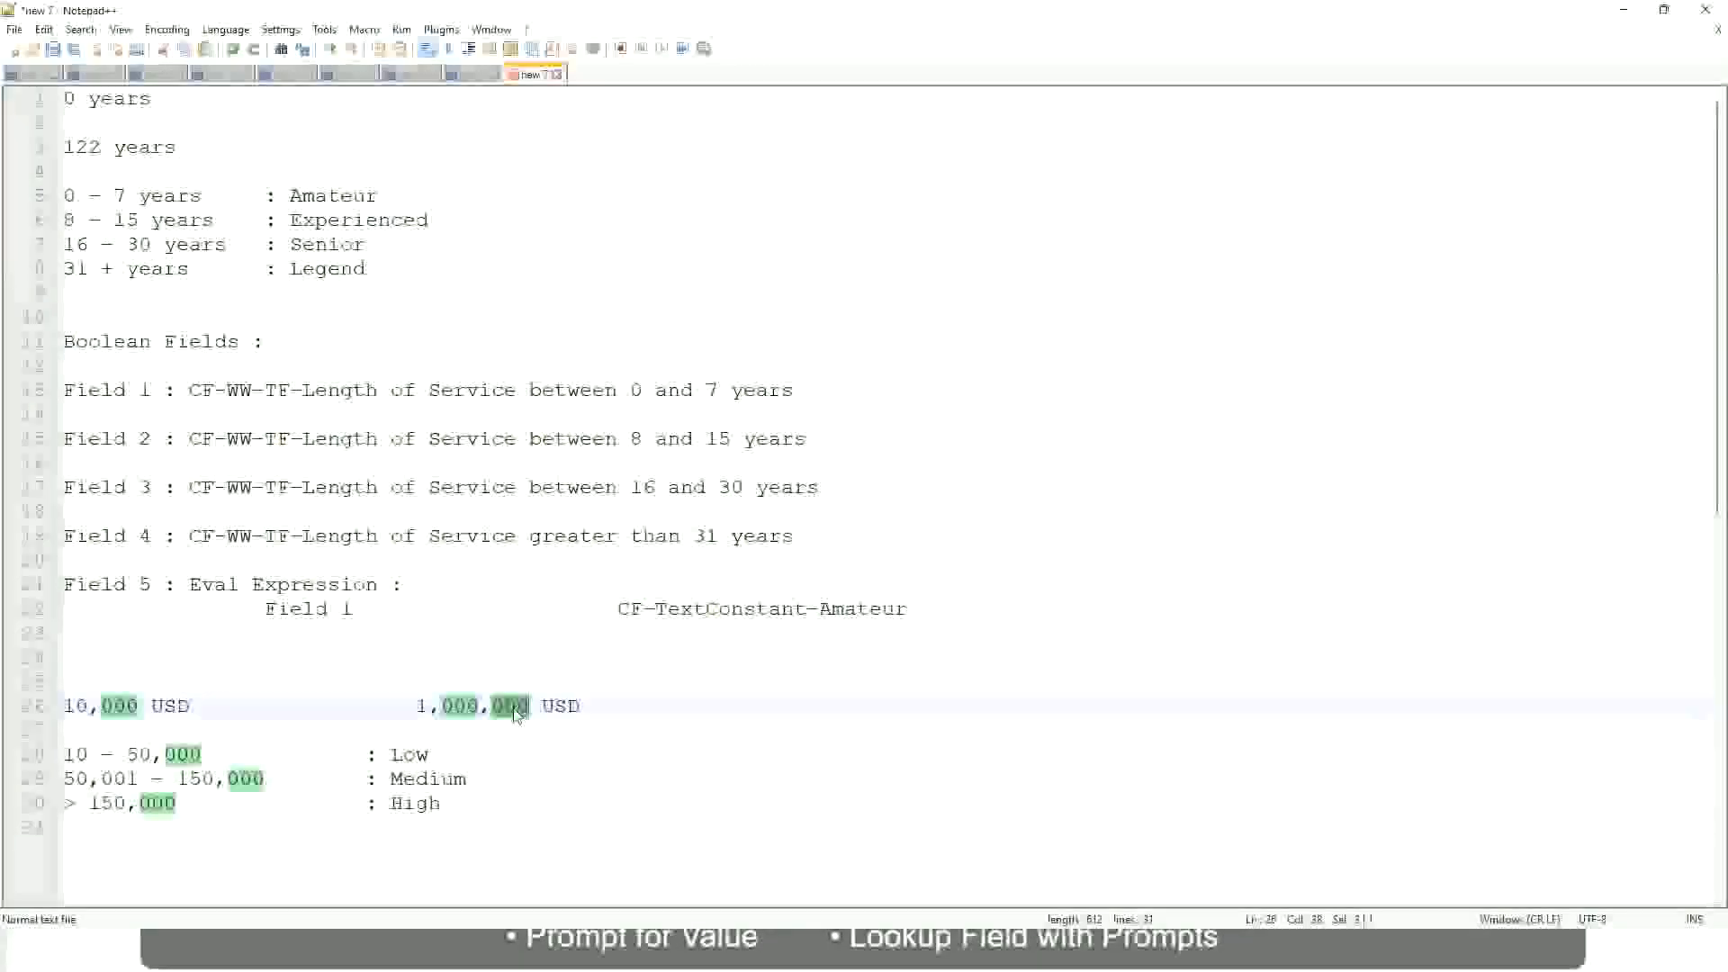
click(351, 777)
click(55, 705)
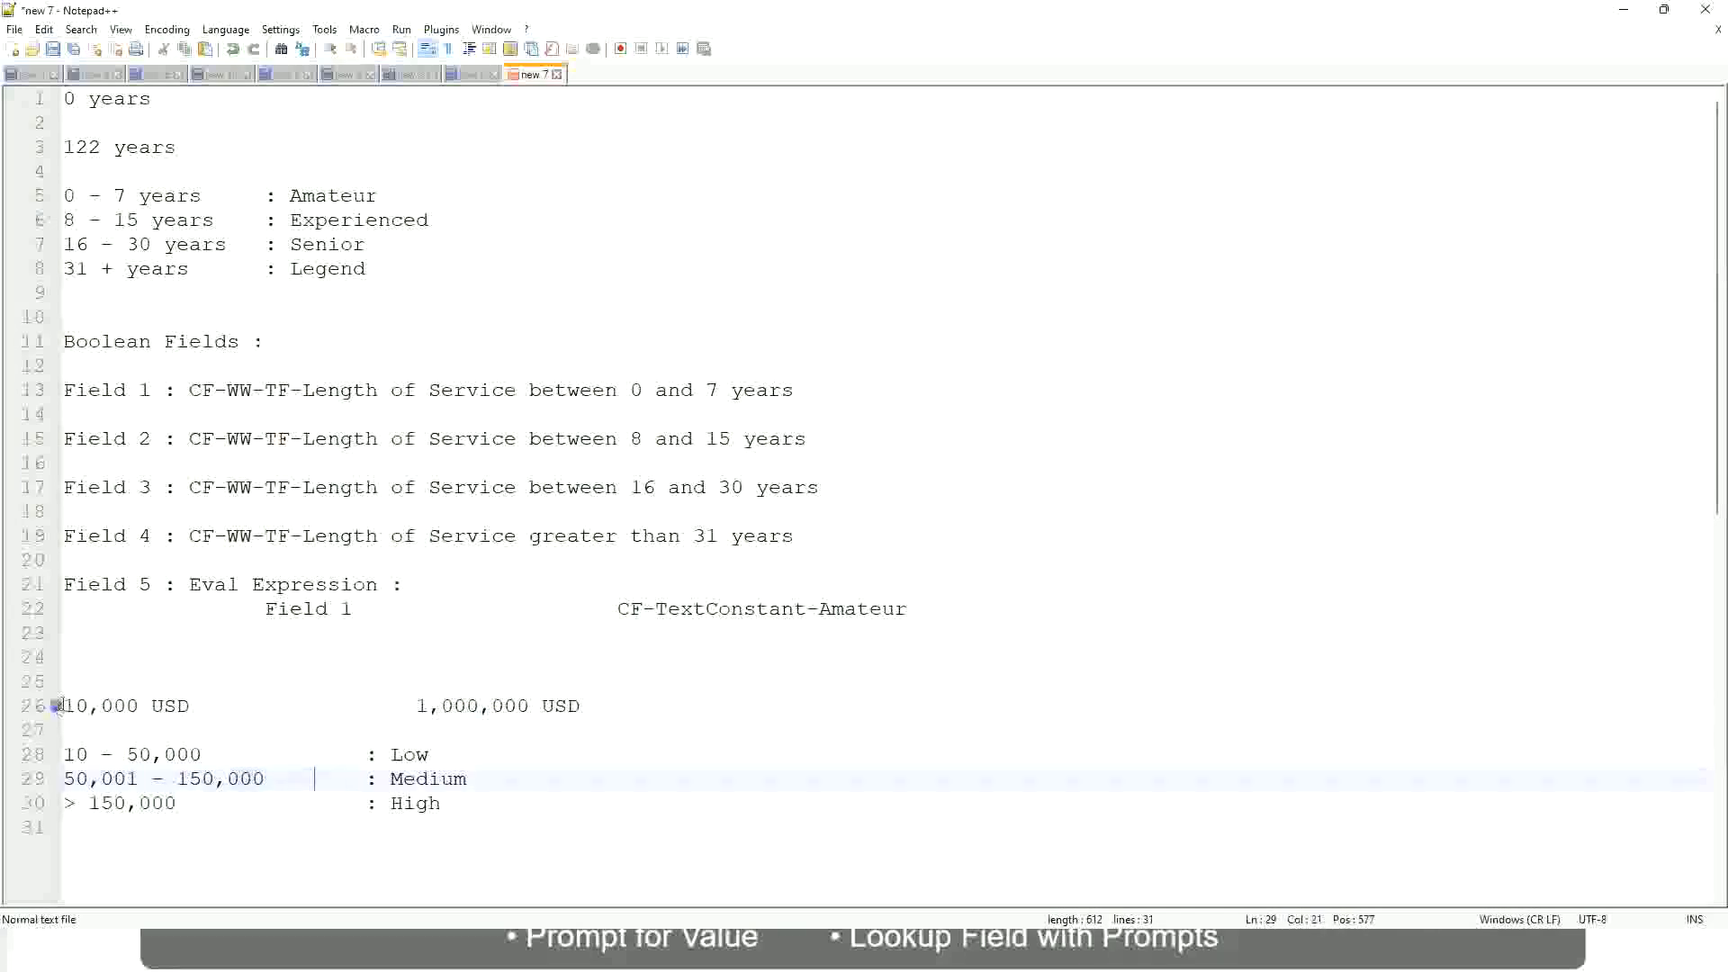
click(532, 707)
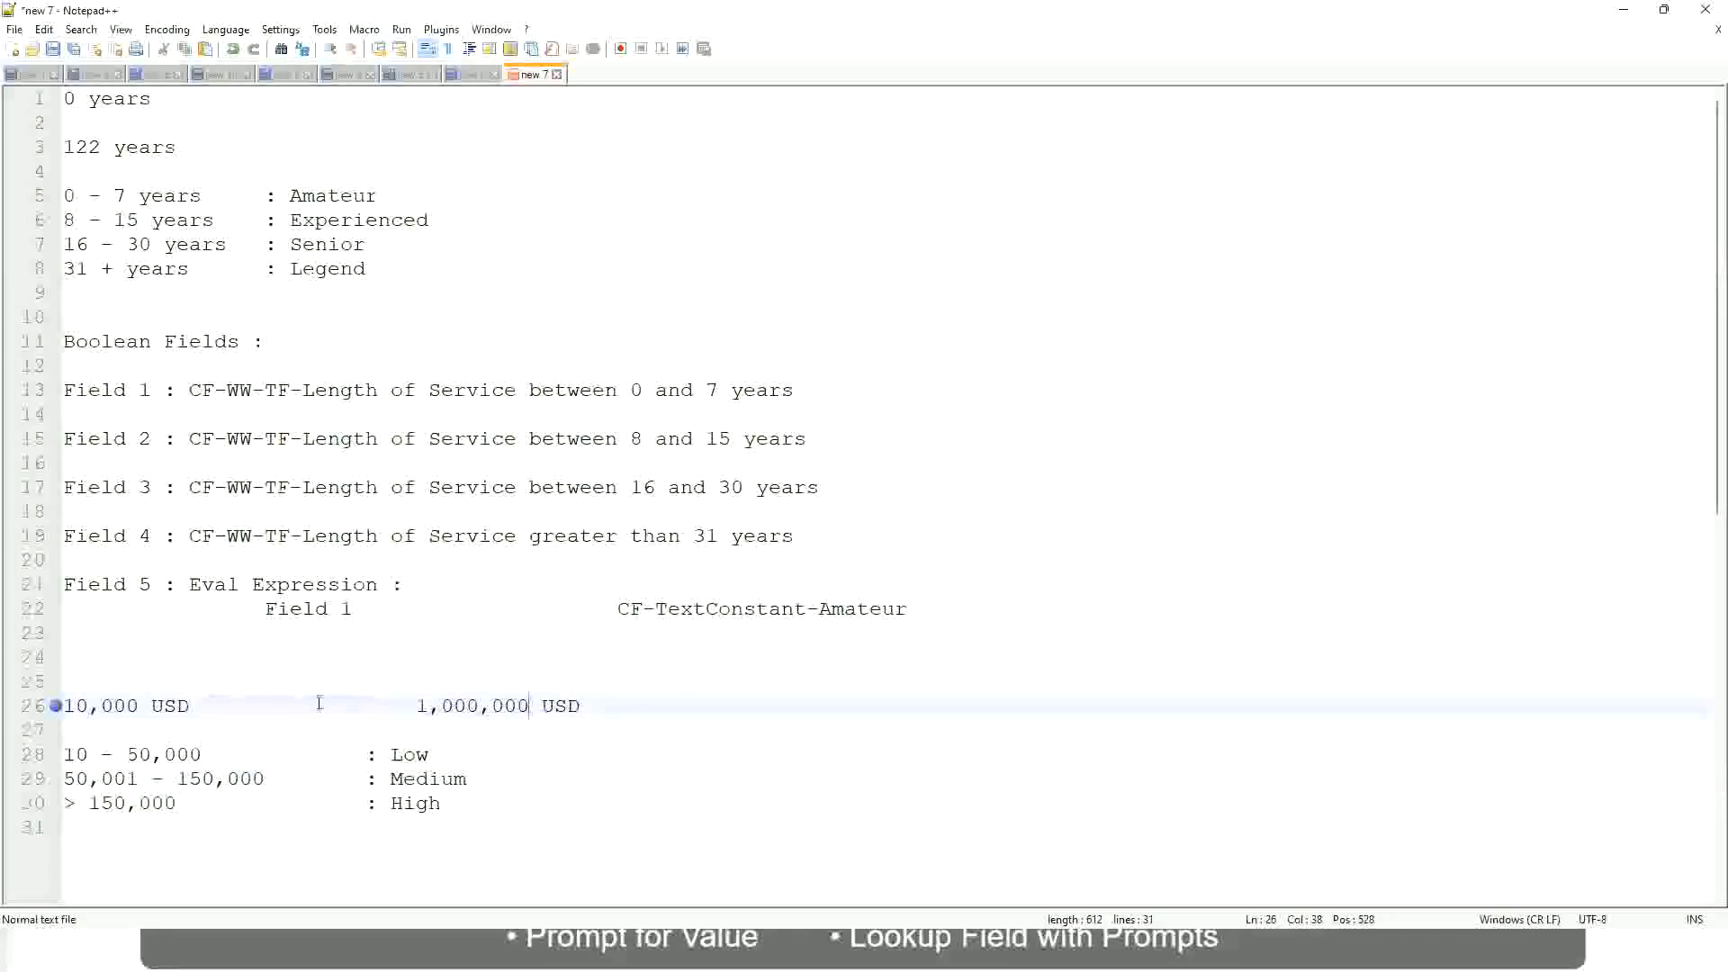
click(417, 754)
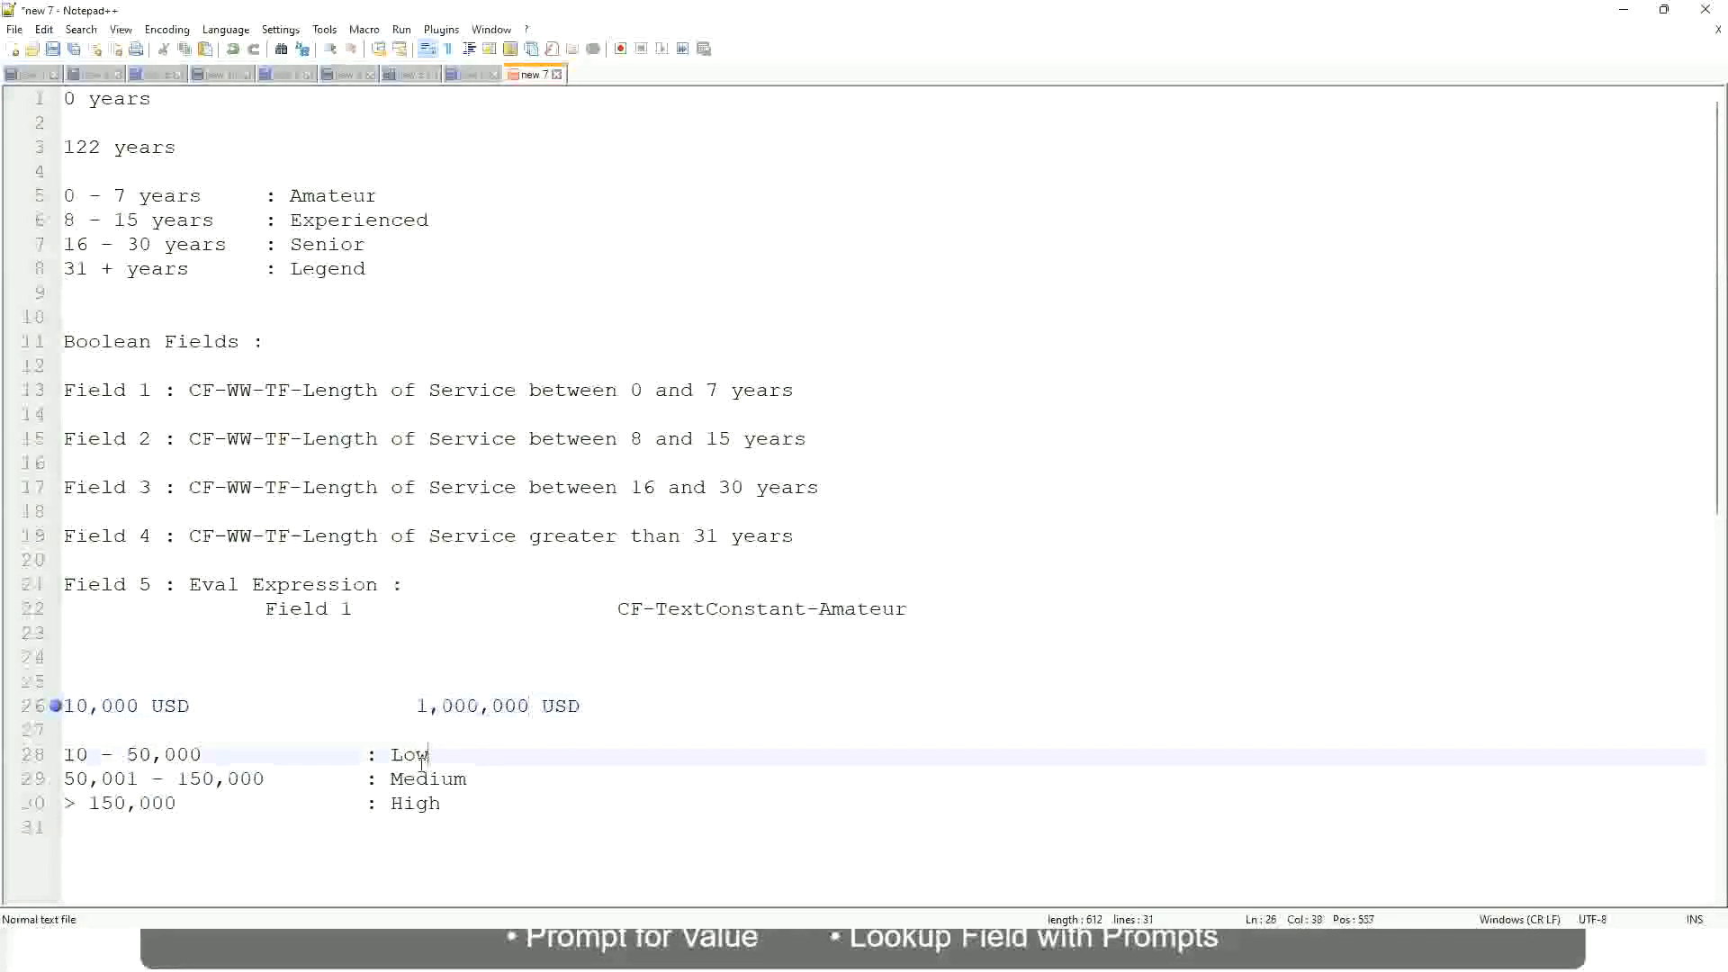
key(Down)
key(Down)
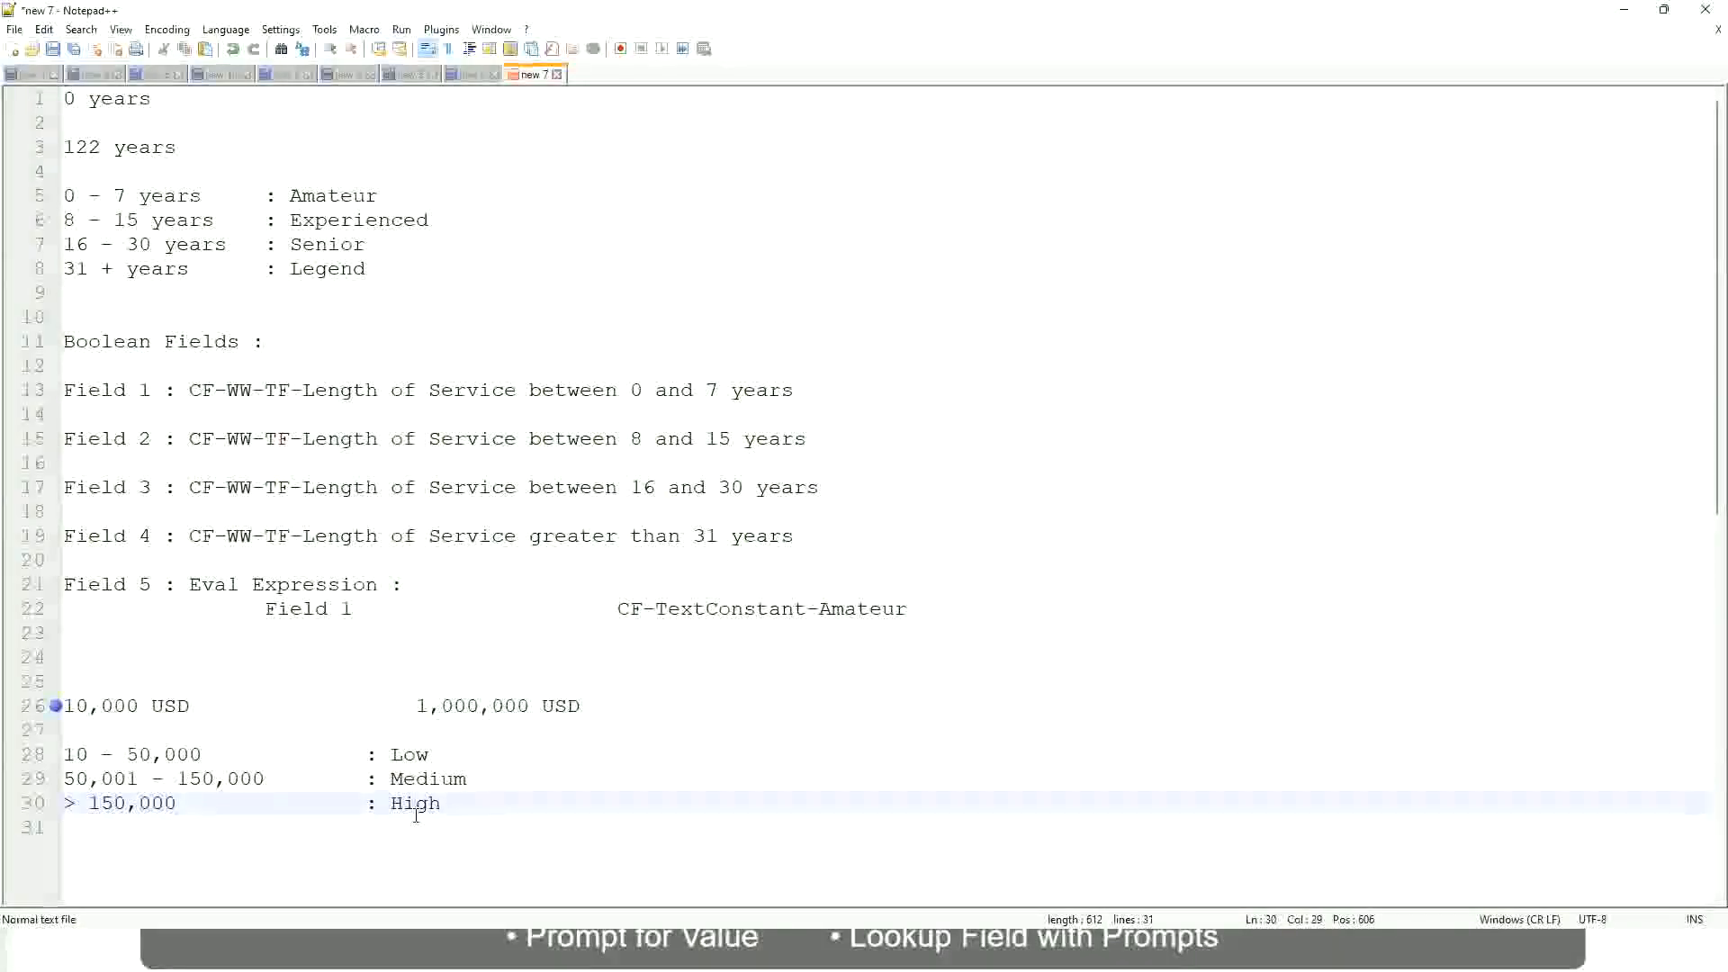
click(216, 734)
click(421, 823)
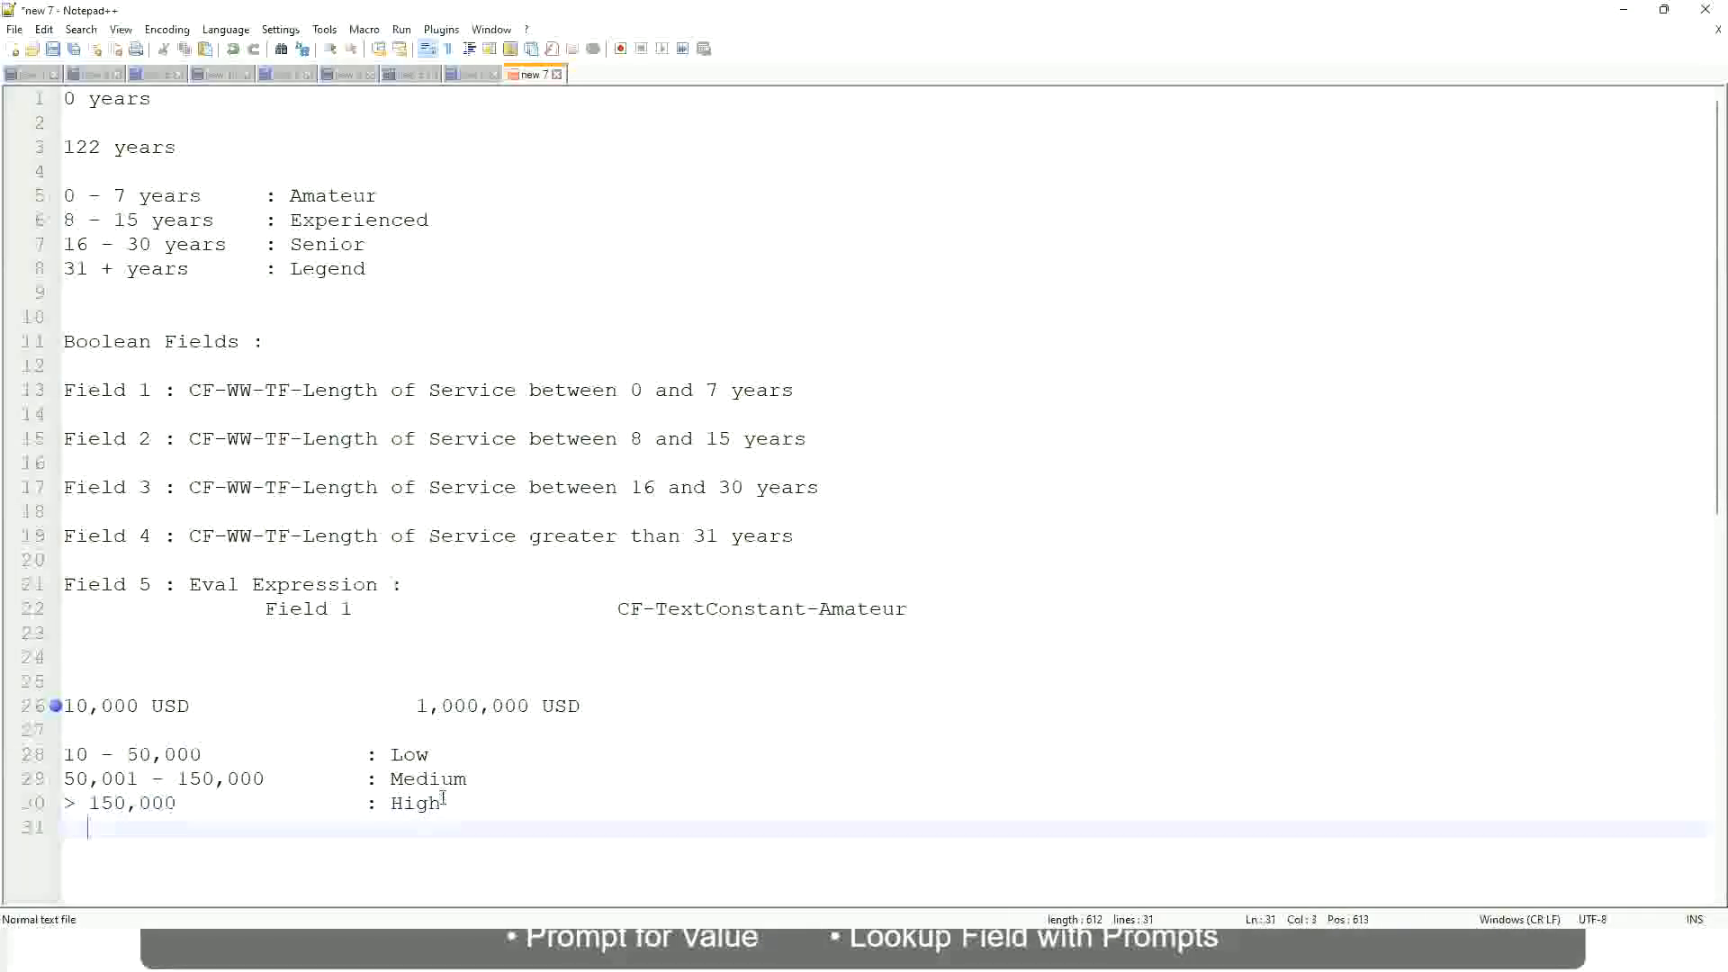
click(443, 800)
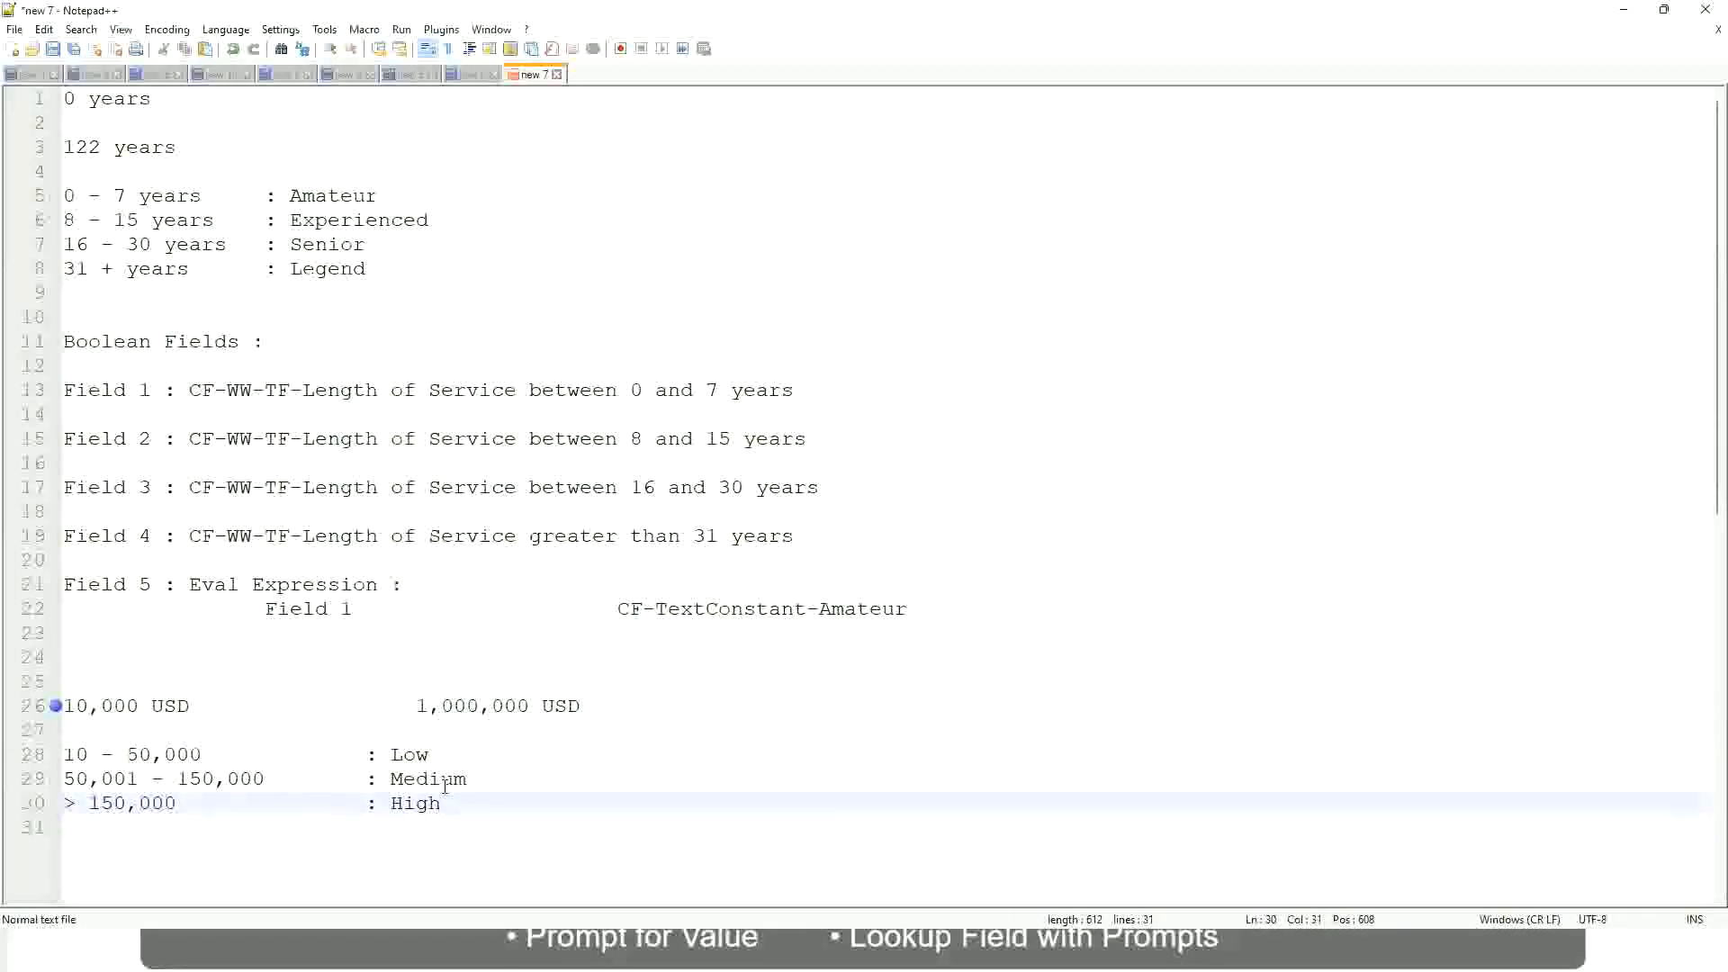